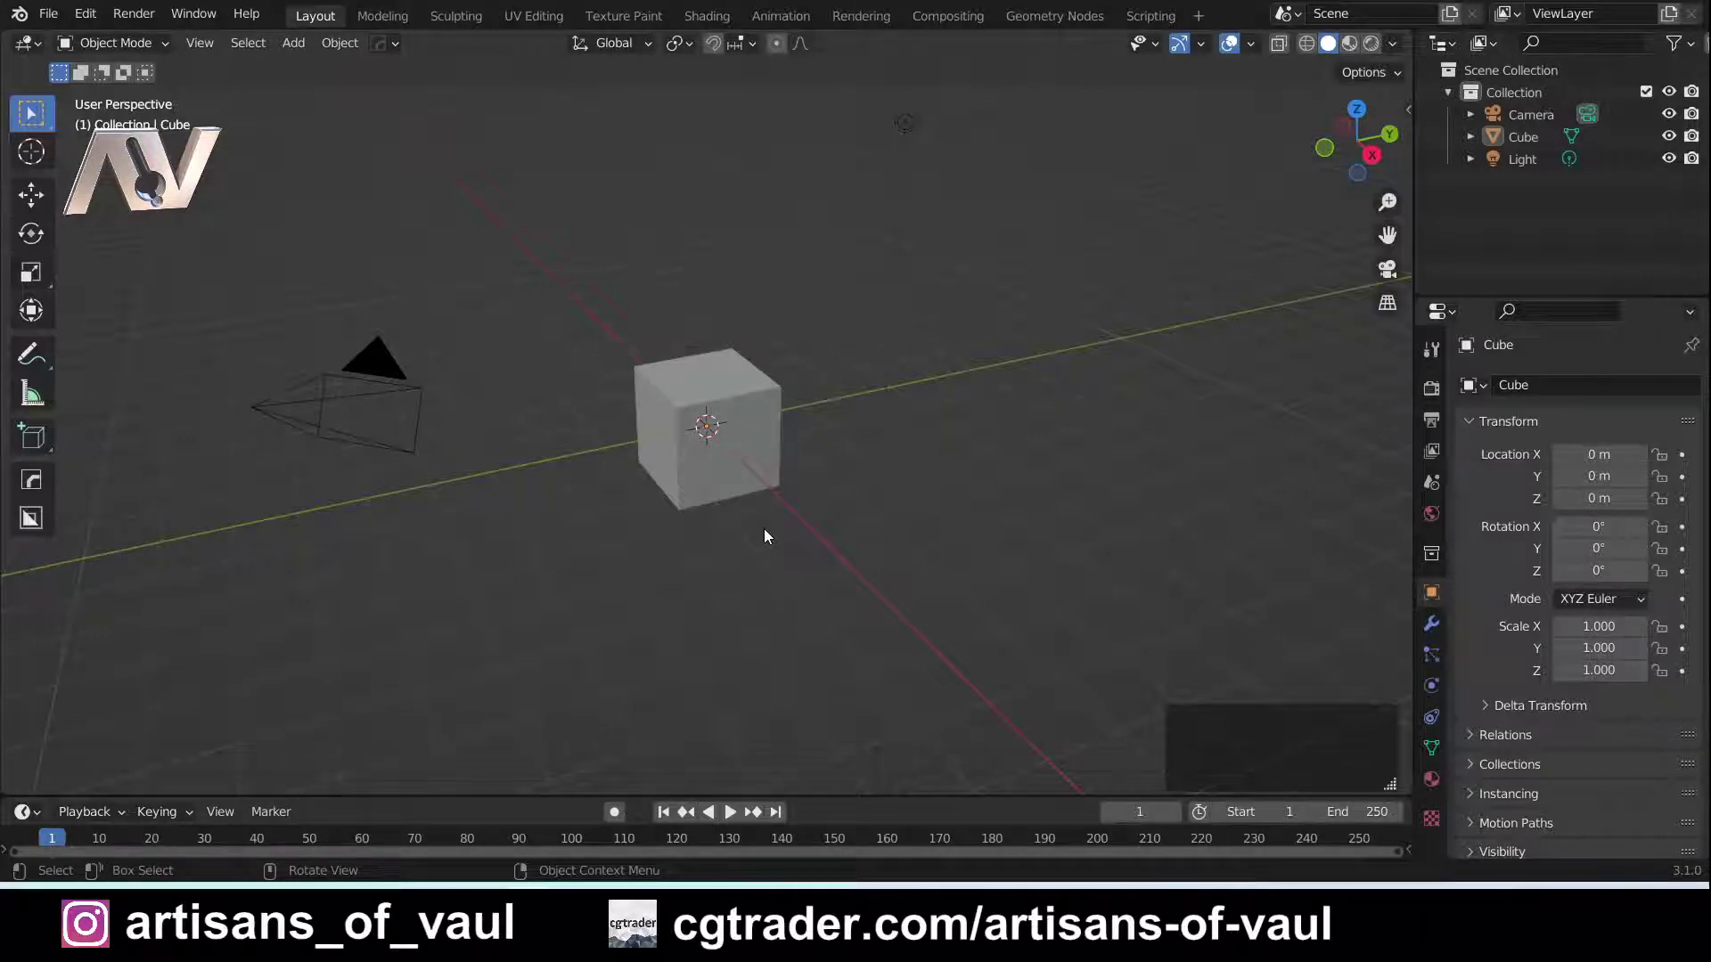
# Delete the default light and camera so that only the cube is left in the scene
pyautogui.moveTo(763, 527); pyautogui.dragTo(892, 189, button='middle')
pyautogui.click(907, 178)
pyautogui.press('Delete')
pyautogui.click(404, 369)
pyautogui.press('Delete')
# Stretch the cube along the Y axis to a scale of about 2.76 and apply its scale
pyautogui.scroll(2, 789, 538)
pyautogui.keyDown('shift'); pyautogui.moveTo(786, 536); pyautogui.dragTo(784, 419, button='middle'); pyautogui.keyUp('shift')
pyautogui.moveTo(727, 323)
pyautogui.mouseDown(button='middle')
pyautogui.moveTo(702, 387)
pyautogui.moveTo(771, 353)
pyautogui.moveTo(747, 314)
pyautogui.moveTo(710, 328)
pyautogui.moveTo(725, 335)
pyautogui.mouseUp(button='middle')
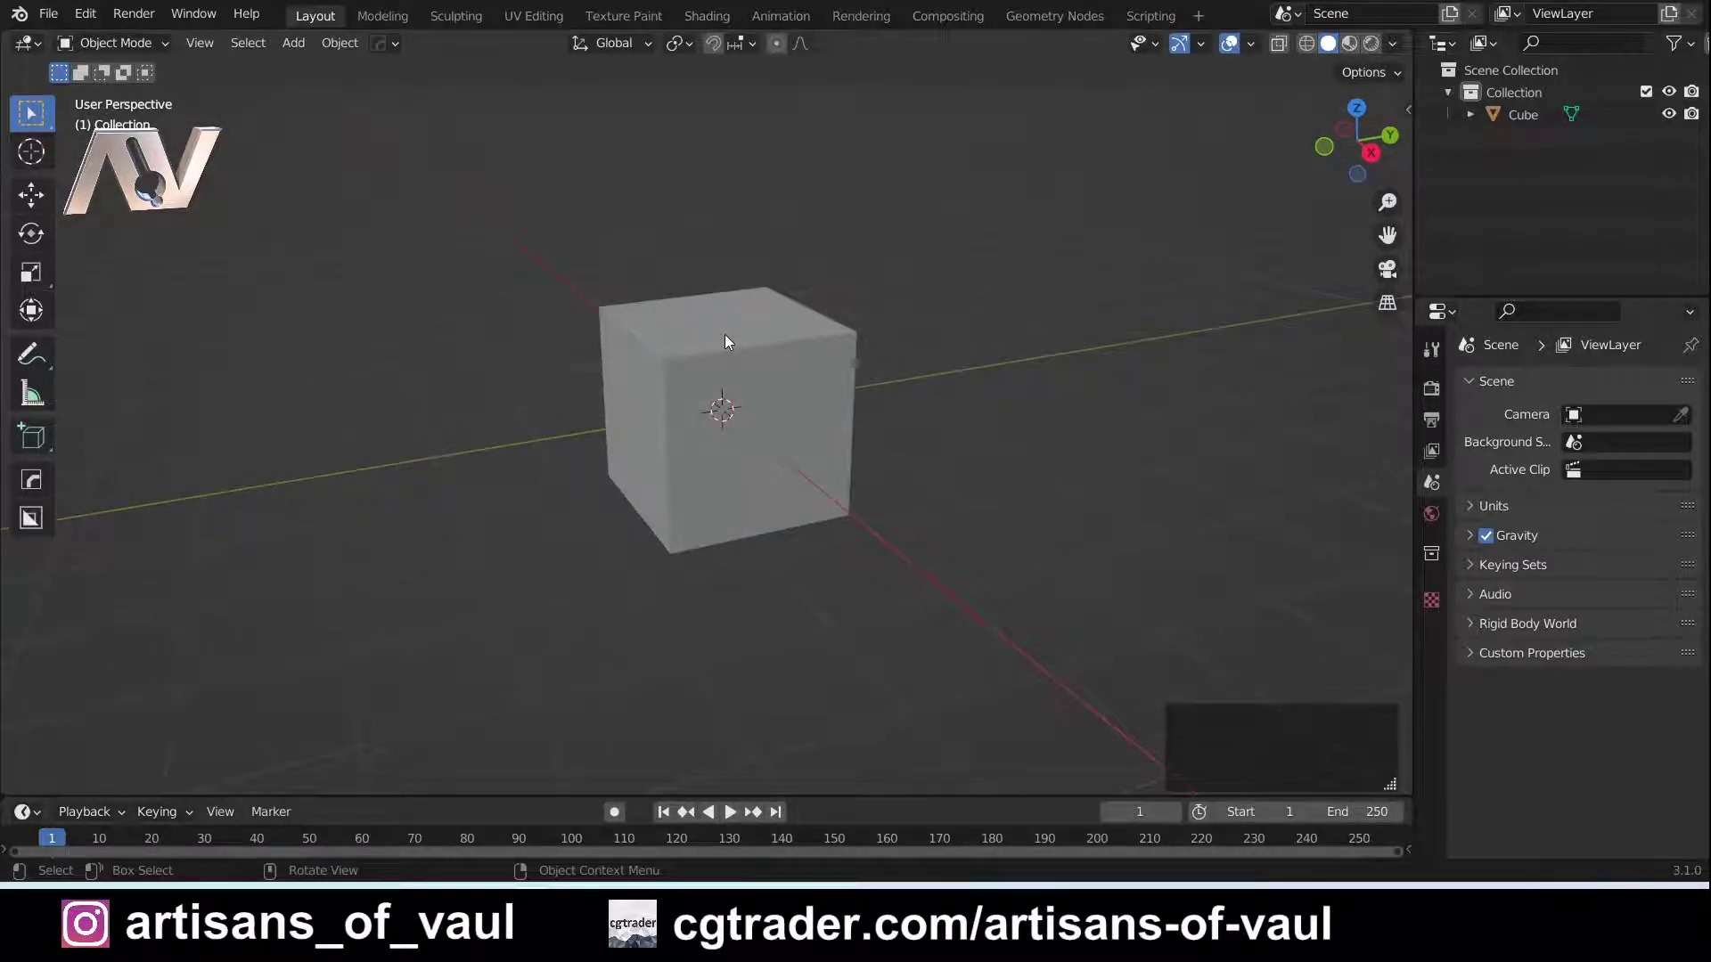
pyautogui.moveTo(768, 420)
pyautogui.mouseDown(button='middle')
pyautogui.moveTo(799, 435)
pyautogui.moveTo(793, 399)
pyautogui.moveTo(729, 405)
pyautogui.moveTo(771, 392)
pyautogui.mouseUp(button='middle')
pyautogui.click(772, 381)
pyautogui.moveTo(920, 446); pyautogui.dragTo(848, 426, button='middle')
pyautogui.press('s')
pyautogui.press('y')
pyautogui.click(1106, 458)
pyautogui.hotkey('ctrl', 'a')
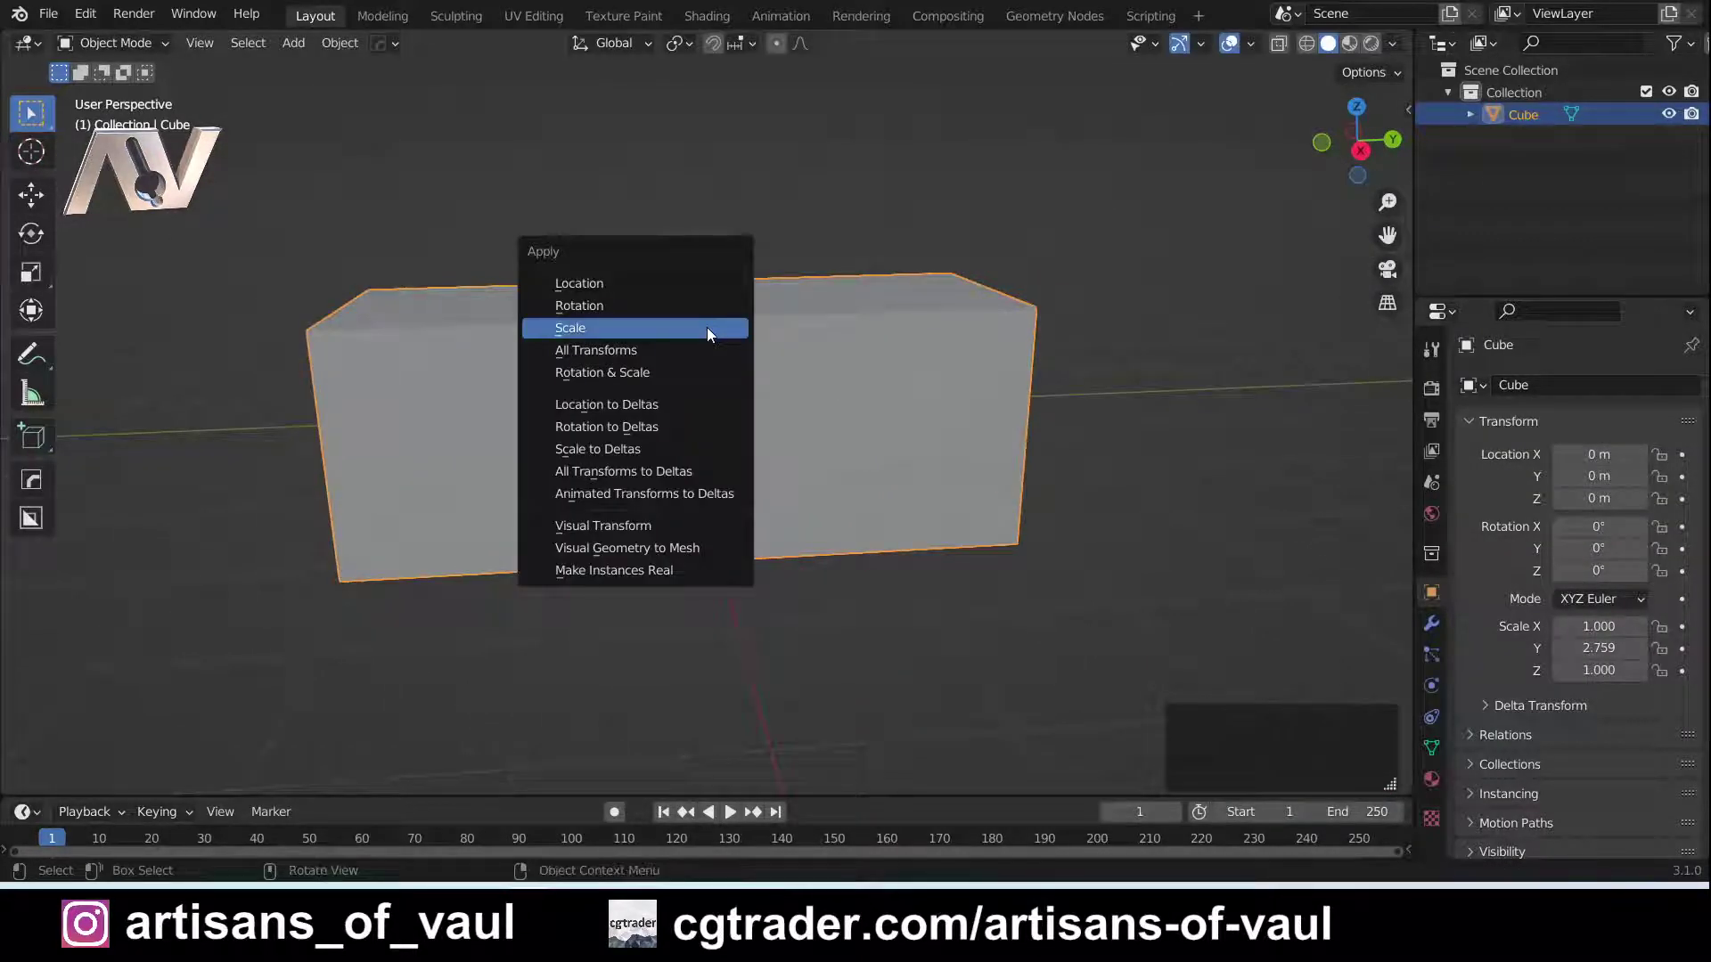
pyautogui.click(708, 327)
# Slant the box into a parallelogram by moving its top face along the Y axis
pyautogui.press('Tab')
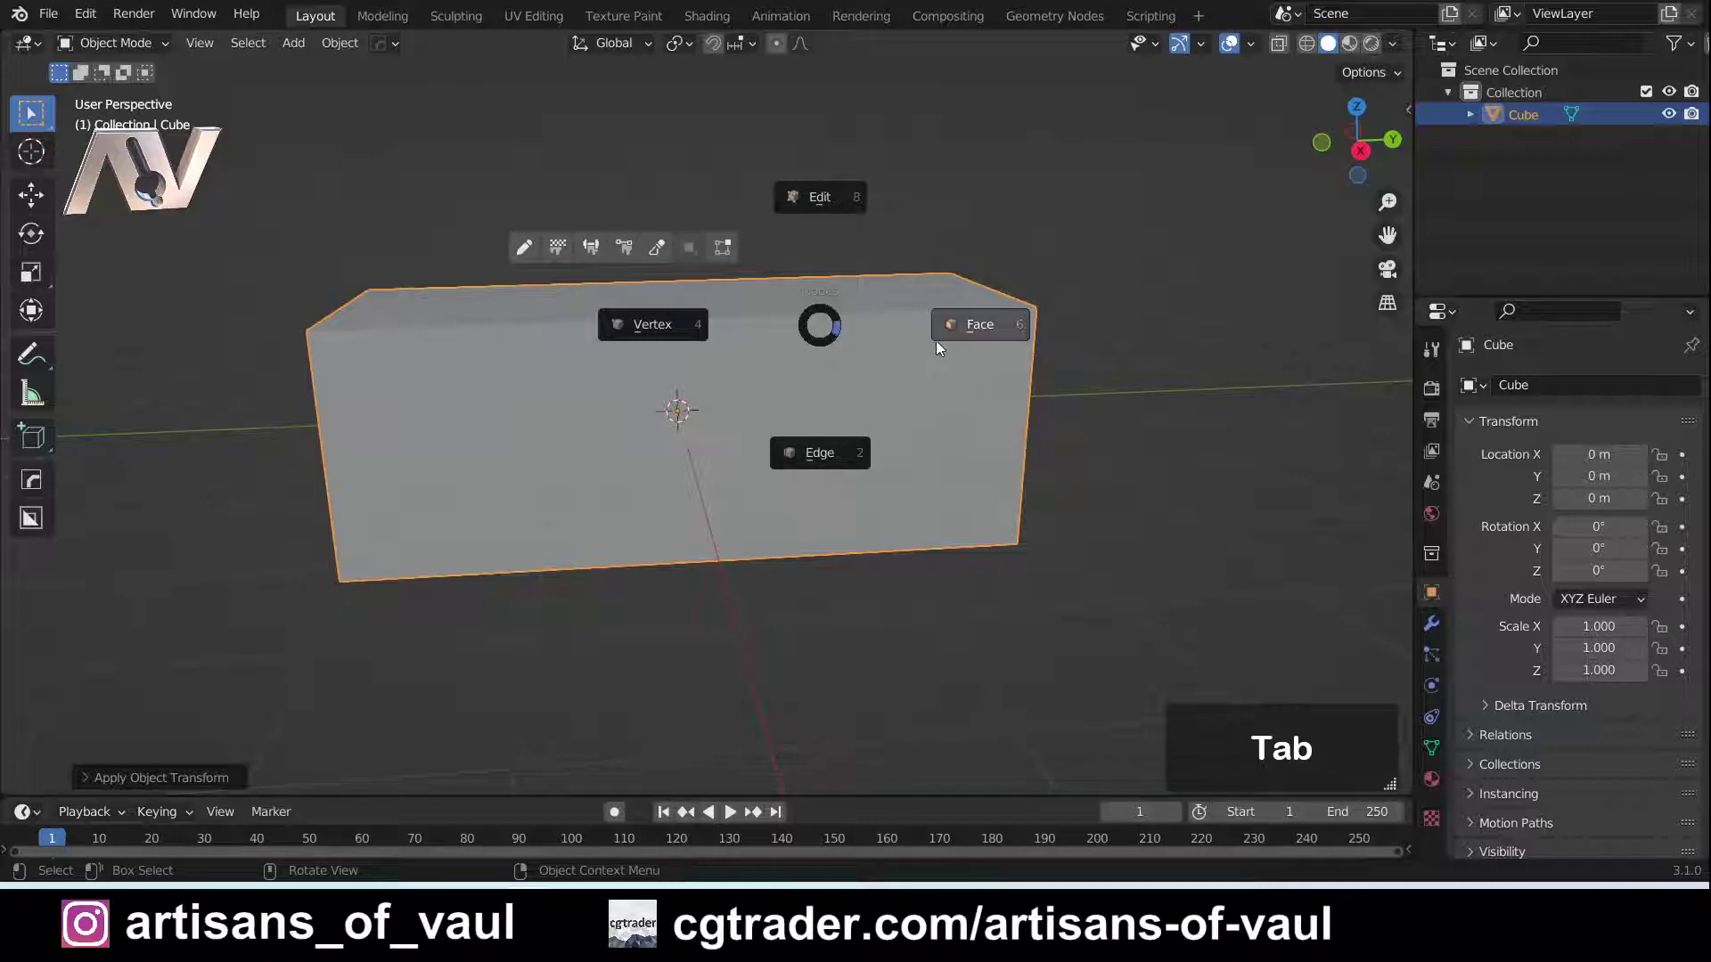
pyautogui.click(940, 331)
pyautogui.press('g')
pyautogui.press('y')
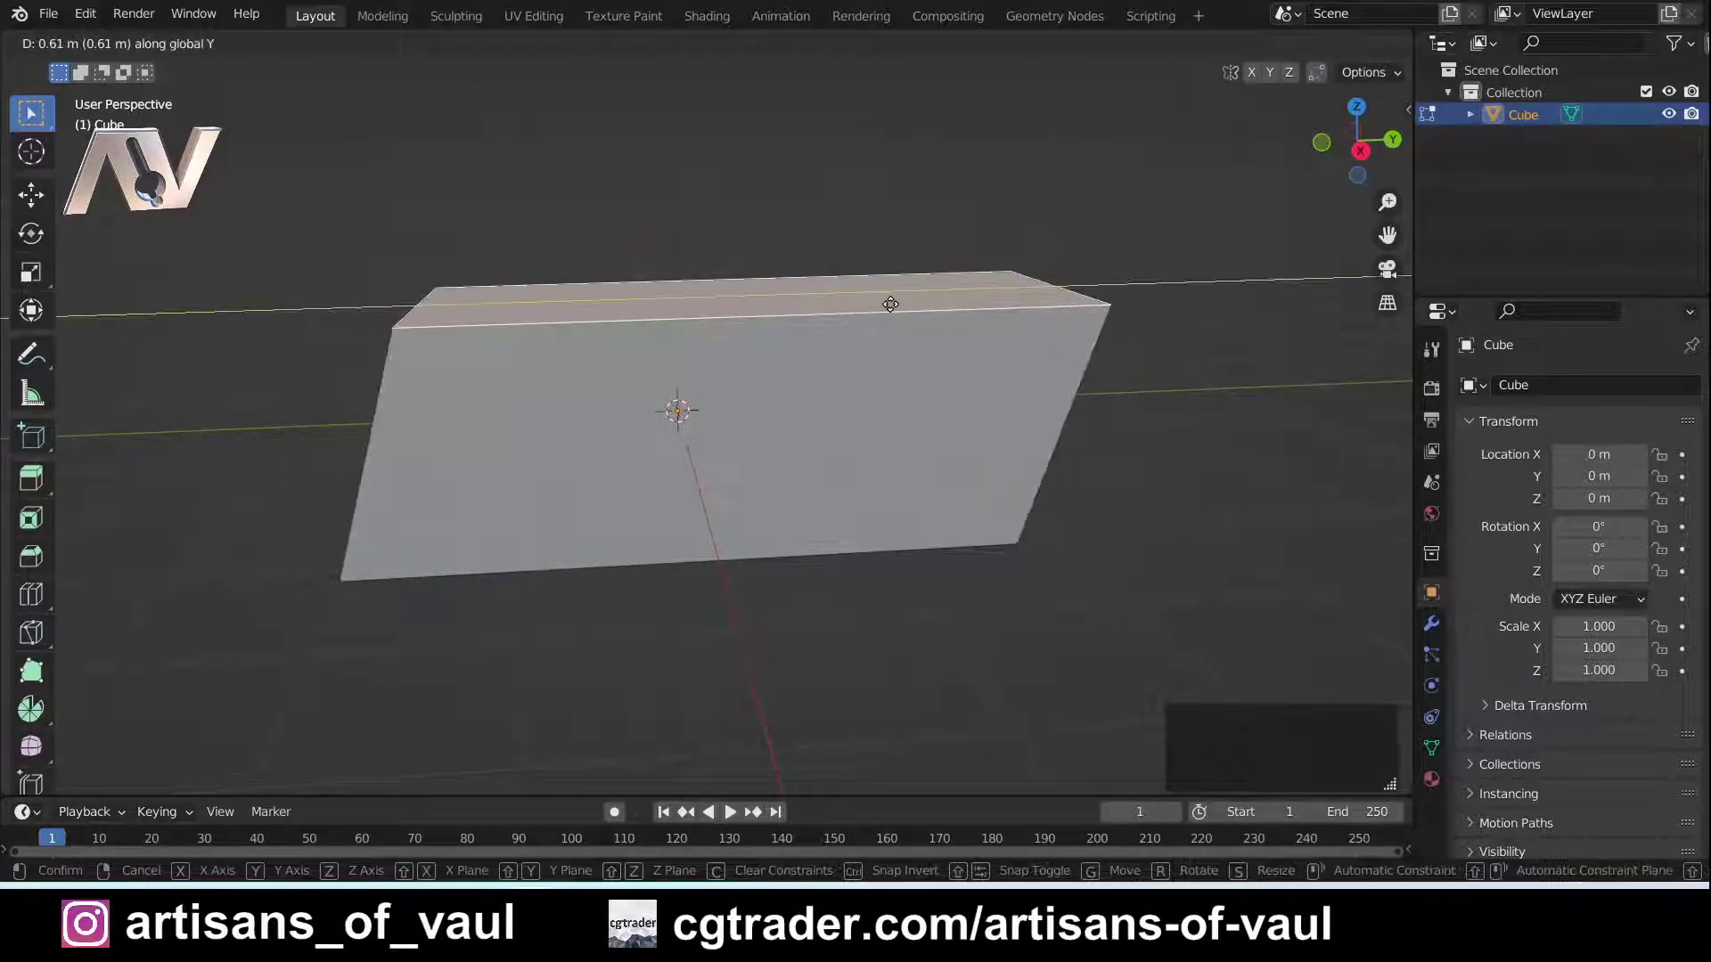
pyautogui.click(891, 304)
# Bevel the two sharp-angled end edges of the slanted block with 16 segments and a width of about 0.65 m
pyautogui.press('Tab')
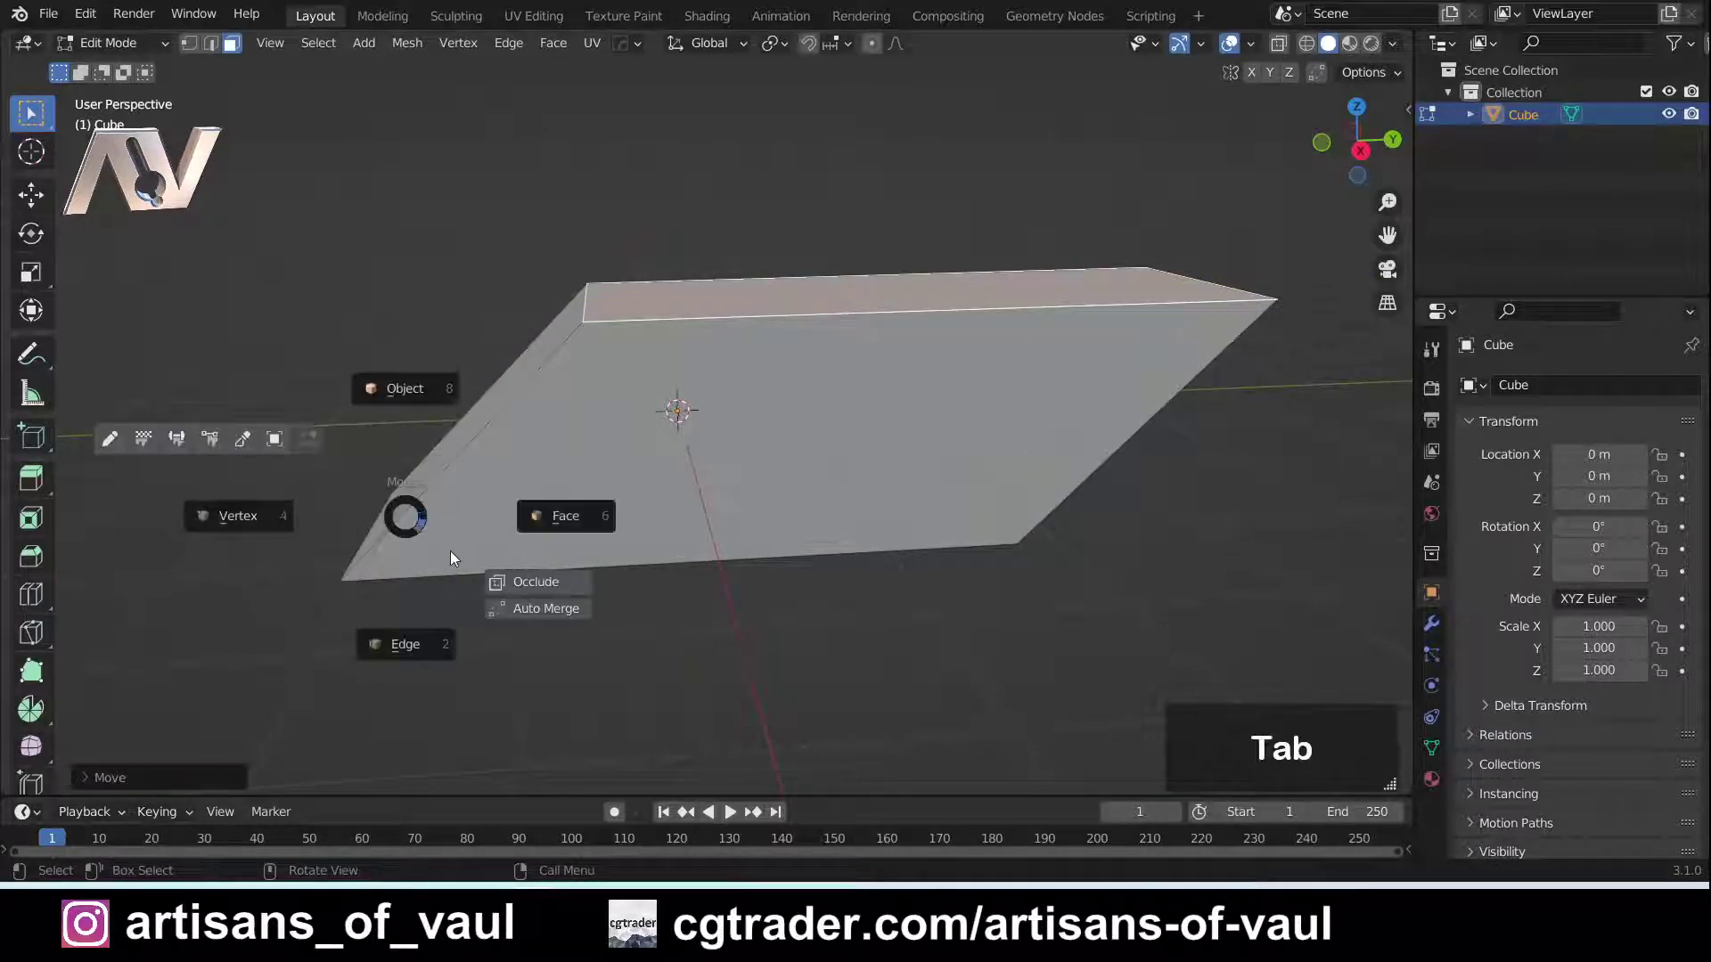
pyautogui.click(585, 535)
pyautogui.keyDown('shift'); pyautogui.click(1207, 279); pyautogui.keyUp('shift')
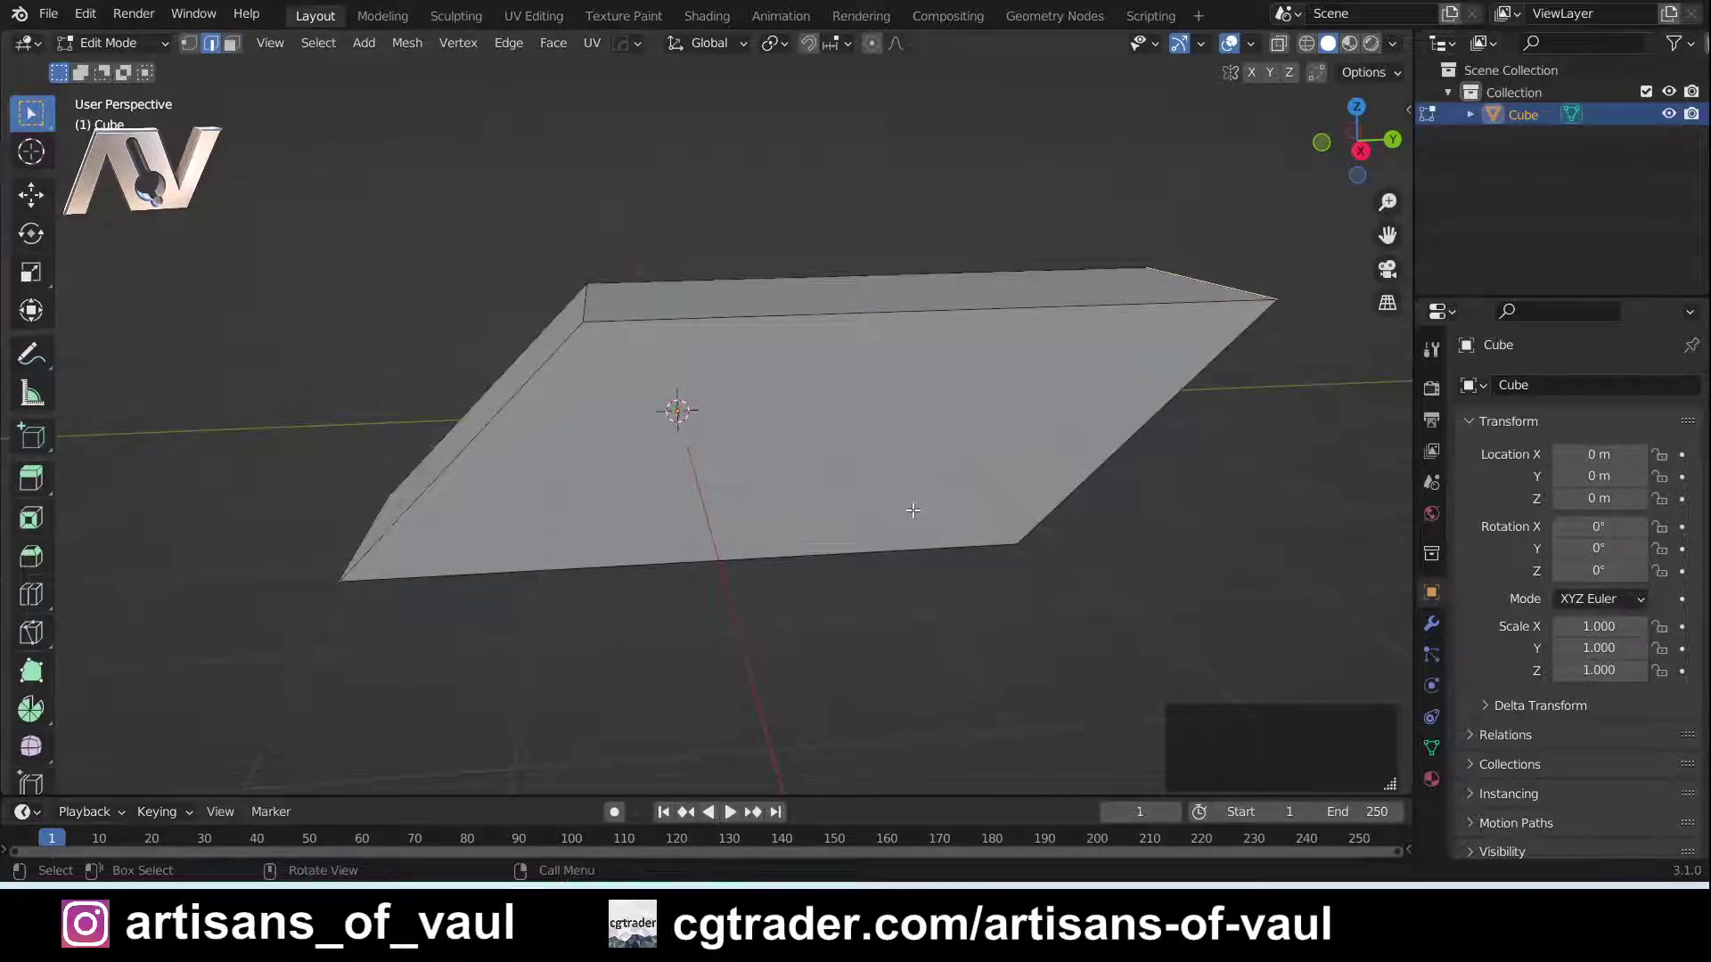
pyautogui.hotkey('ctrl', 'b')
pyautogui.scroll(5, 981, 485)
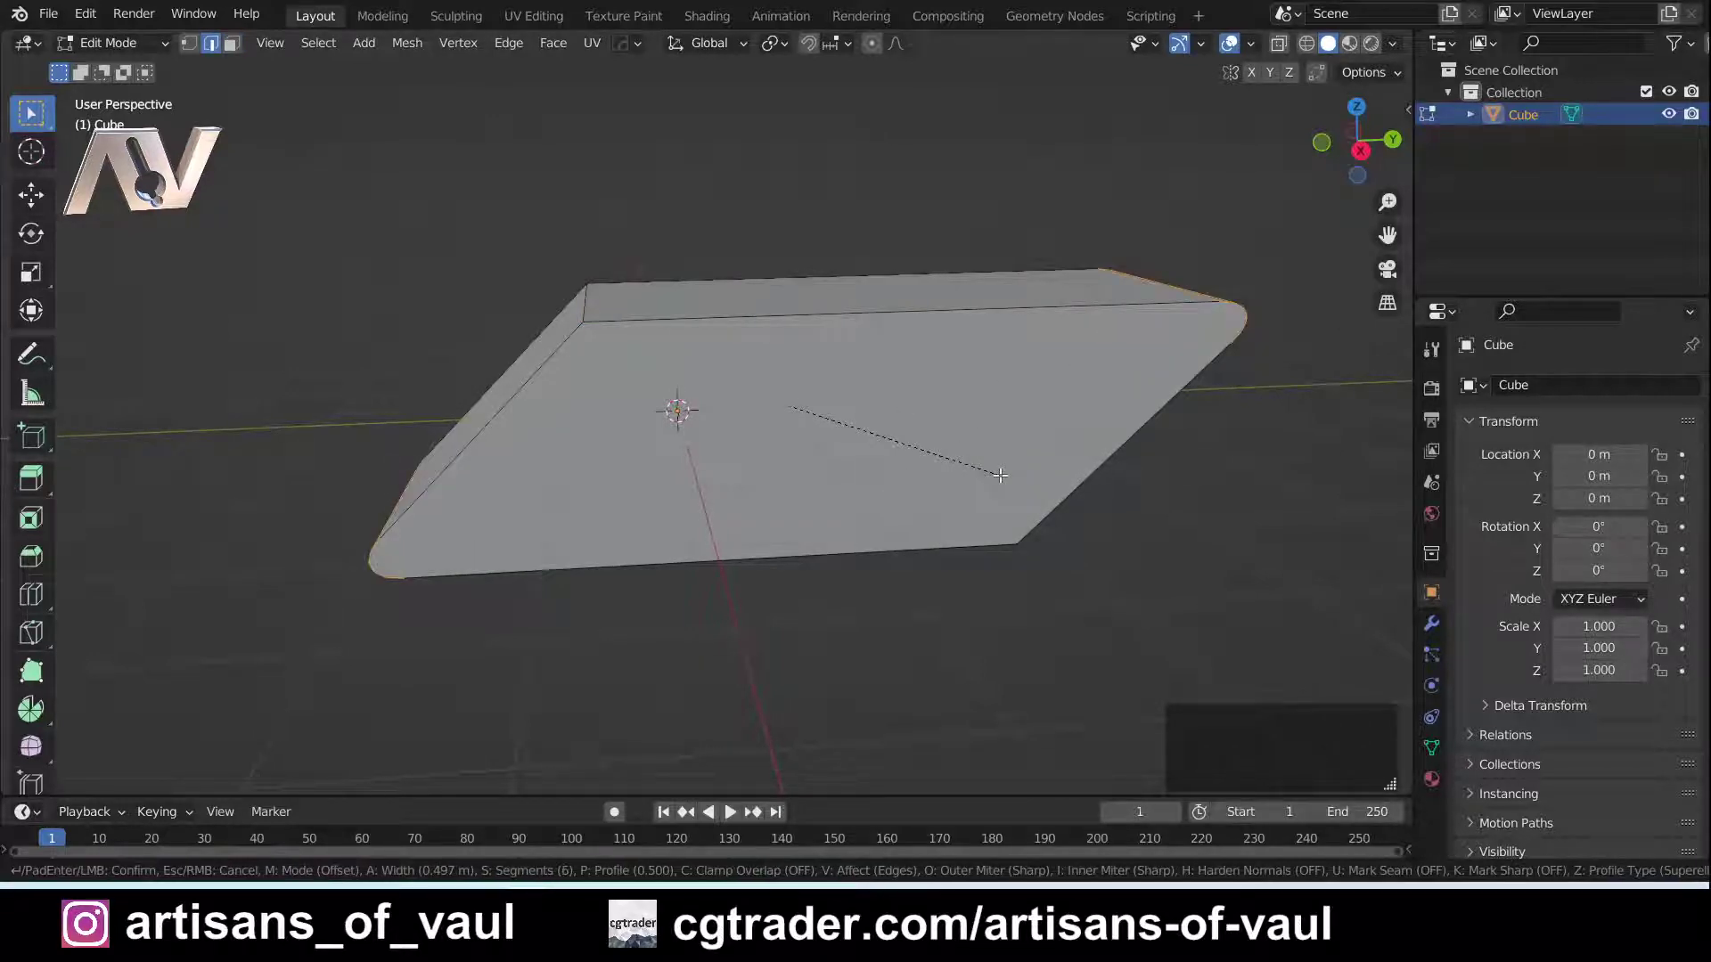
pyautogui.scroll(9, 1000, 475)
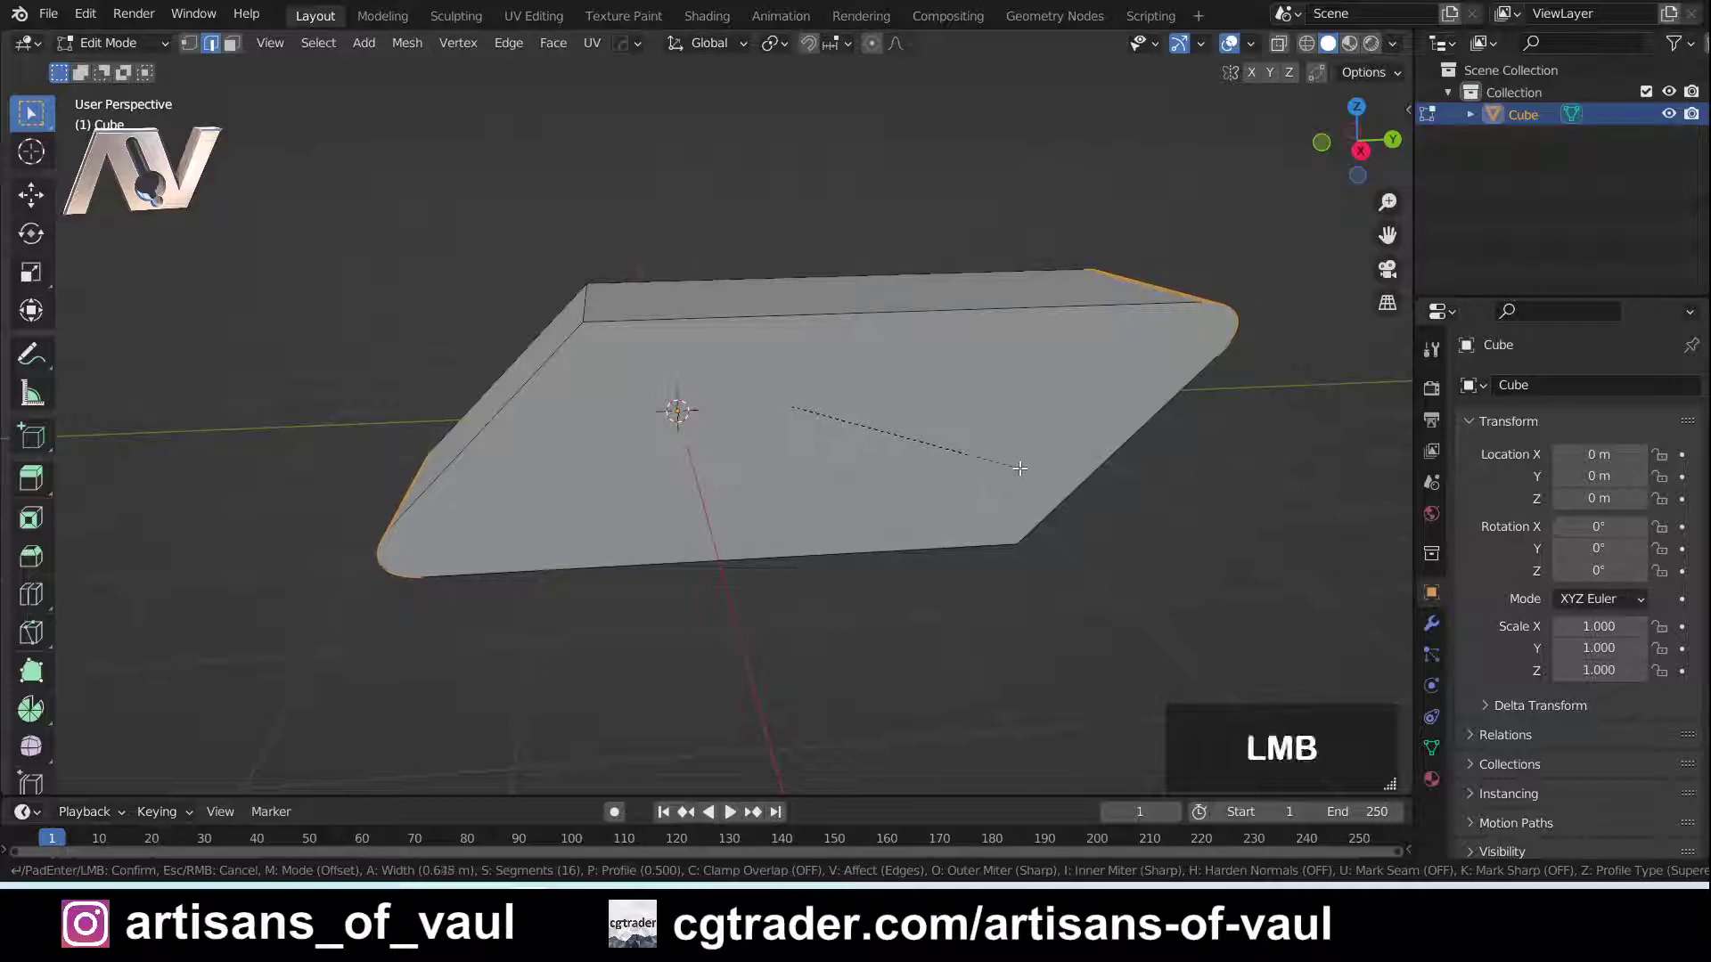
pyautogui.click(1021, 467)
# Bevel the two remaining obtuse-angled end edges to round off the other corners of the block
pyautogui.moveTo(597, 307); pyautogui.dragTo(797, 372, button='middle')
pyautogui.keyDown('shift'); pyautogui.click(948, 478); pyautogui.keyUp('shift')
pyautogui.hotkey('ctrl', 'b')
pyautogui.click(943, 432)
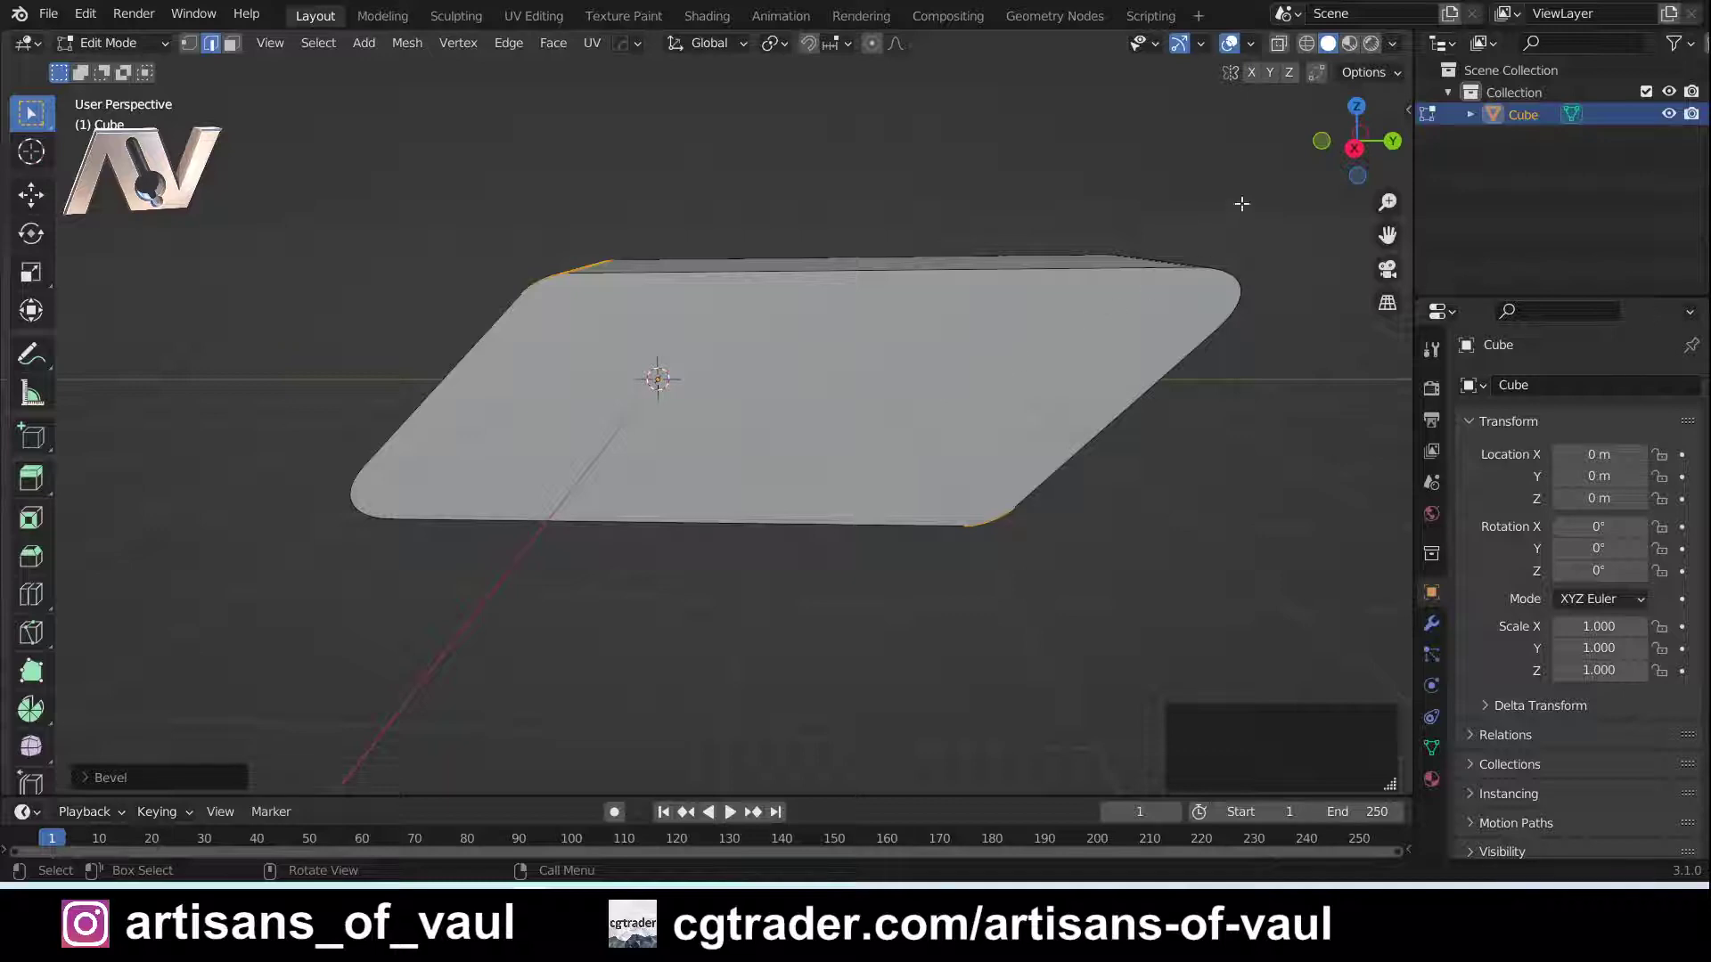
# Show the block in the right orthographic view and set up BoxCutter with the Ngon cutting shape
pyautogui.click(1355, 148)
pyautogui.keyDown('shift'); pyautogui.moveTo(819, 456); pyautogui.dragTo(762, 496, button='middle'); pyautogui.keyUp('shift')
pyautogui.hotkey('alt', 'w')
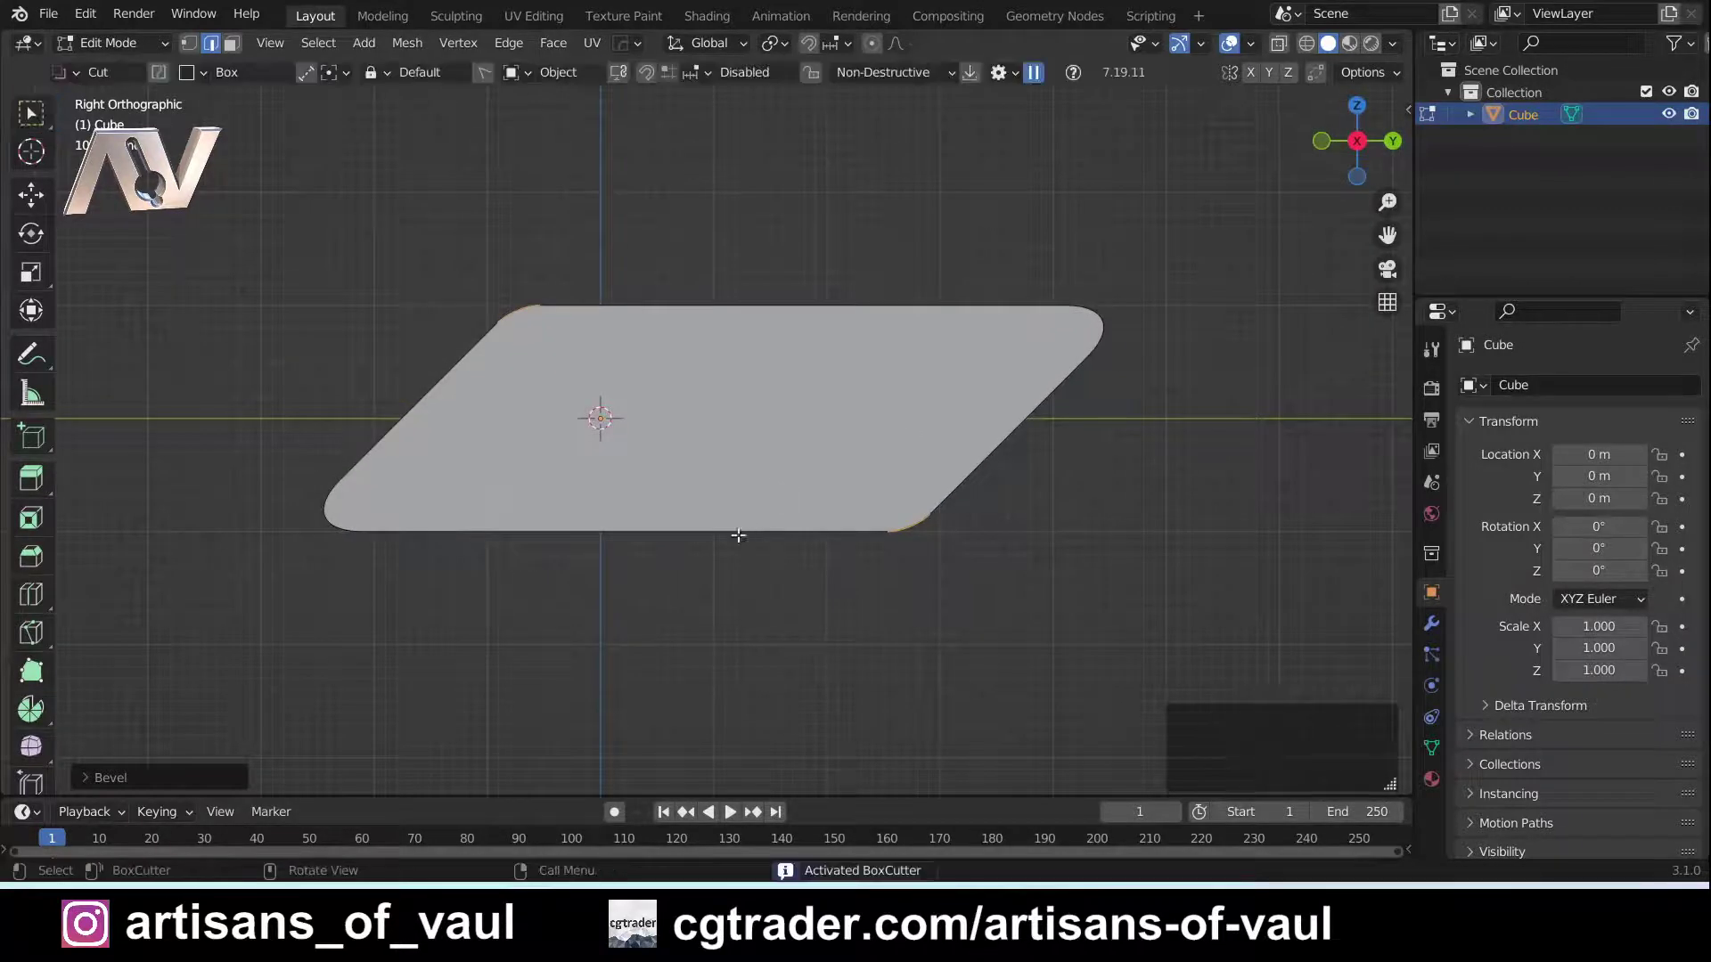
pyautogui.click(66, 73)
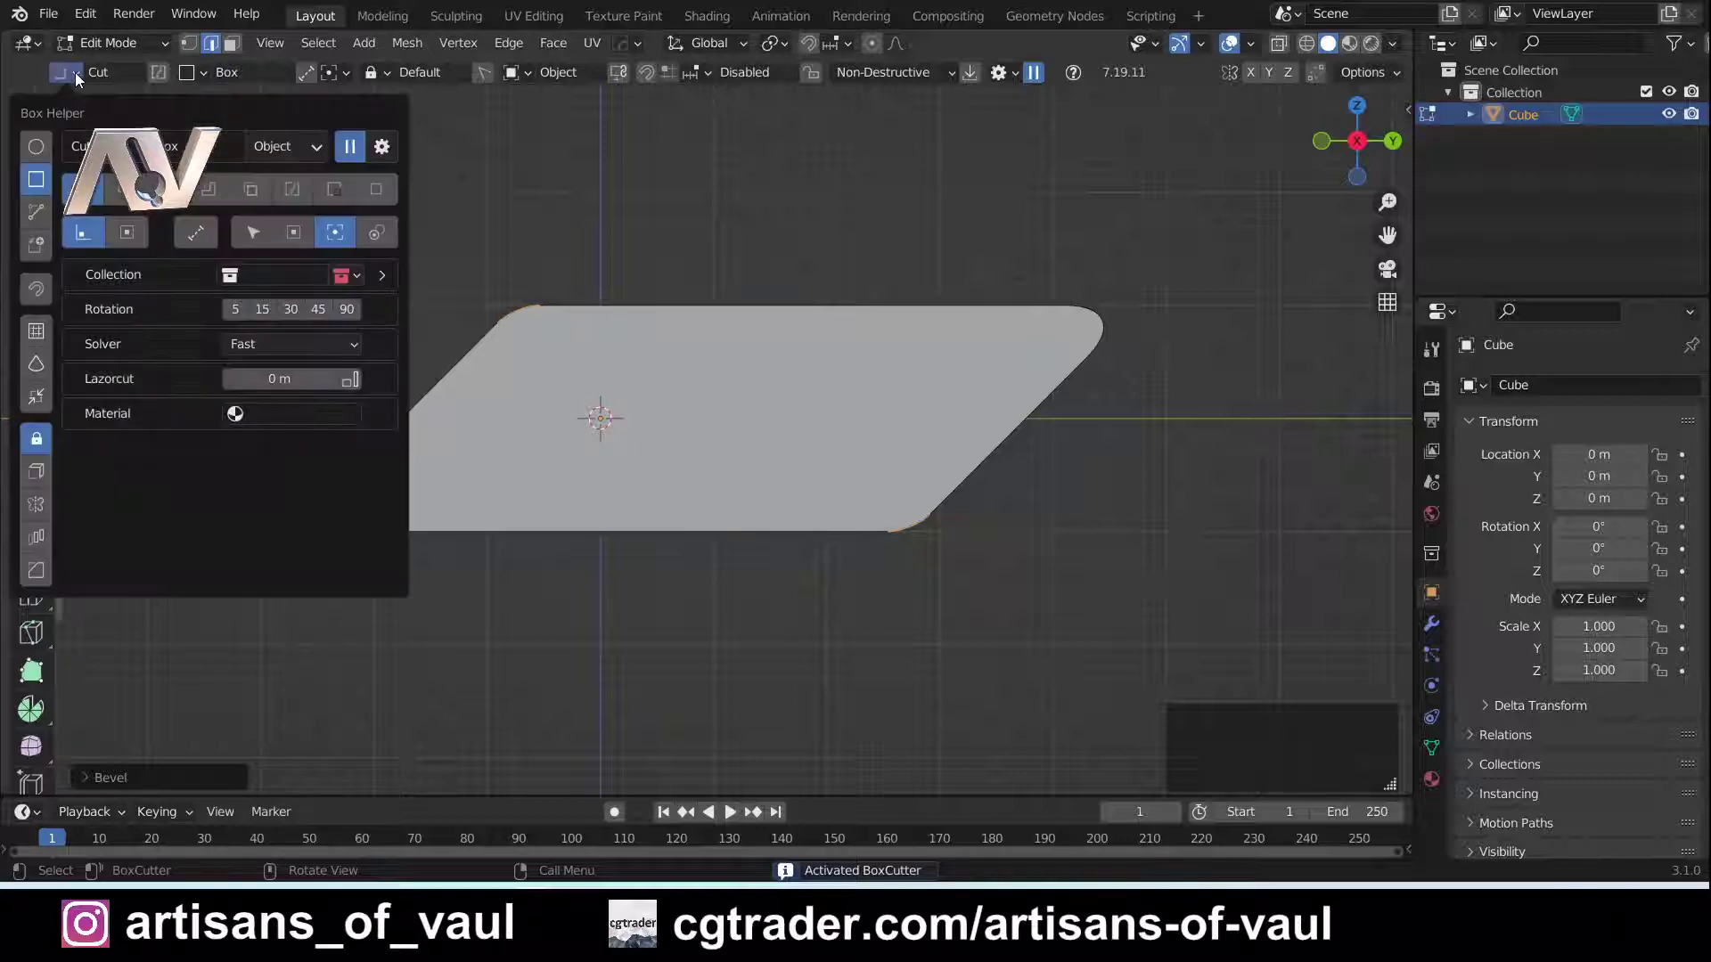
pyautogui.click(37, 213)
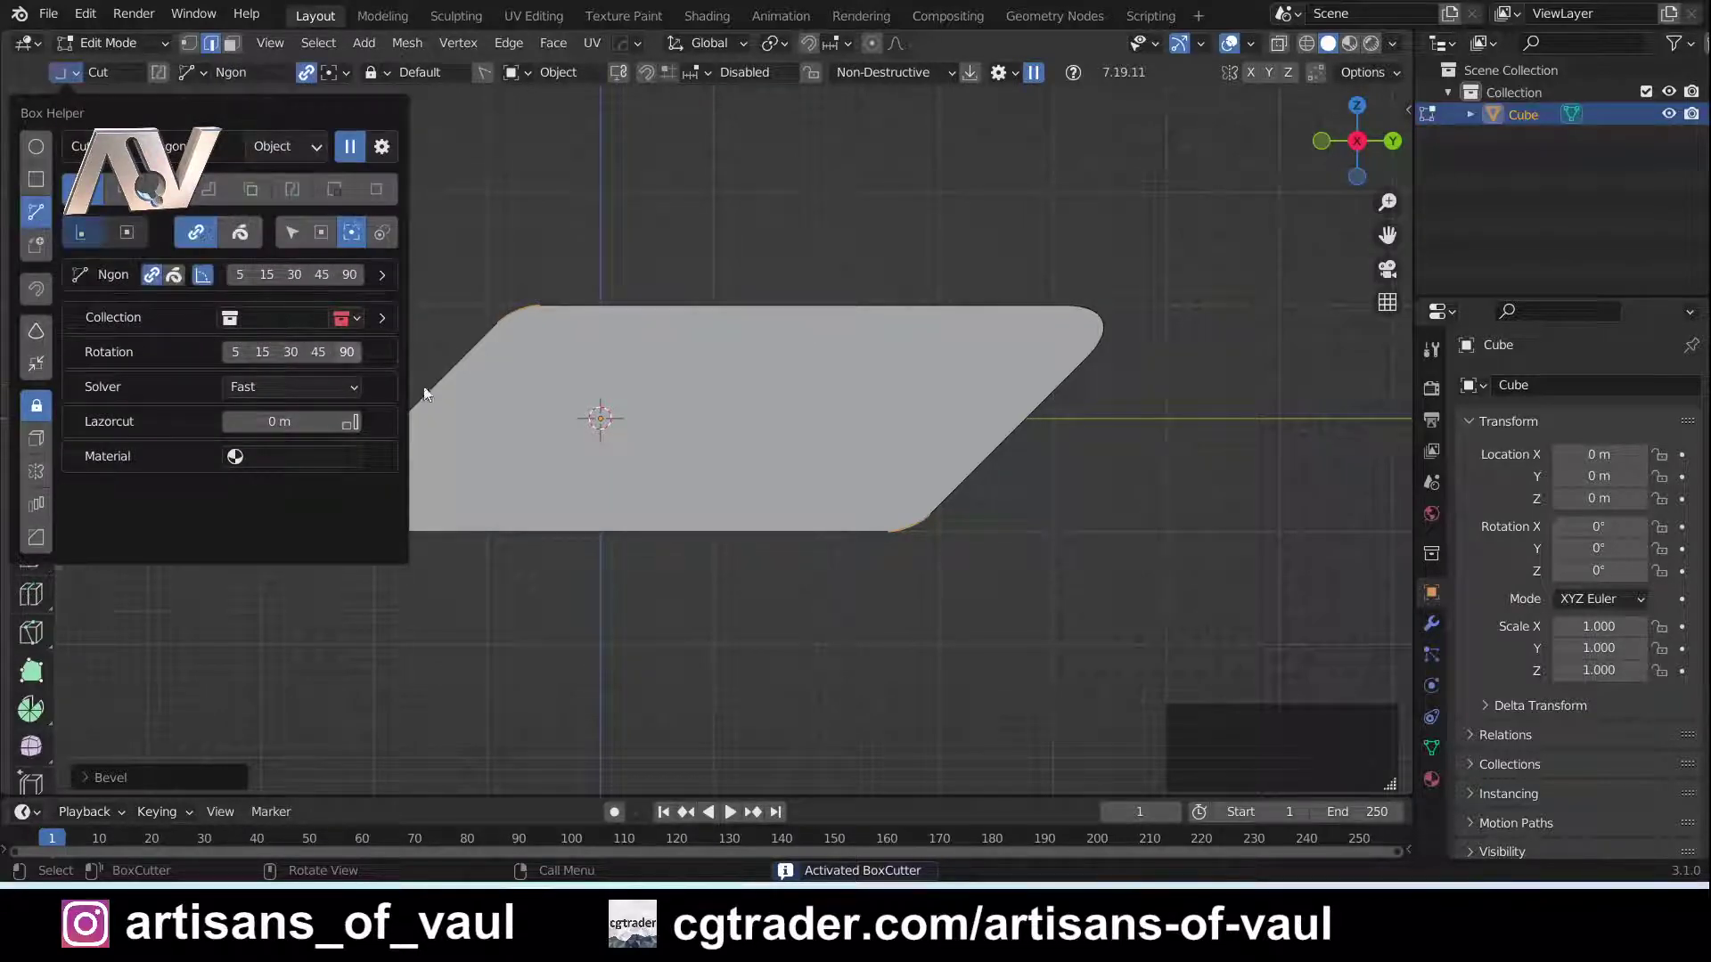
# Cut a stepped, partial-depth recess into the lower right corner of the block's side face with an Ngon outline
pyautogui.click(720, 517)
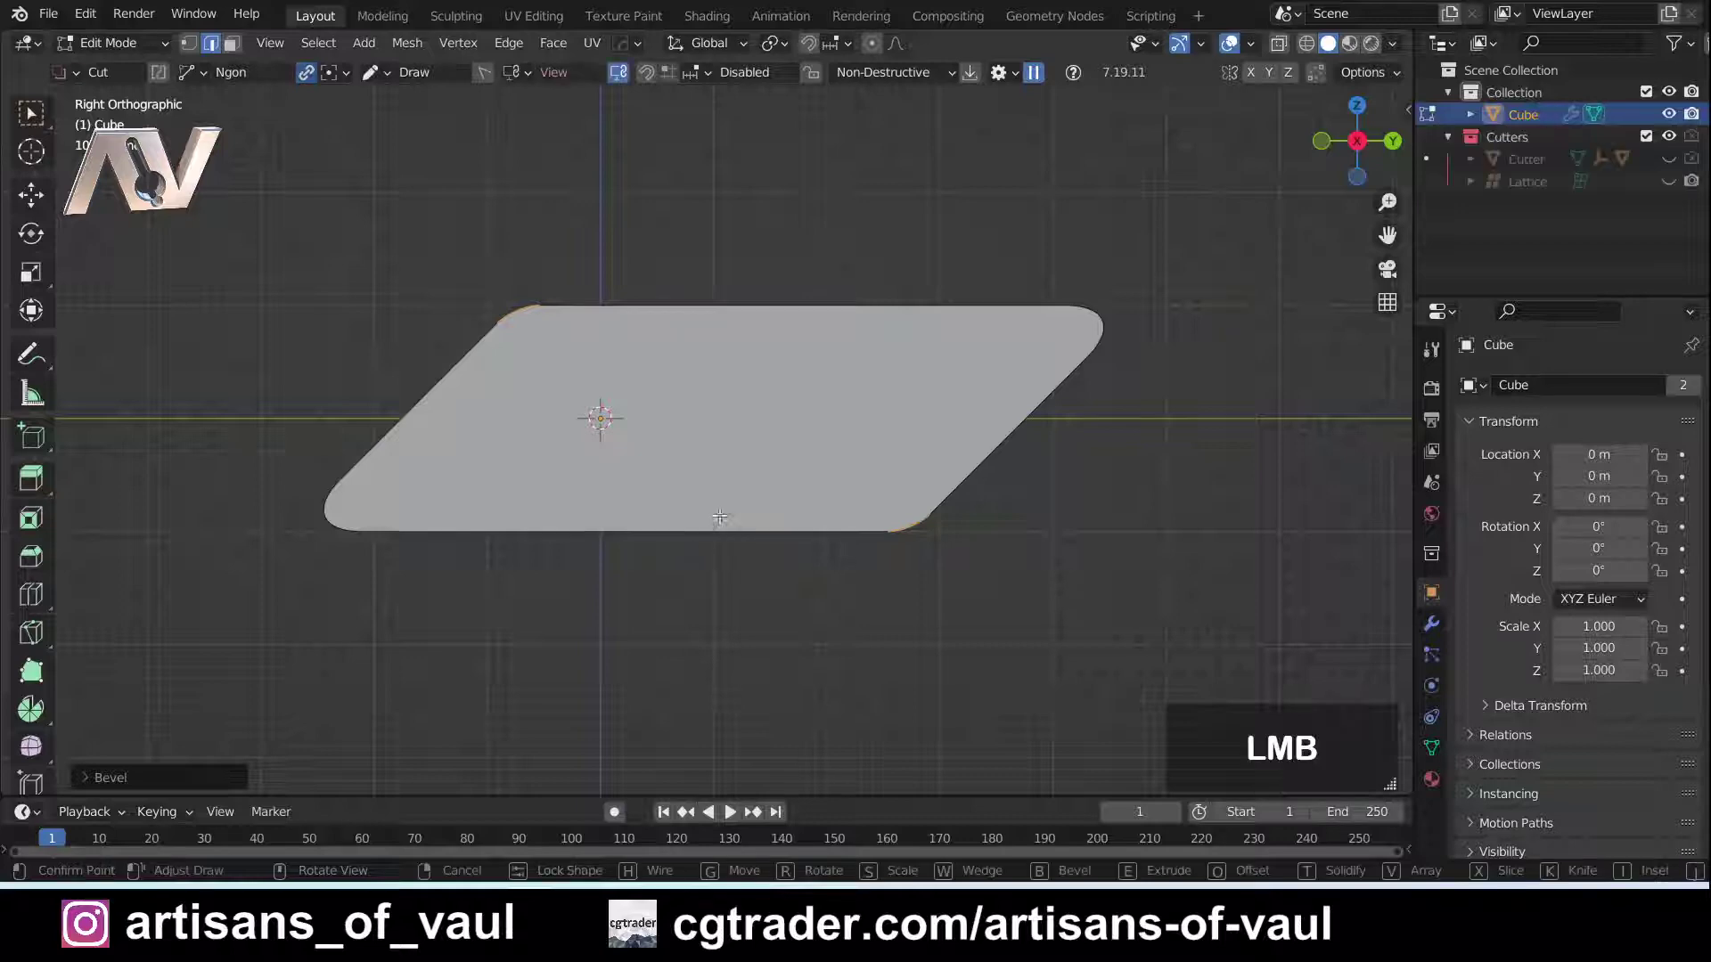
pyautogui.click(785, 459)
pyautogui.click(891, 458)
pyautogui.click(983, 367)
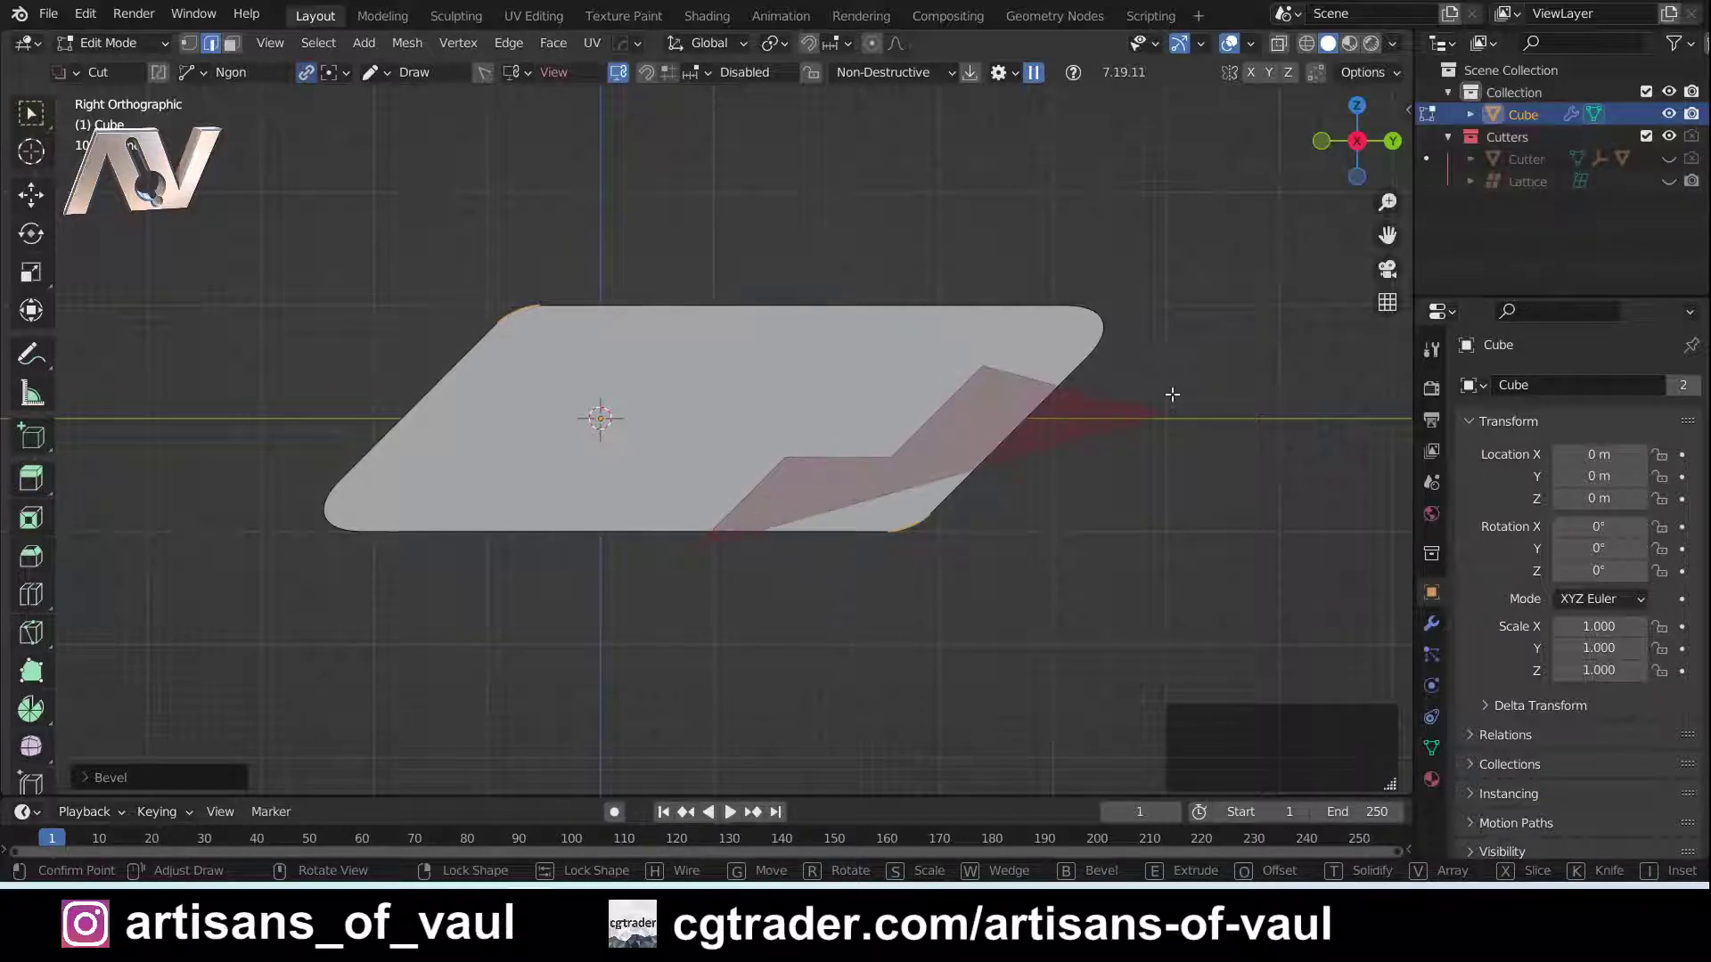
pyautogui.click(1181, 369)
pyautogui.moveTo(1011, 585); pyautogui.dragTo(832, 567, button='middle')
pyautogui.press('space')
# Return the block to Object Mode and switch from BoxCutter to the selection tool
pyautogui.hotkey('ctrl', 'Tab')
pyautogui.click(809, 426)
pyautogui.moveTo(809, 426); pyautogui.dragTo(654, 403, button='middle')
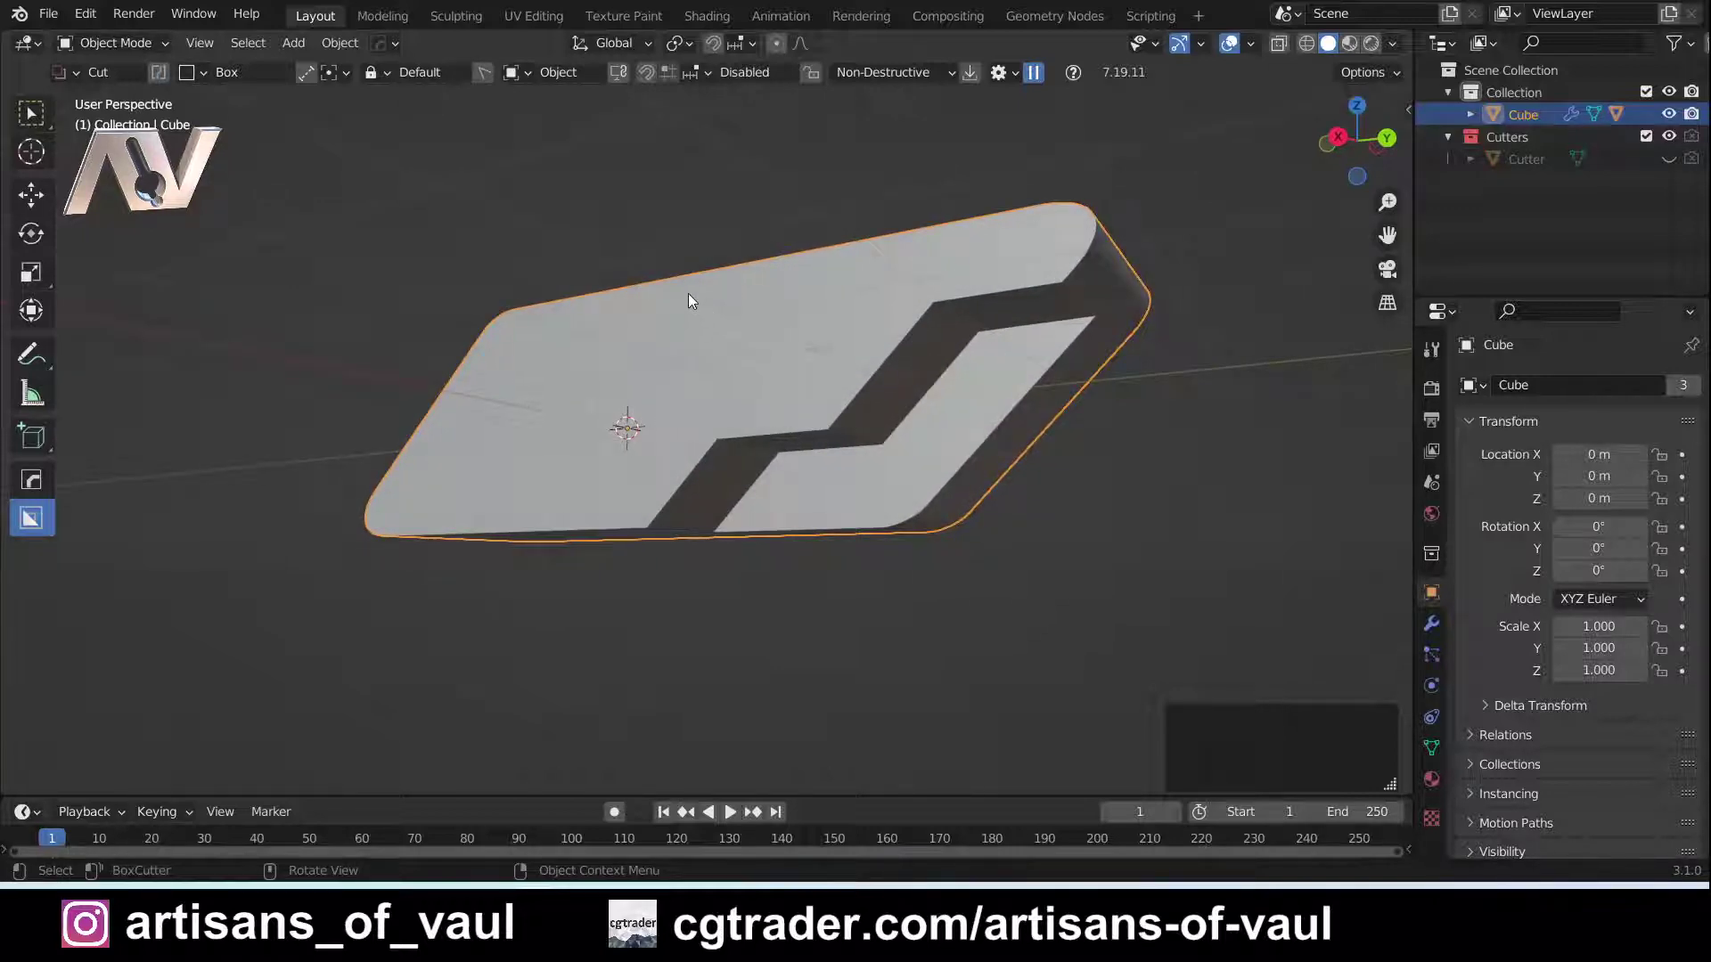
pyautogui.press('w')
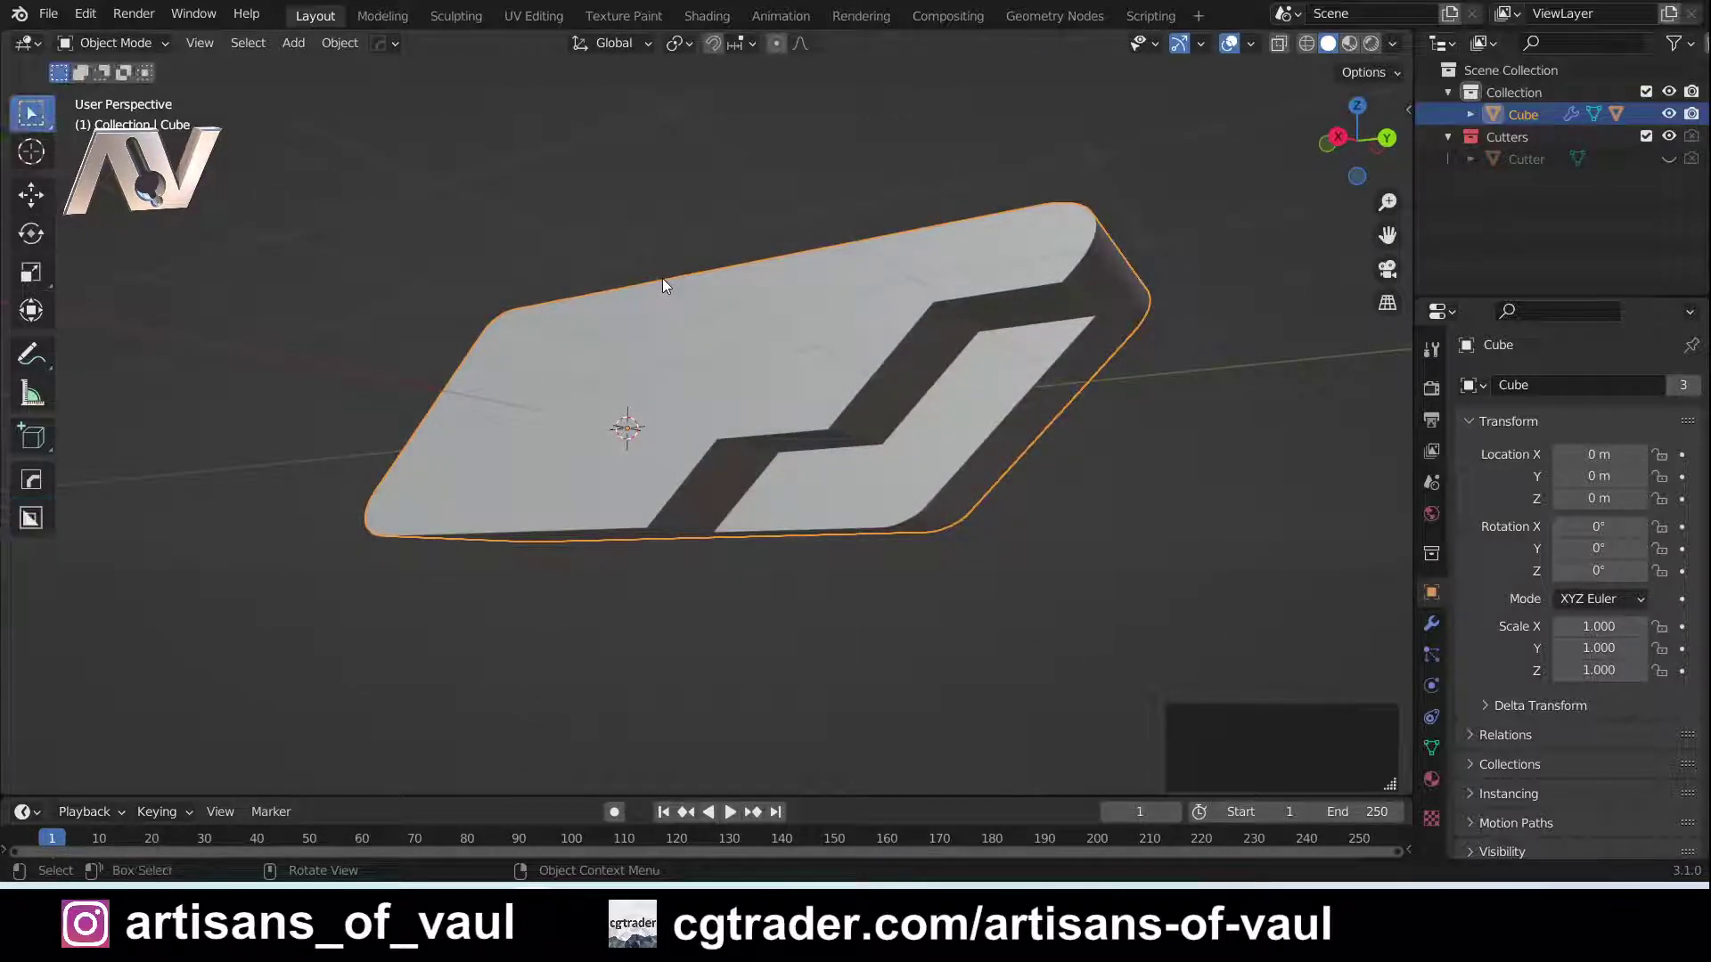
# Switch the viewport lighting to MatCap and choose the matte red MatCap
pyautogui.moveTo(513, 264); pyautogui.dragTo(633, 389, button='middle')
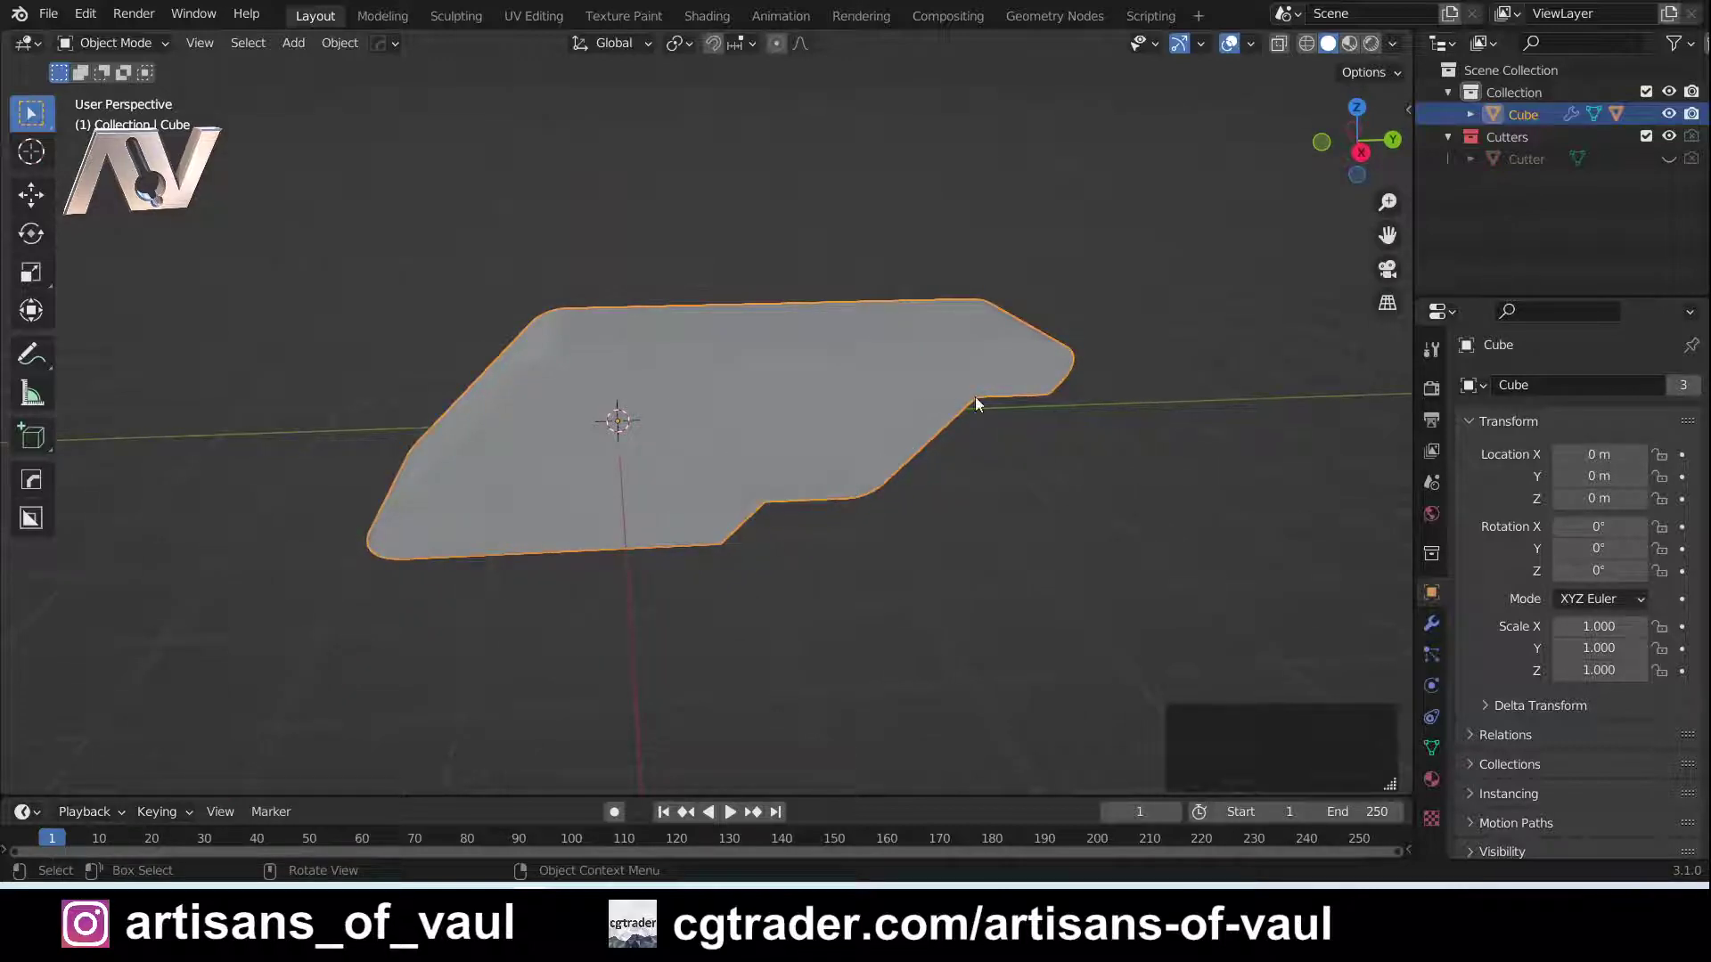
pyautogui.moveTo(988, 400); pyautogui.dragTo(907, 439, button='middle')
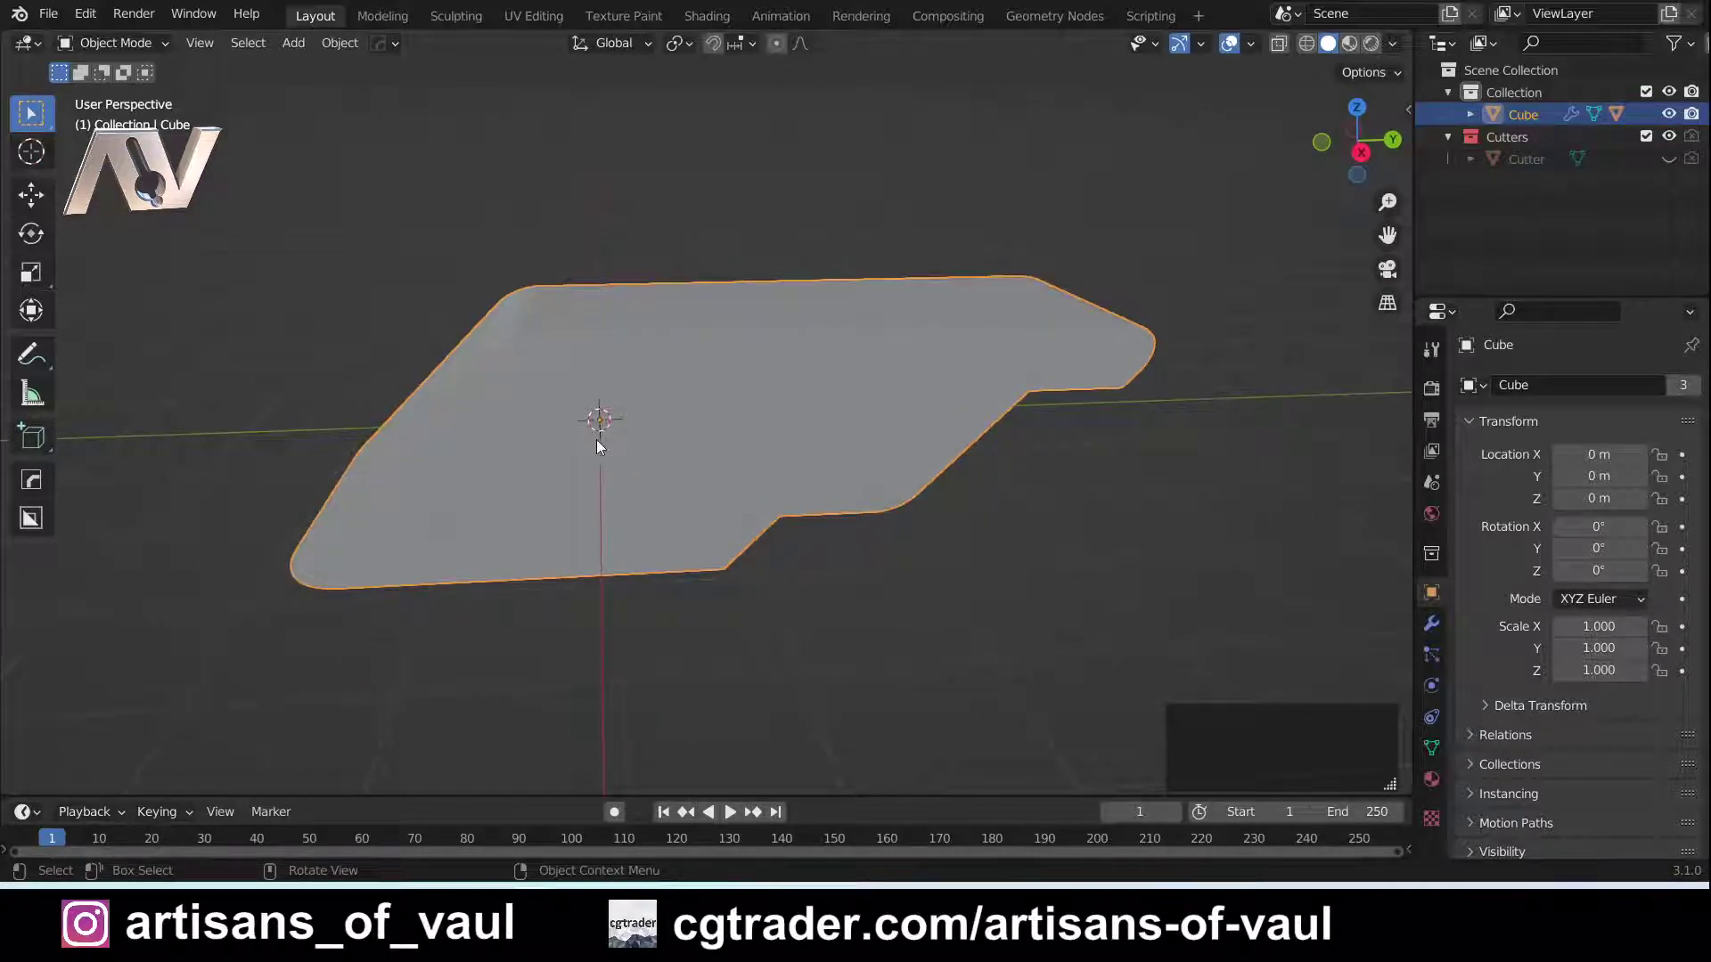
pyautogui.moveTo(596, 442)
pyautogui.mouseDown(button='middle')
pyautogui.moveTo(586, 456)
pyautogui.moveTo(537, 437)
pyautogui.moveTo(573, 424)
pyautogui.moveTo(596, 441)
pyautogui.mouseUp(button='middle')
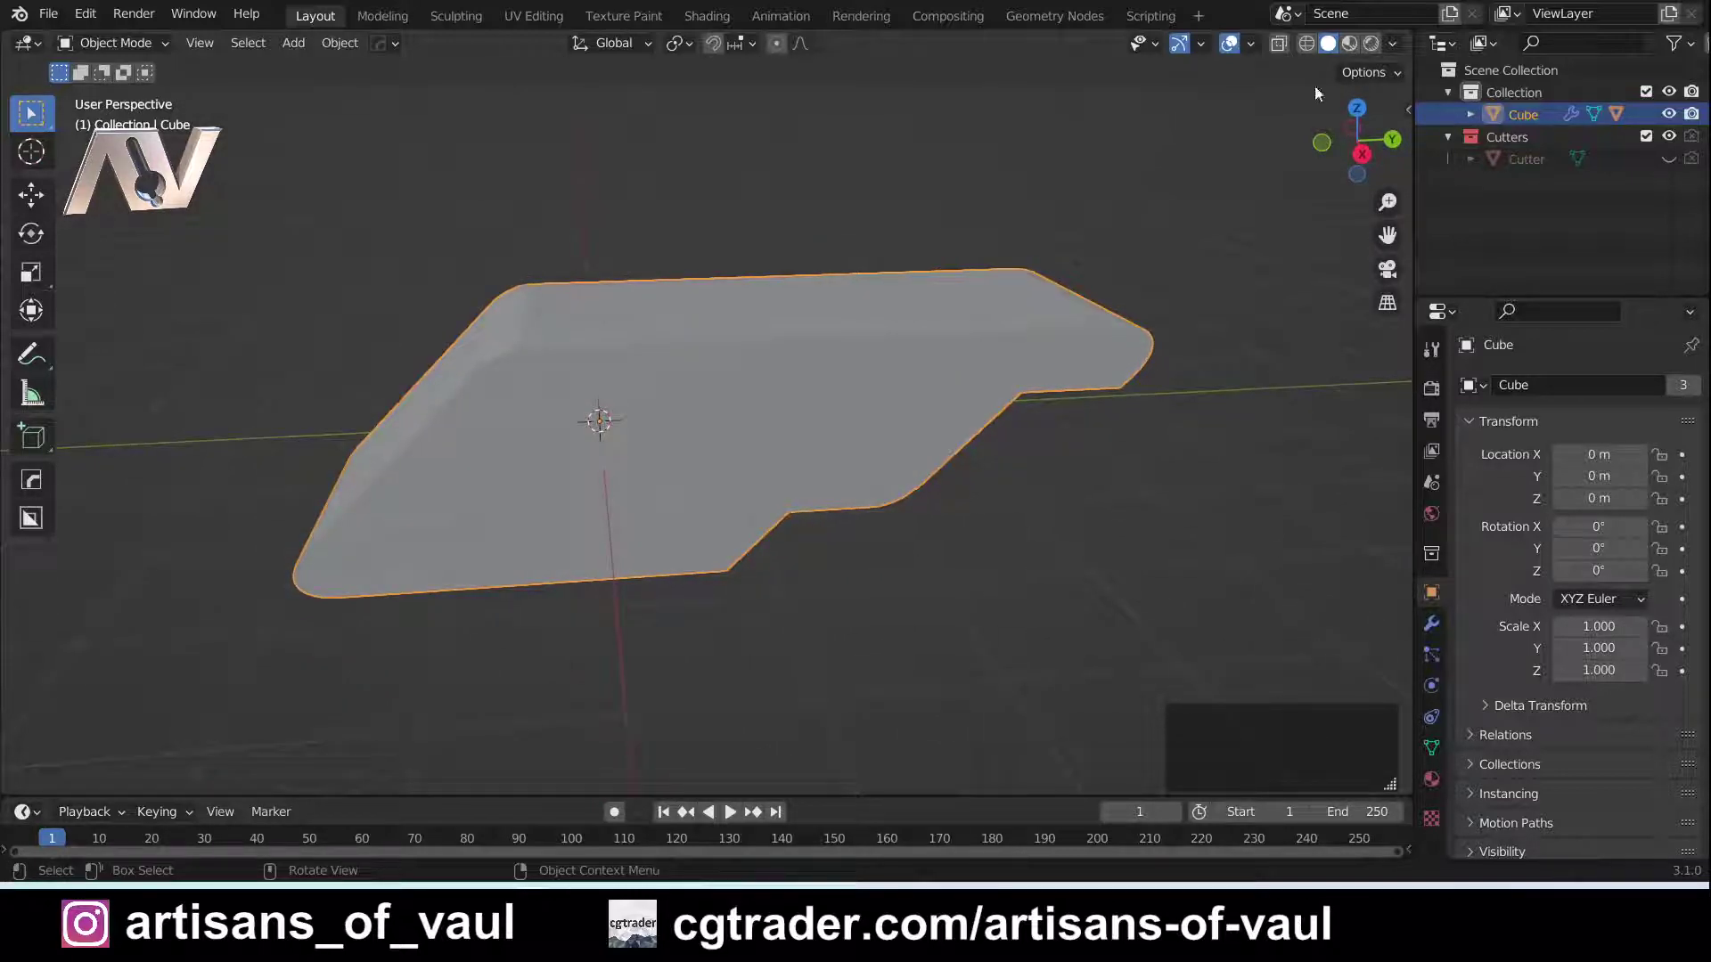
pyautogui.click(1393, 45)
pyautogui.click(1388, 149)
pyautogui.click(1374, 211)
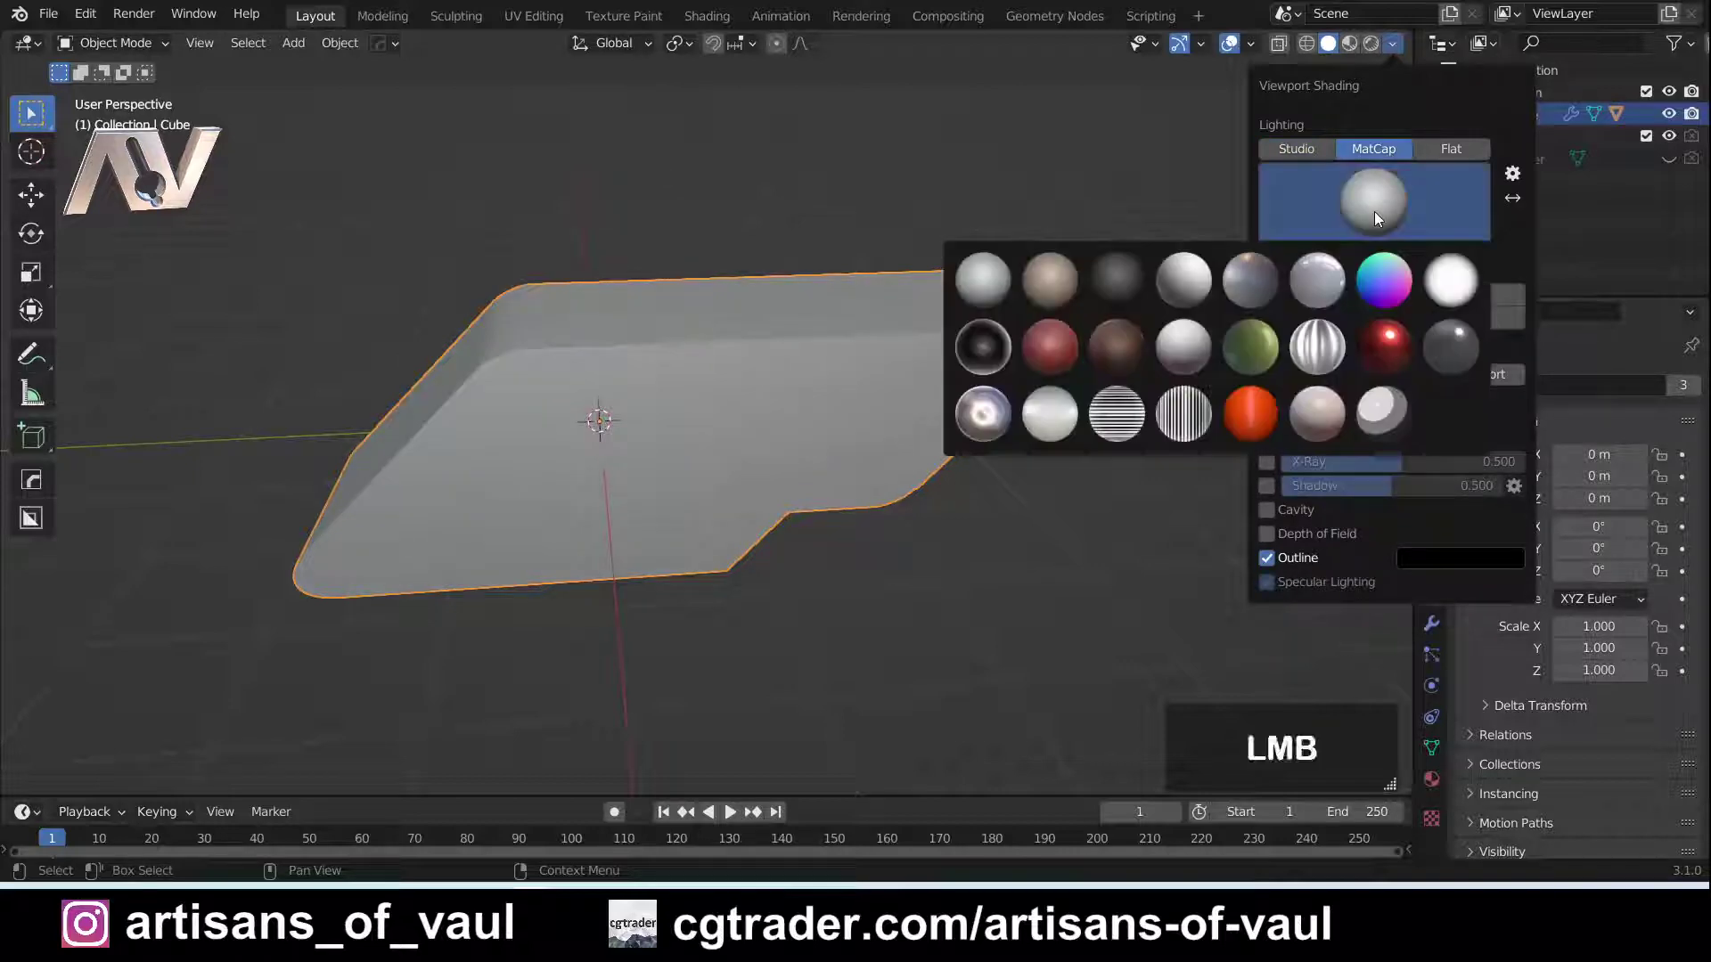
pyautogui.click(1053, 352)
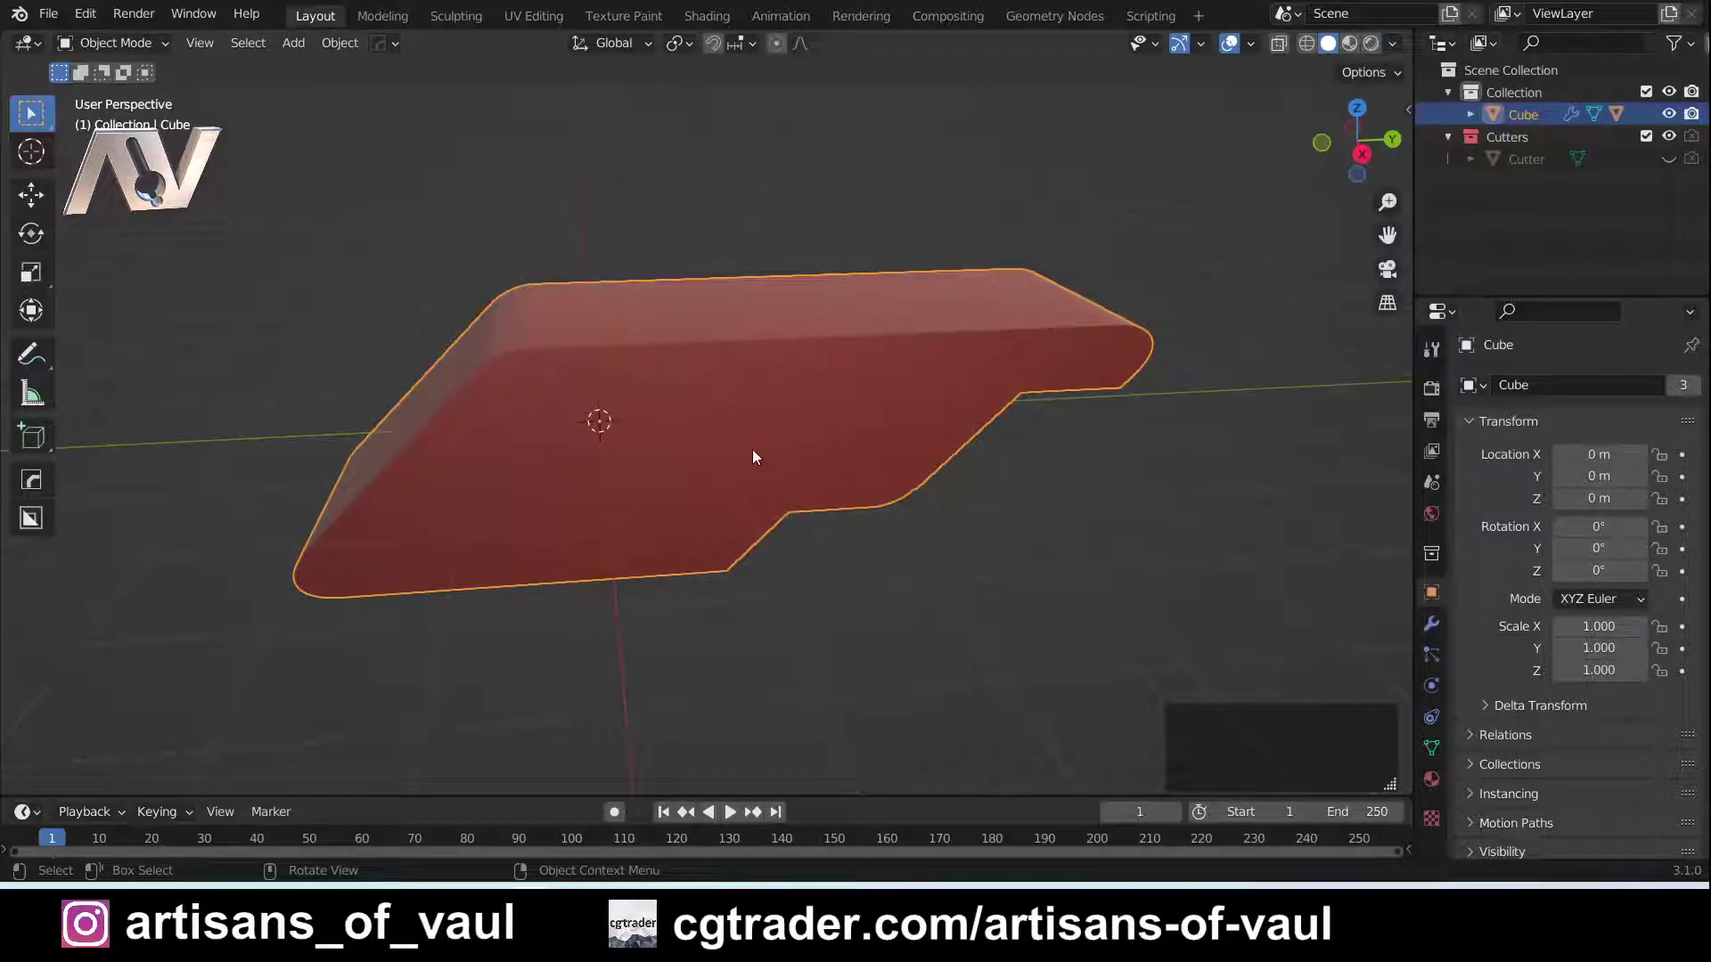
# Inspect the stepped recess from below and in the right orthographic view, then enable Cavity in the viewport shading
pyautogui.moveTo(752, 449); pyautogui.dragTo(1018, 565, button='middle')
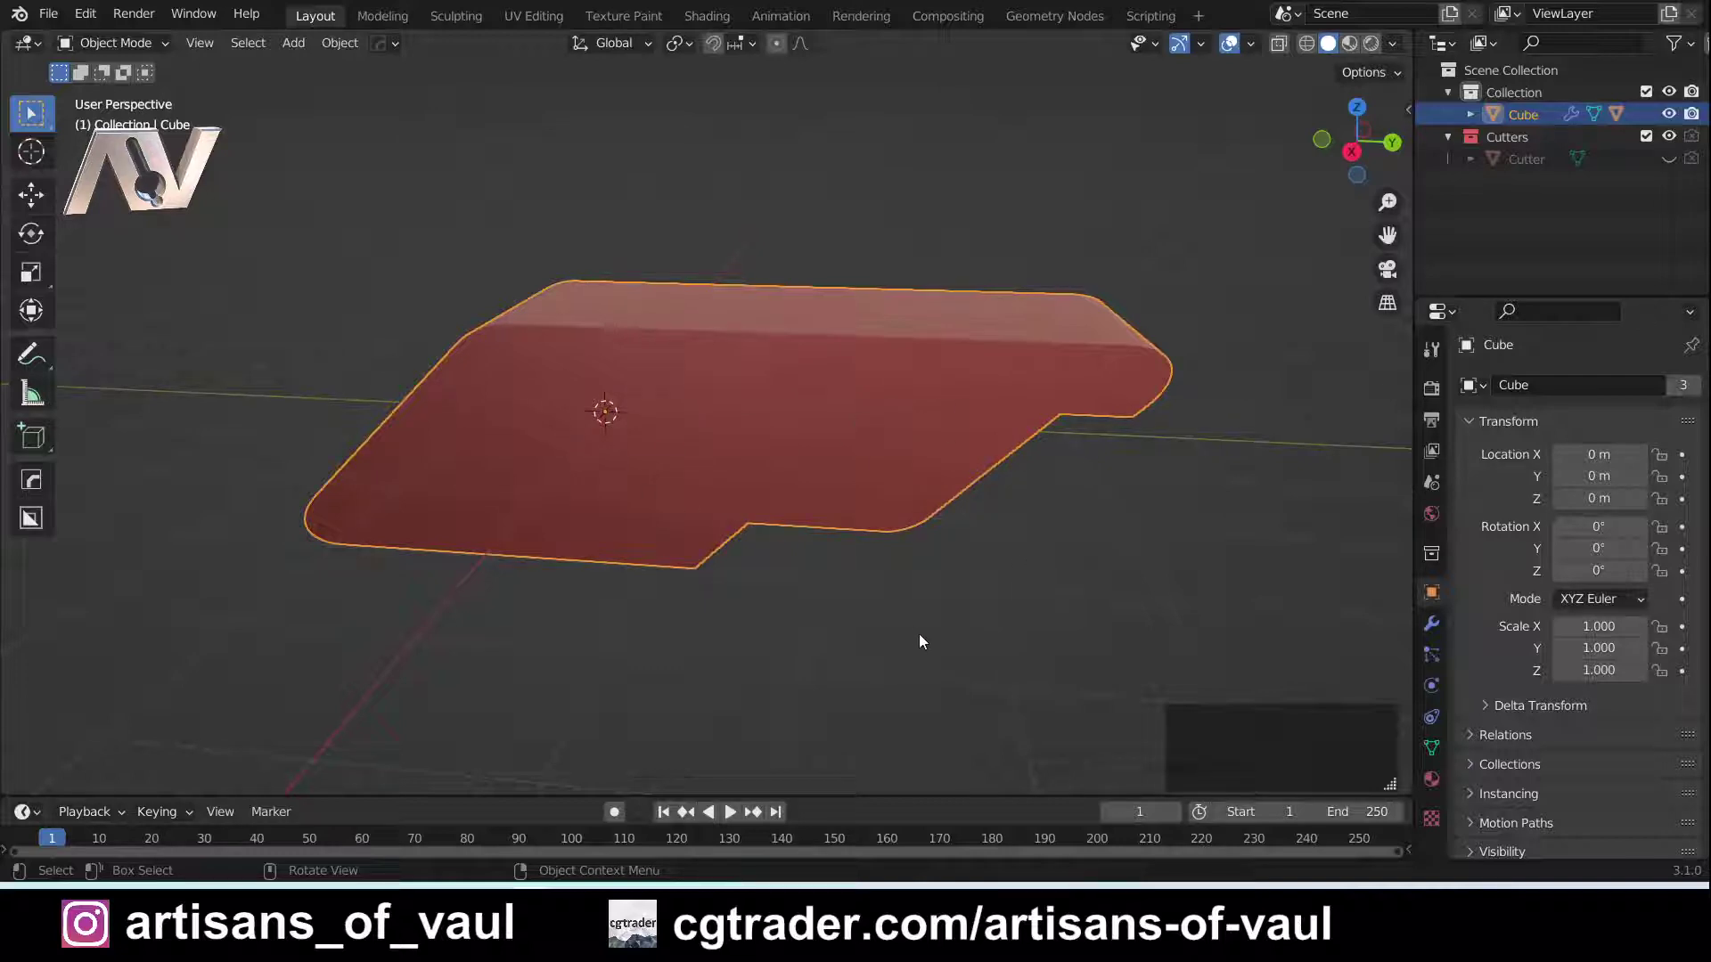
pyautogui.moveTo(917, 614); pyautogui.dragTo(881, 478, button='middle')
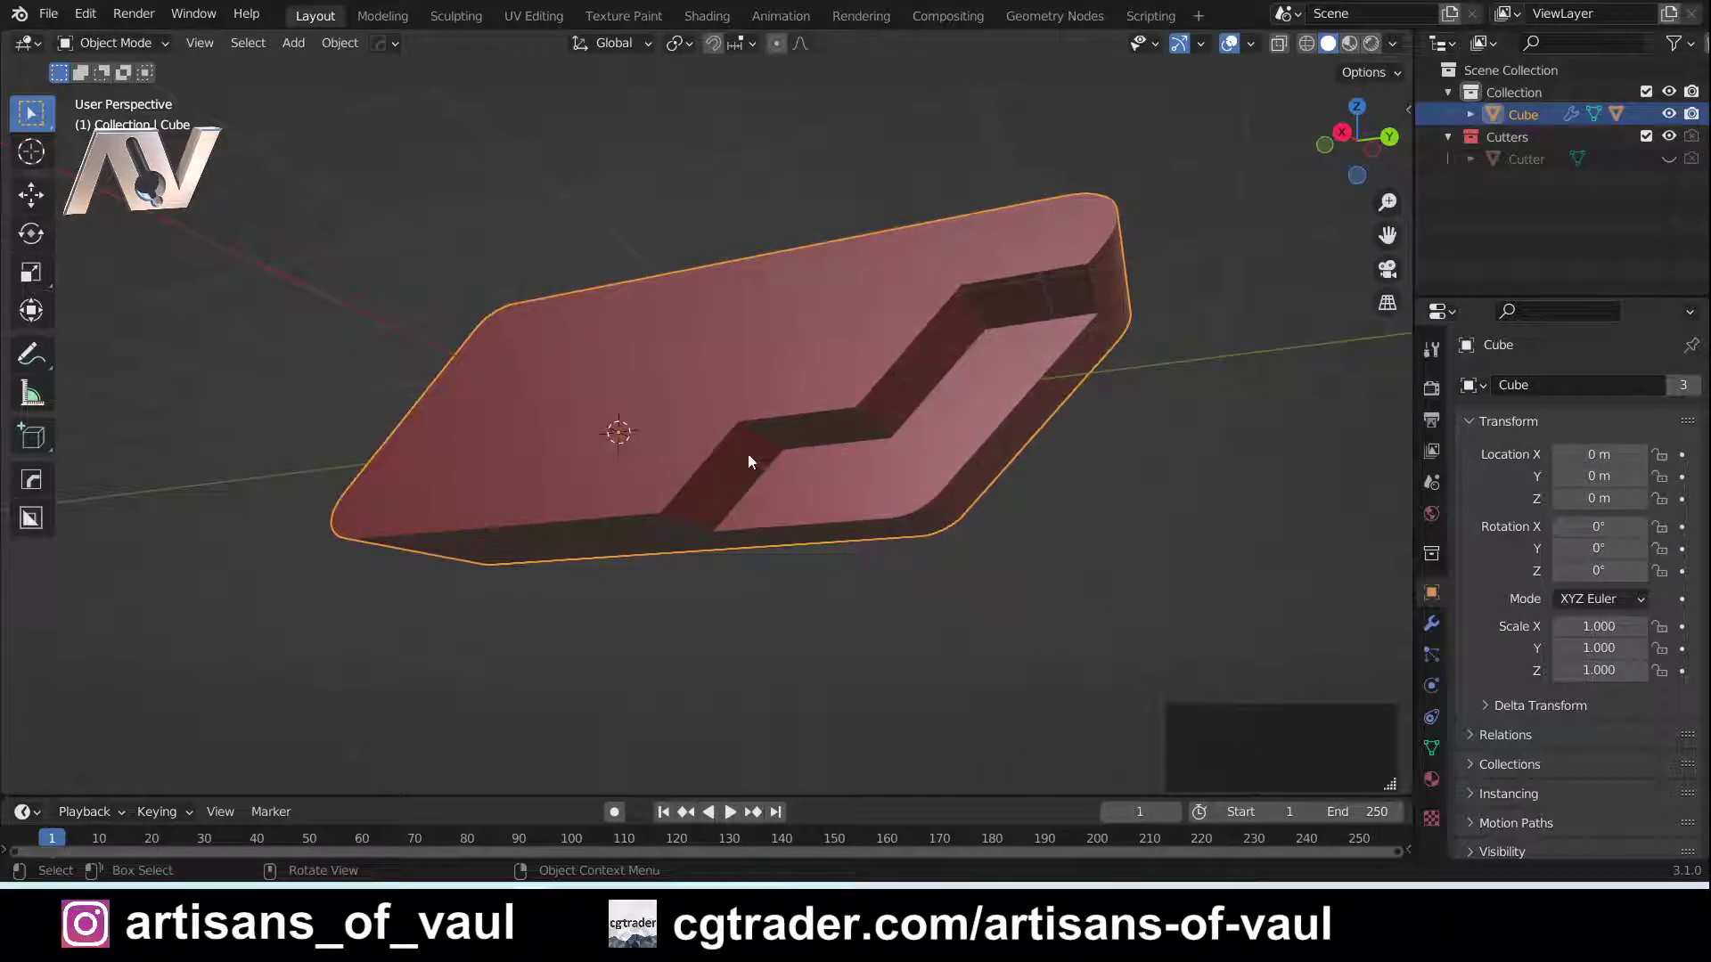
pyautogui.moveTo(952, 314); pyautogui.dragTo(702, 323, button='middle')
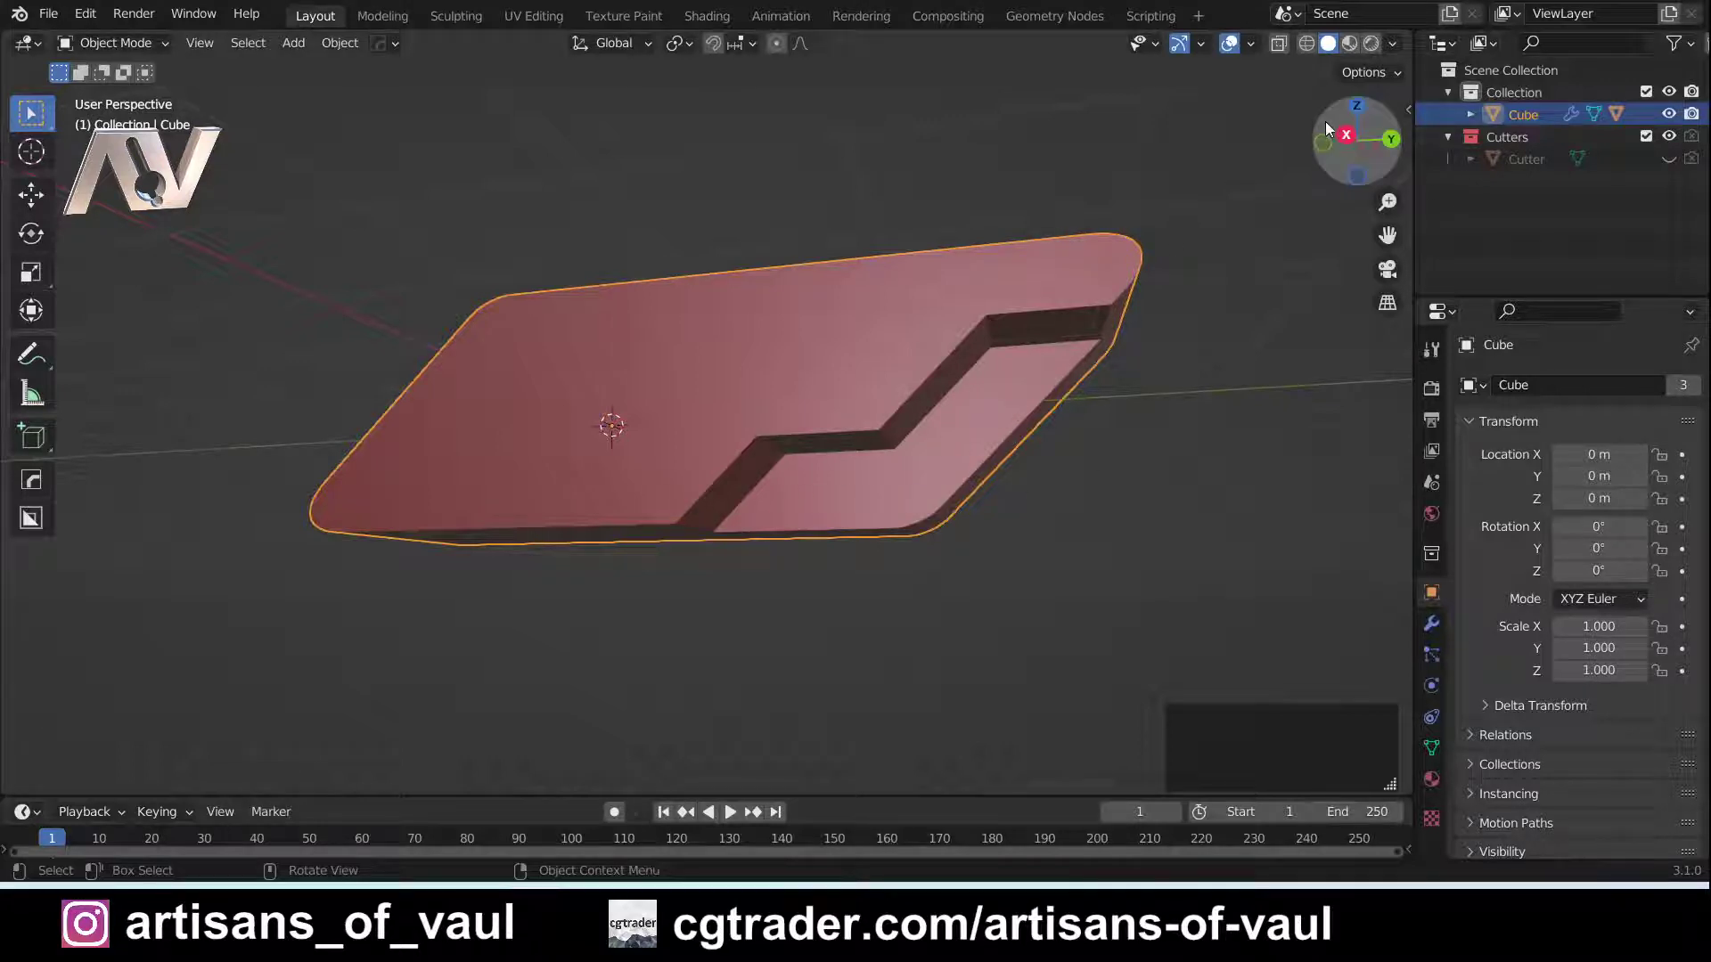
pyautogui.click(1346, 134)
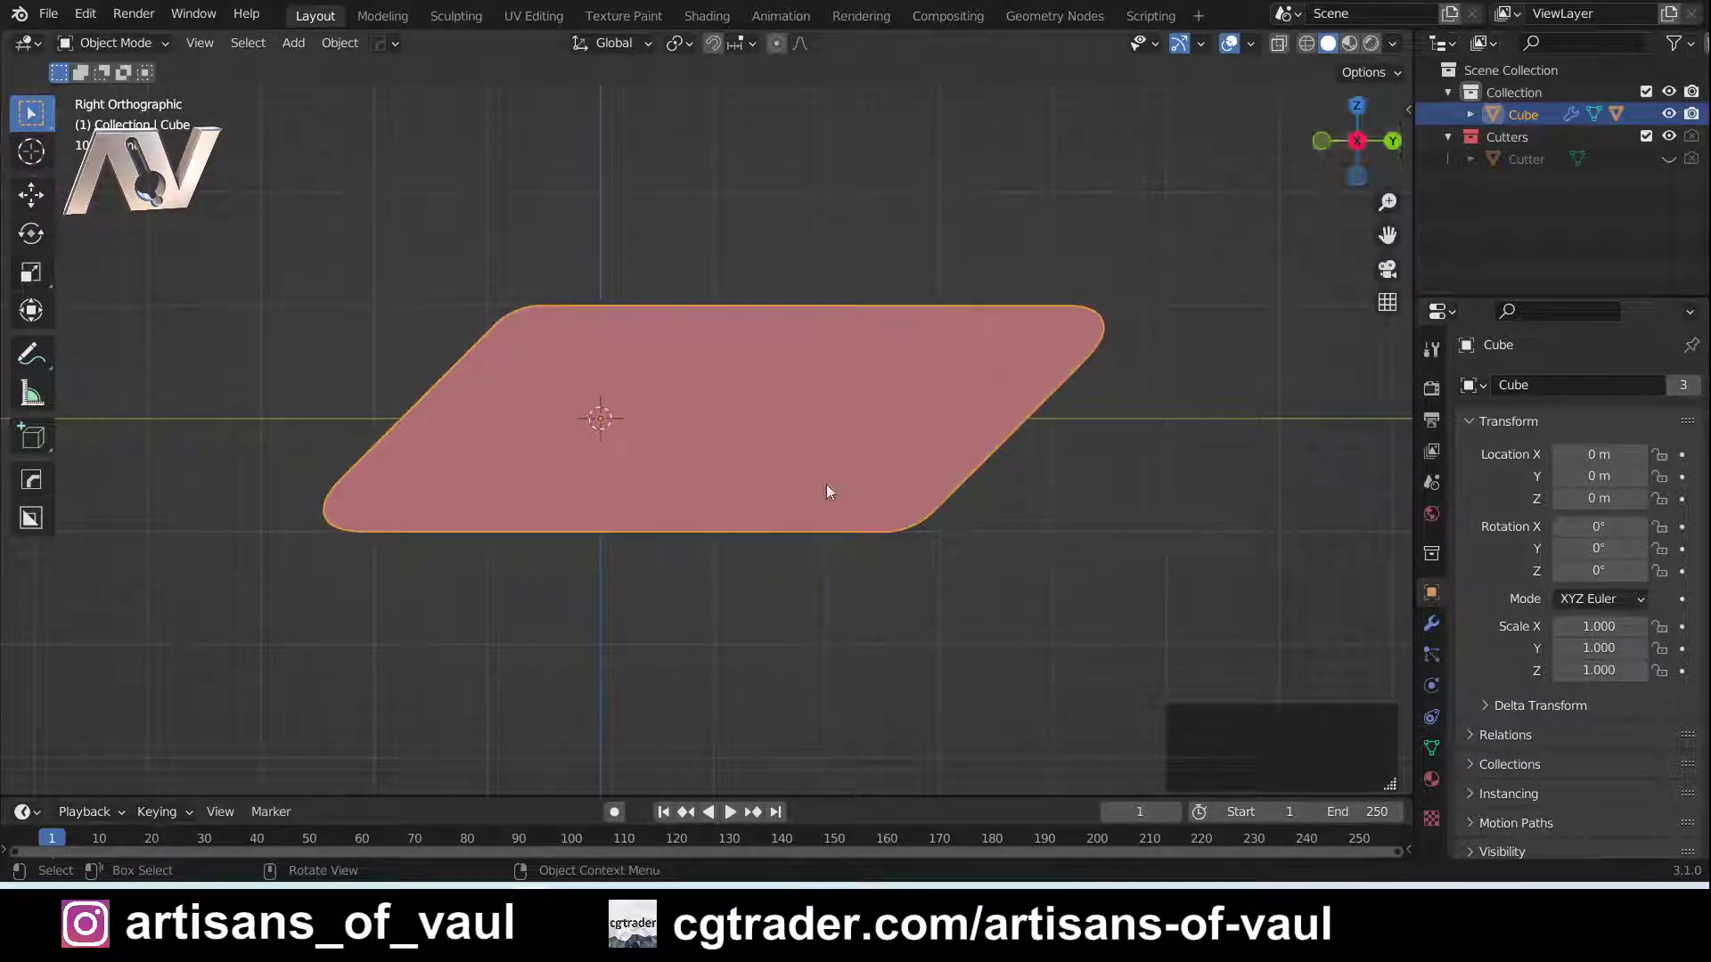
pyautogui.moveTo(719, 527)
pyautogui.mouseDown(button='middle')
pyautogui.moveTo(657, 351)
pyautogui.moveTo(670, 415)
pyautogui.mouseUp(button='middle')
pyautogui.click(1392, 43)
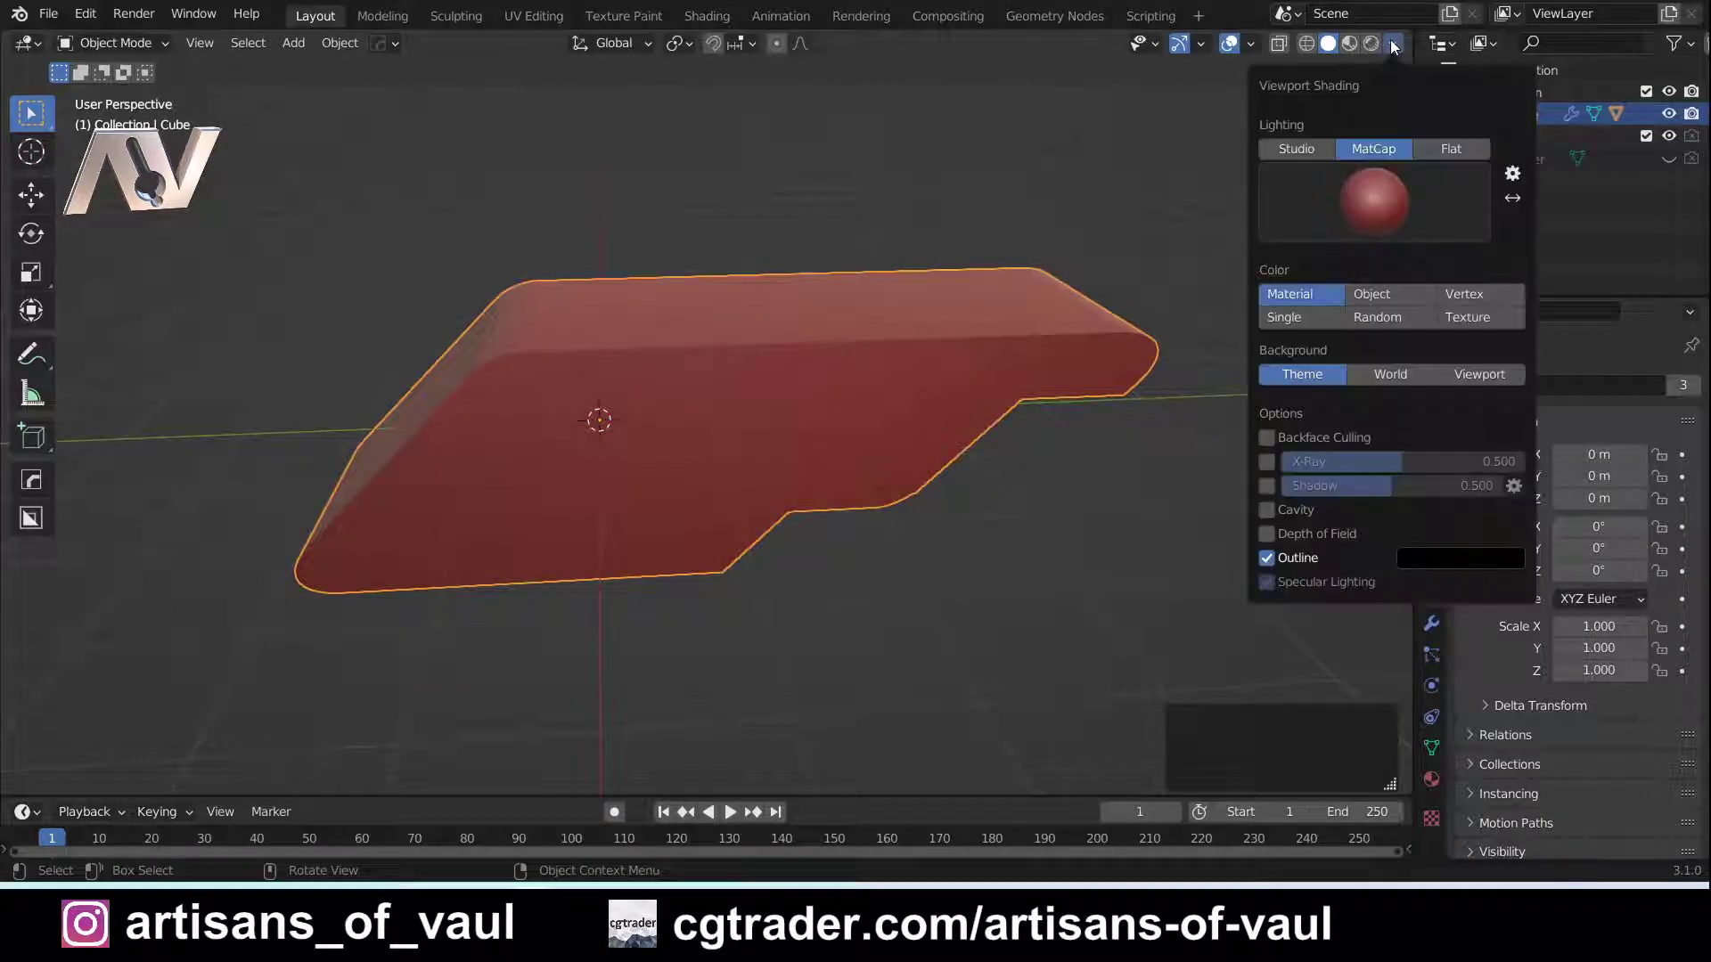
pyautogui.click(1270, 508)
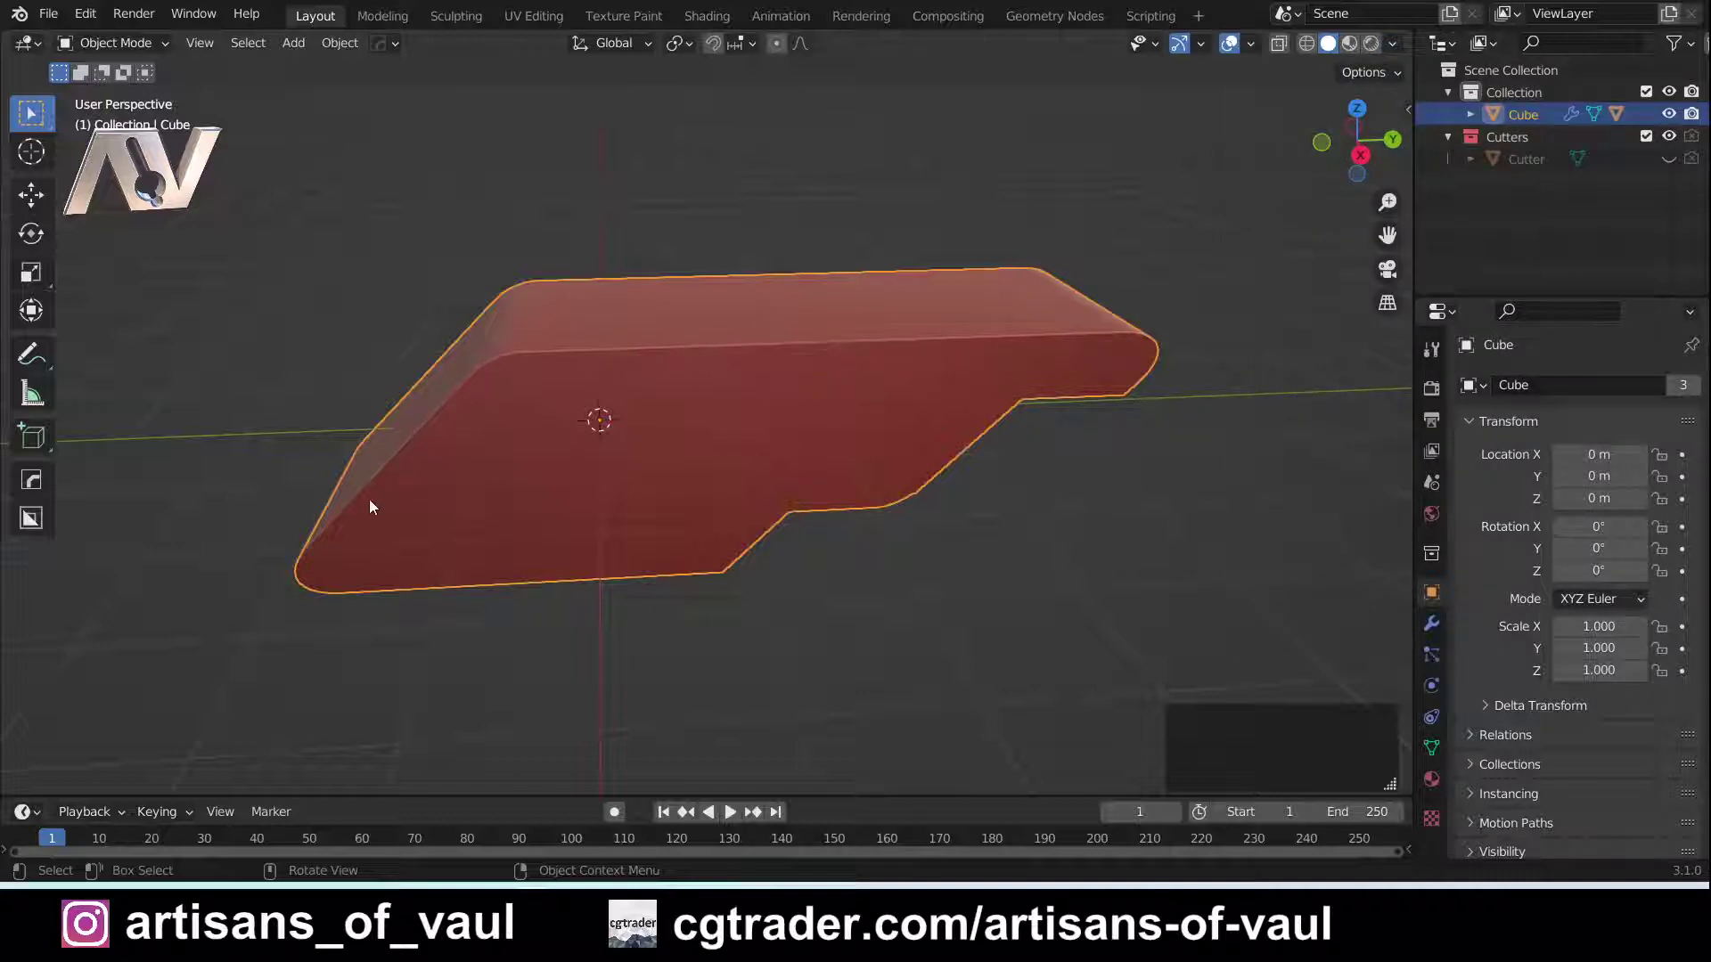
# Set both the Ridge and Valley strengths of the screen-space cavity to 2.000
pyautogui.click(1394, 42)
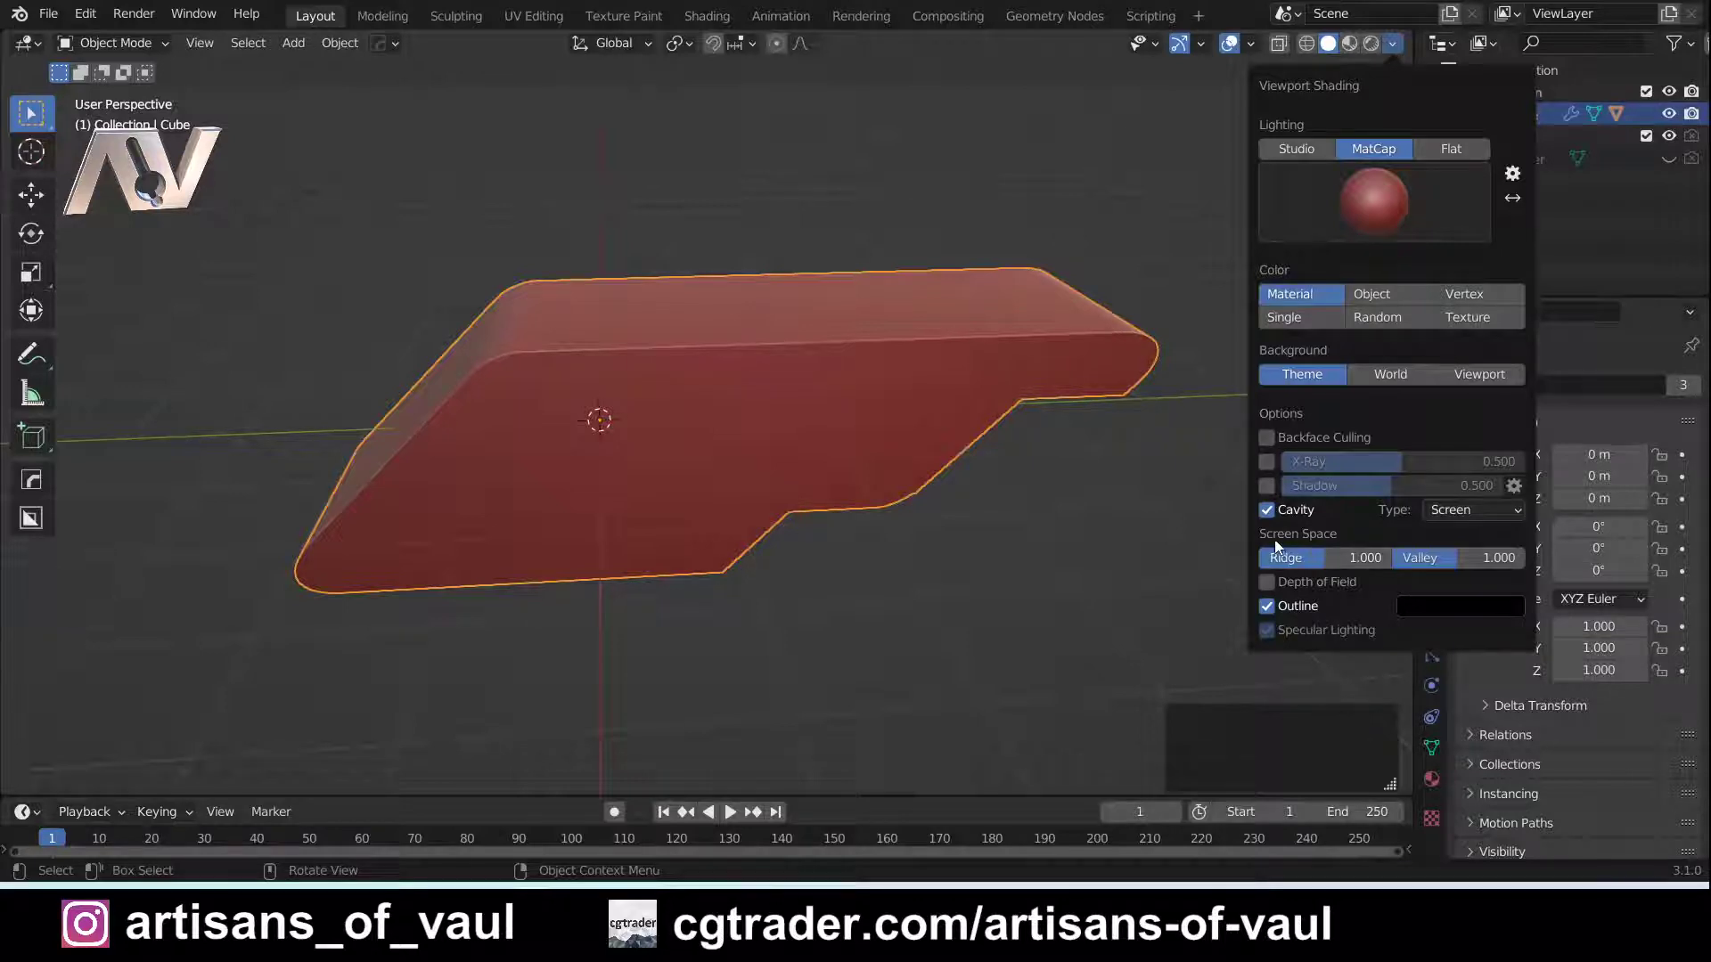
pyautogui.moveTo(1317, 558)
pyautogui.mouseDown()
pyautogui.moveTo(1524, 558)
pyautogui.moveTo(1466, 558)
pyautogui.mouseUp()
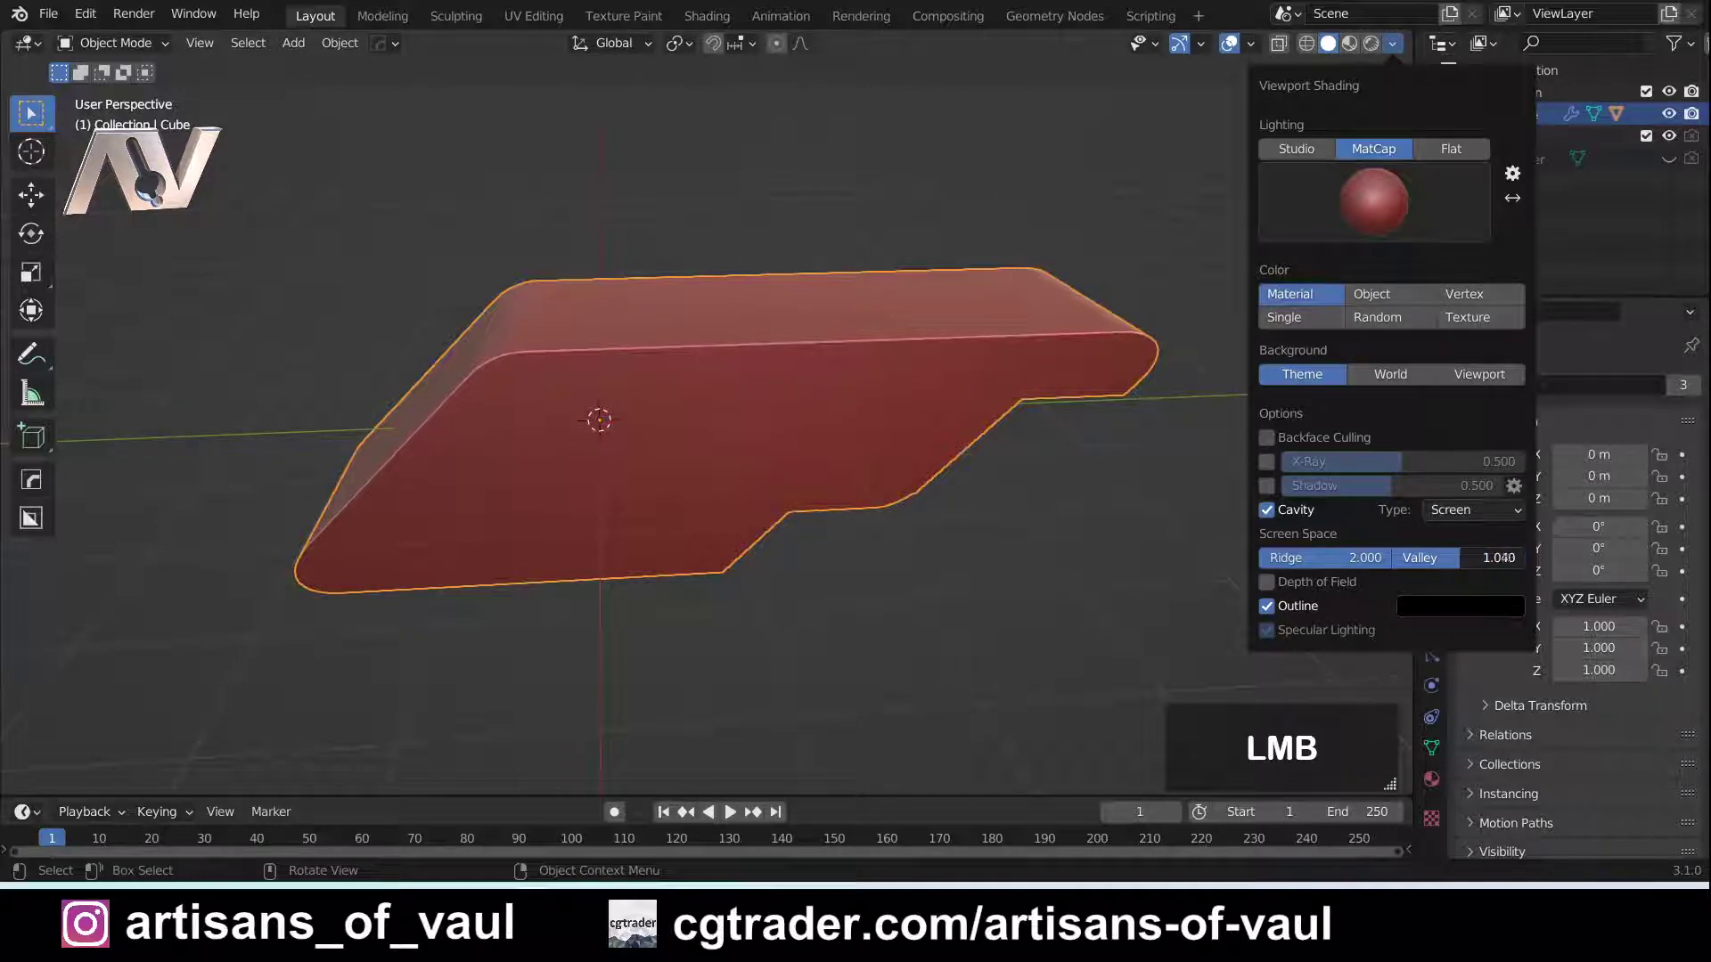
pyautogui.moveTo(927, 440)
pyautogui.mouseDown(button='middle')
pyautogui.moveTo(850, 351)
pyautogui.moveTo(953, 313)
pyautogui.mouseUp(button='middle')
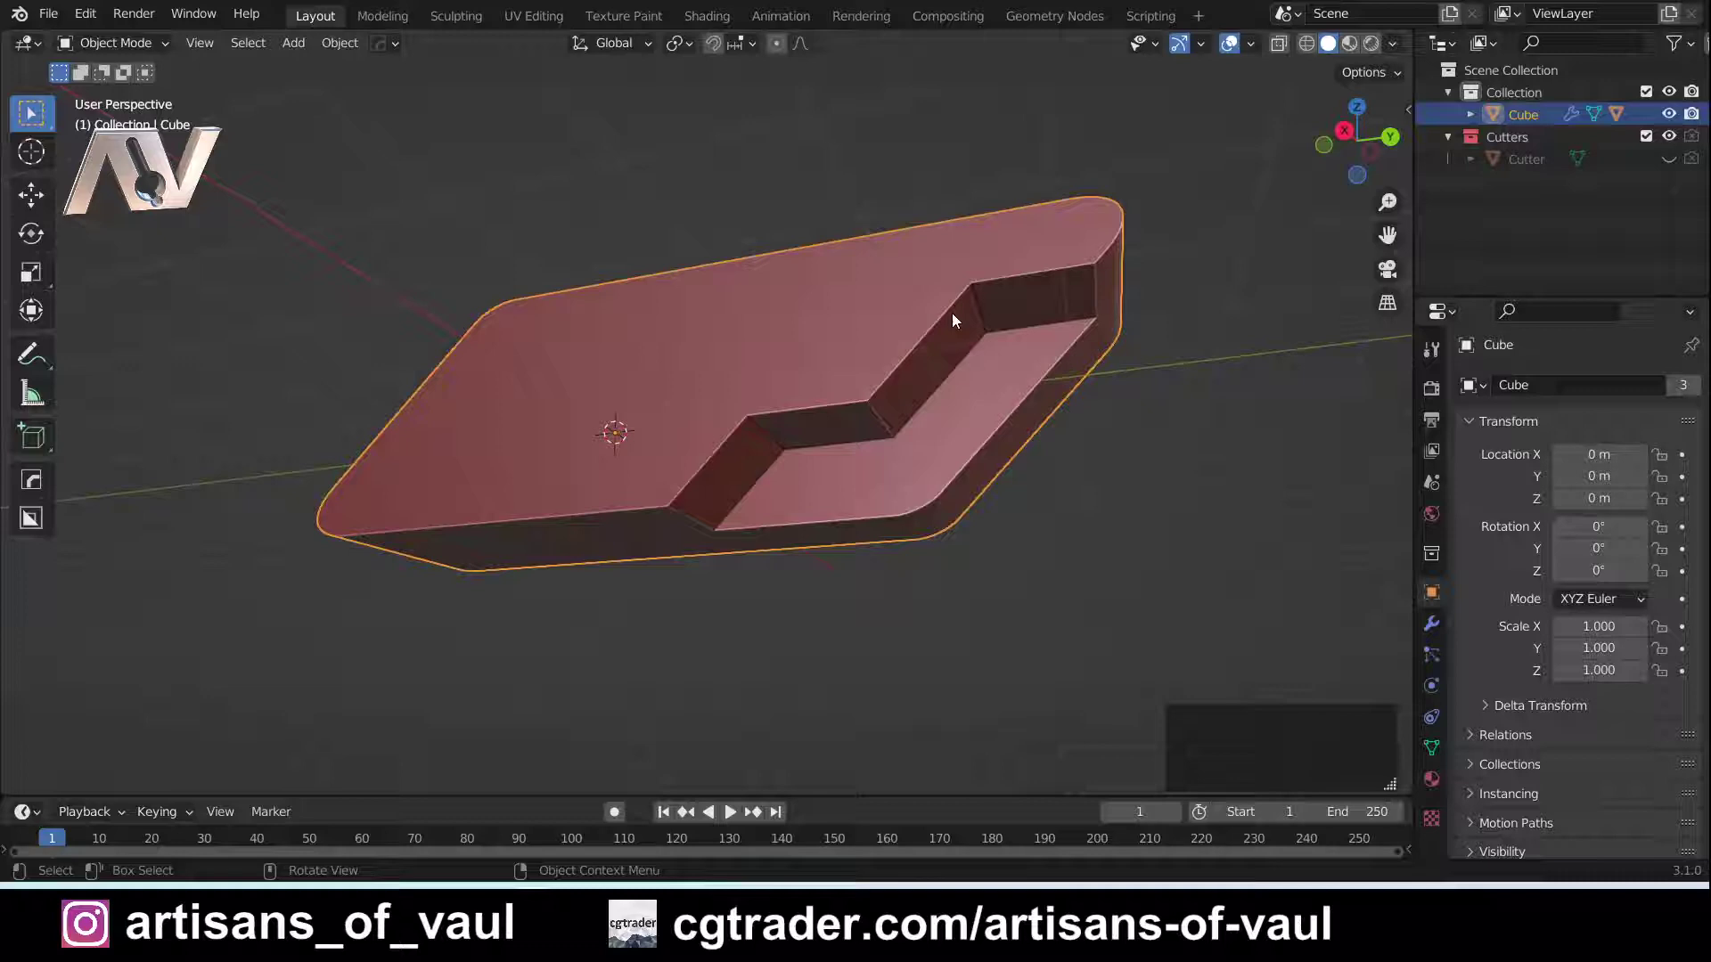
pyautogui.click(1393, 43)
pyautogui.moveTo(1450, 561); pyautogui.dragTo(1444, 561)
# Enable Shadow in the viewport shading while viewing the recess in the right orthographic view
pyautogui.moveTo(622, 314); pyautogui.dragTo(680, 416, button='middle')
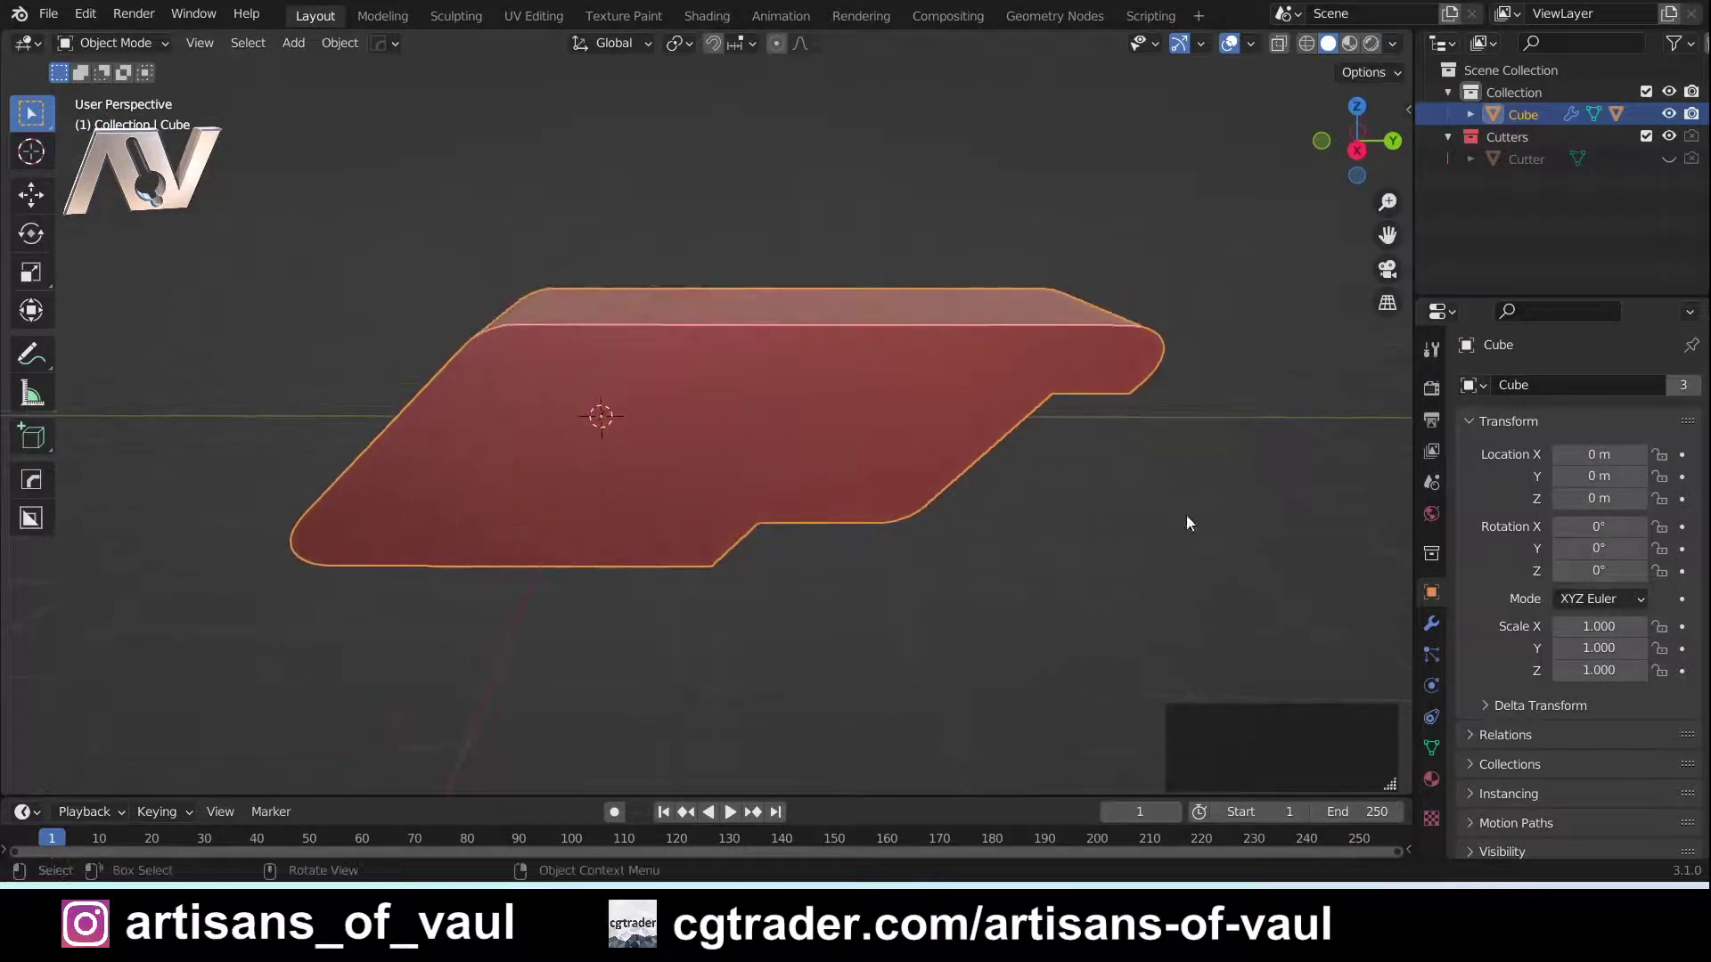
pyautogui.click(1357, 149)
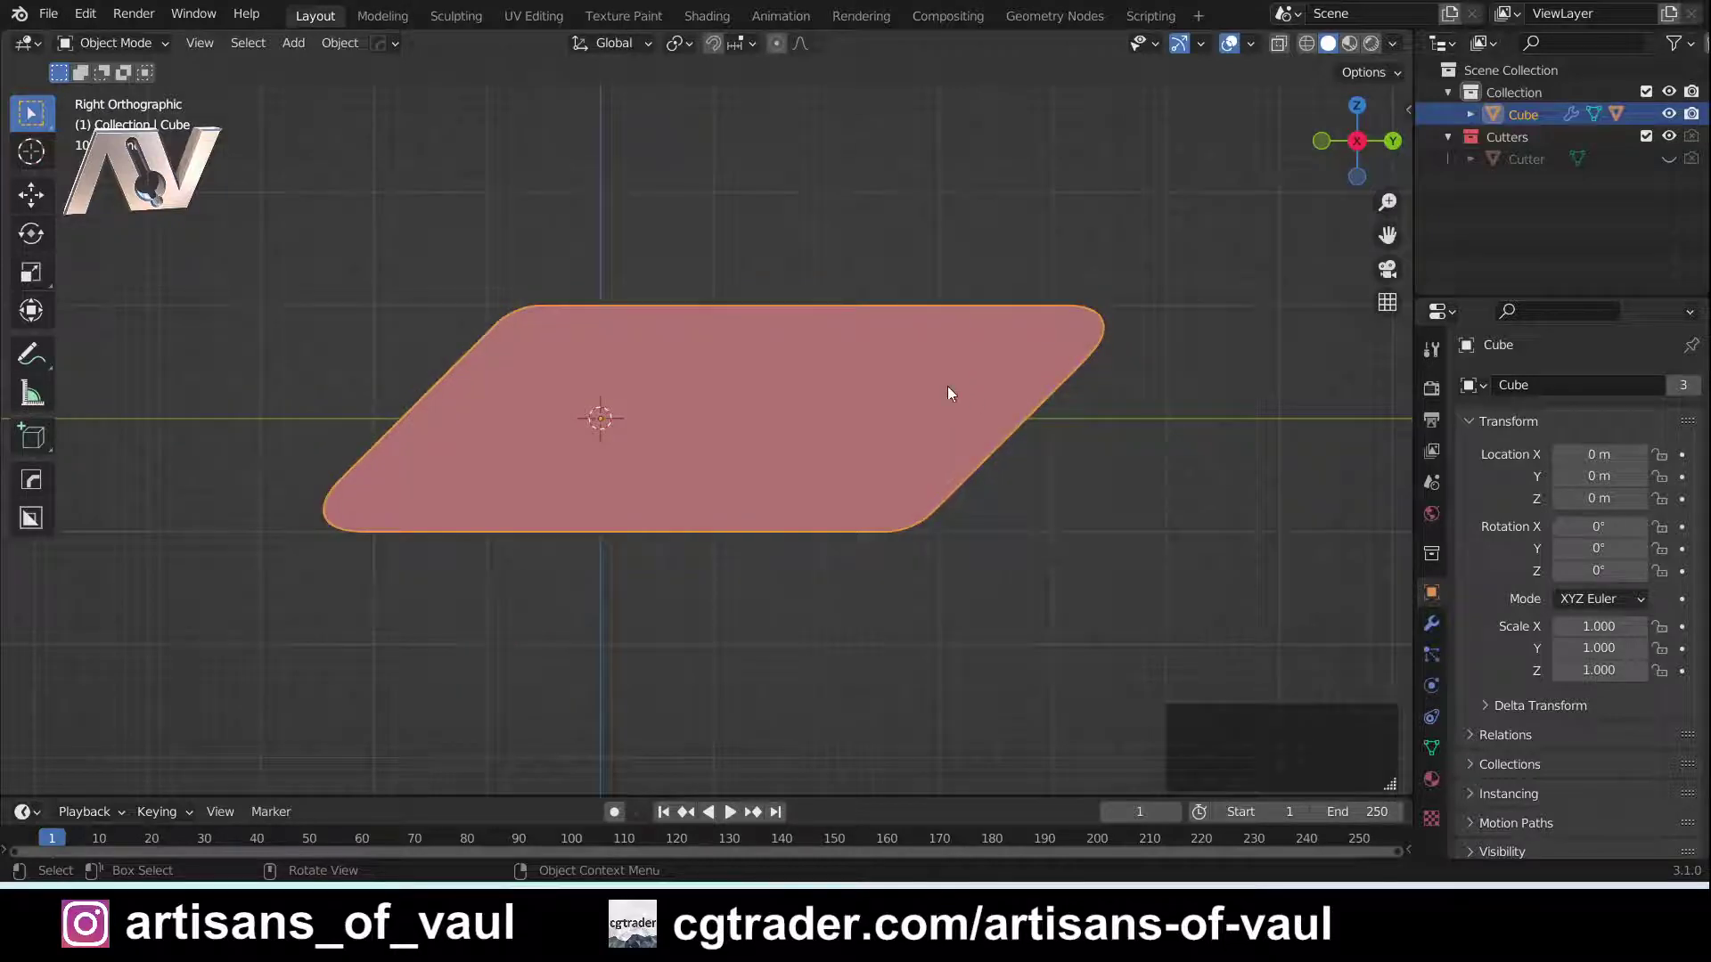
pyautogui.click(1393, 44)
pyautogui.click(1266, 486)
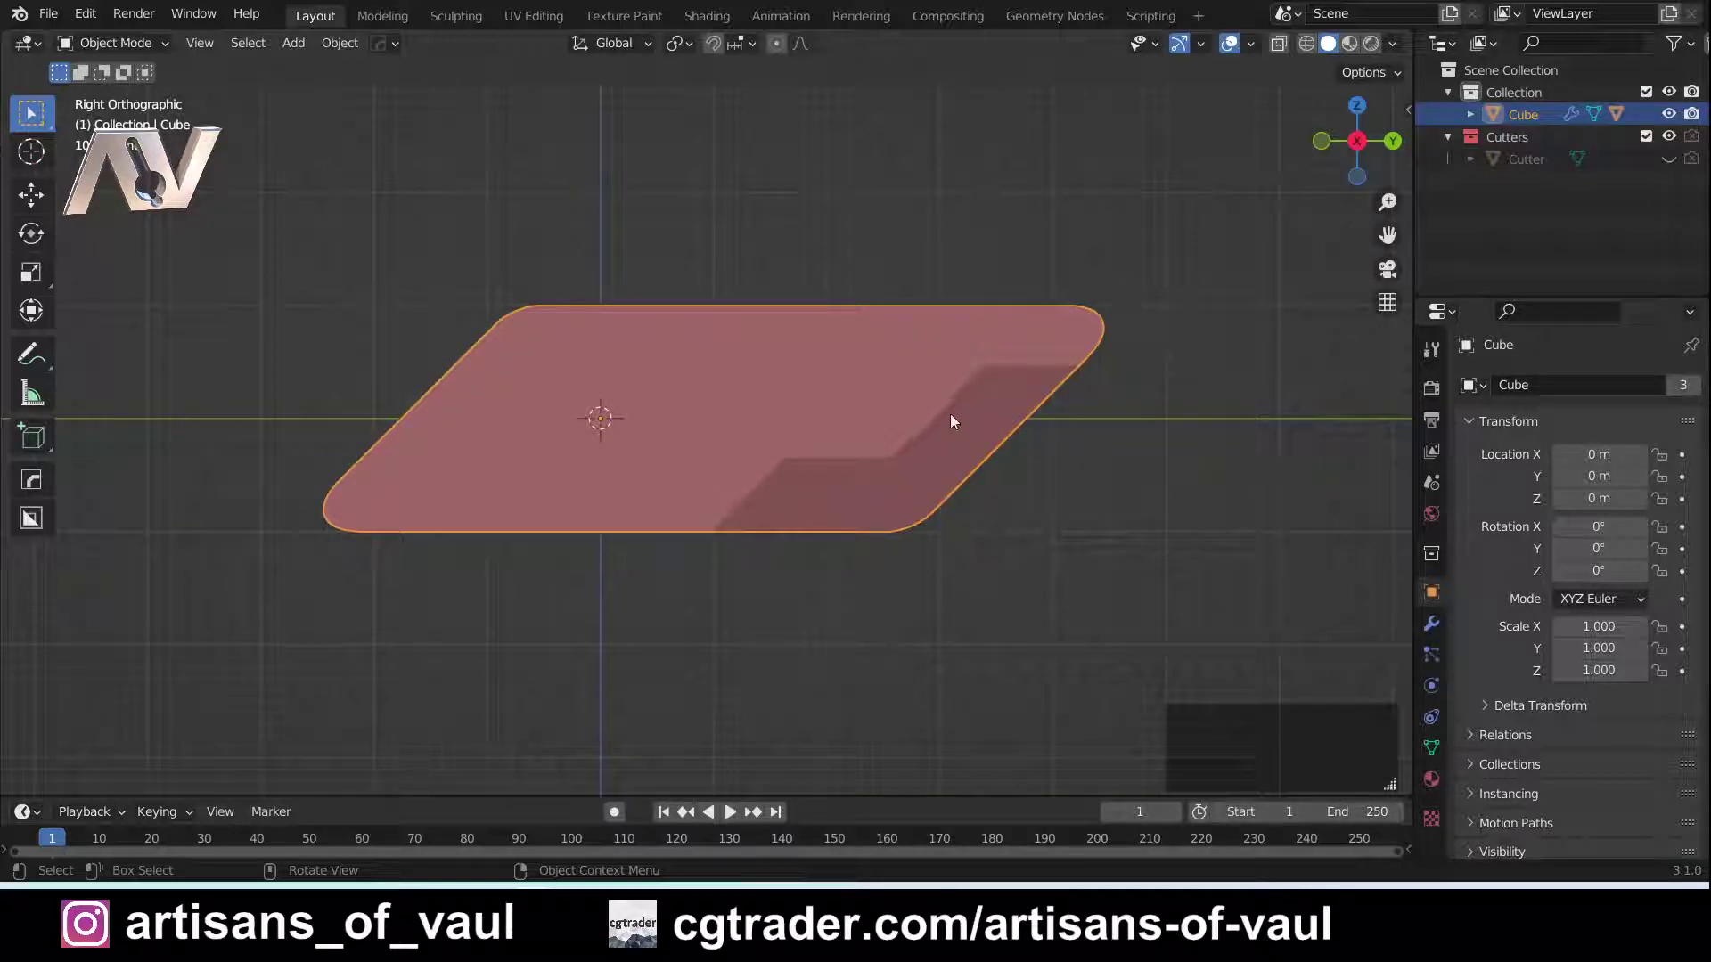
# Toggle the viewport Shadow option off and on to compare the block in perspective with and without it
pyautogui.moveTo(650, 299)
pyautogui.mouseDown(button='middle')
pyautogui.moveTo(652, 354)
pyautogui.moveTo(678, 361)
pyautogui.mouseUp(button='middle')
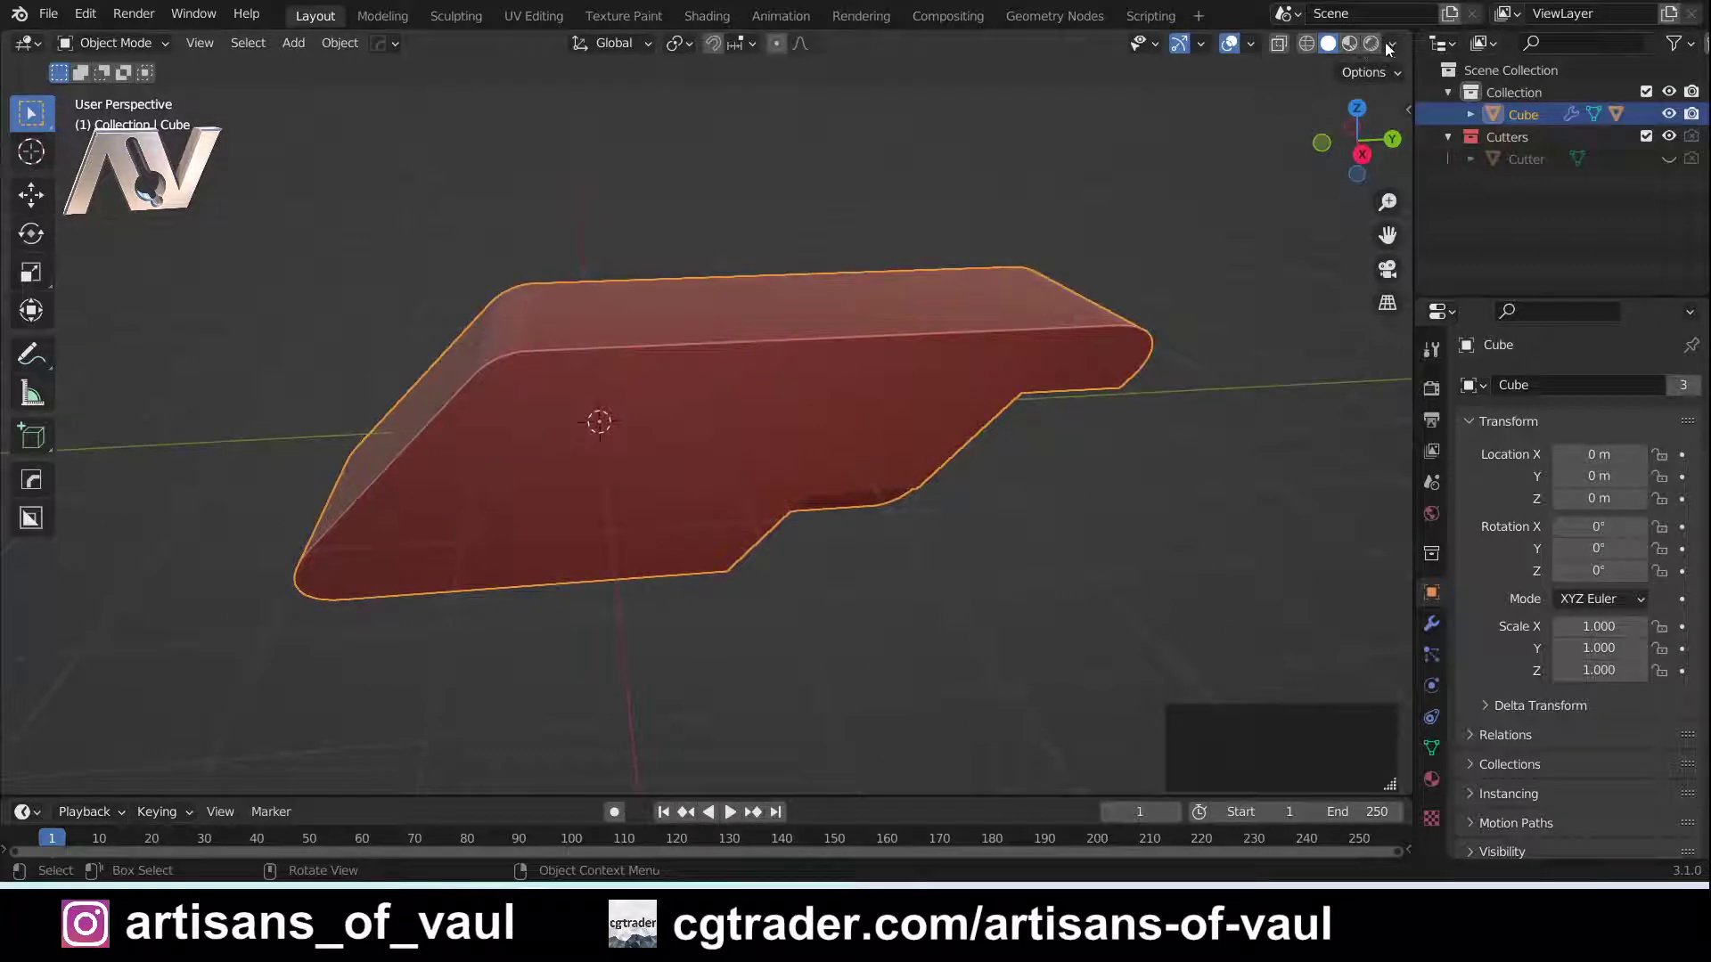
pyautogui.click(1393, 45)
pyautogui.click(1267, 486)
pyautogui.click(1266, 486)
pyautogui.click(1266, 486)
pyautogui.click(1266, 485)
# Turn off Shadow in the viewport shading while viewing the block in perspective
pyautogui.moveTo(802, 437)
pyautogui.mouseDown(button='middle')
pyautogui.moveTo(762, 456)
pyautogui.moveTo(790, 510)
pyautogui.mouseUp(button='middle')
pyautogui.moveTo(682, 408); pyautogui.dragTo(730, 392, button='middle')
pyautogui.click(1399, 44)
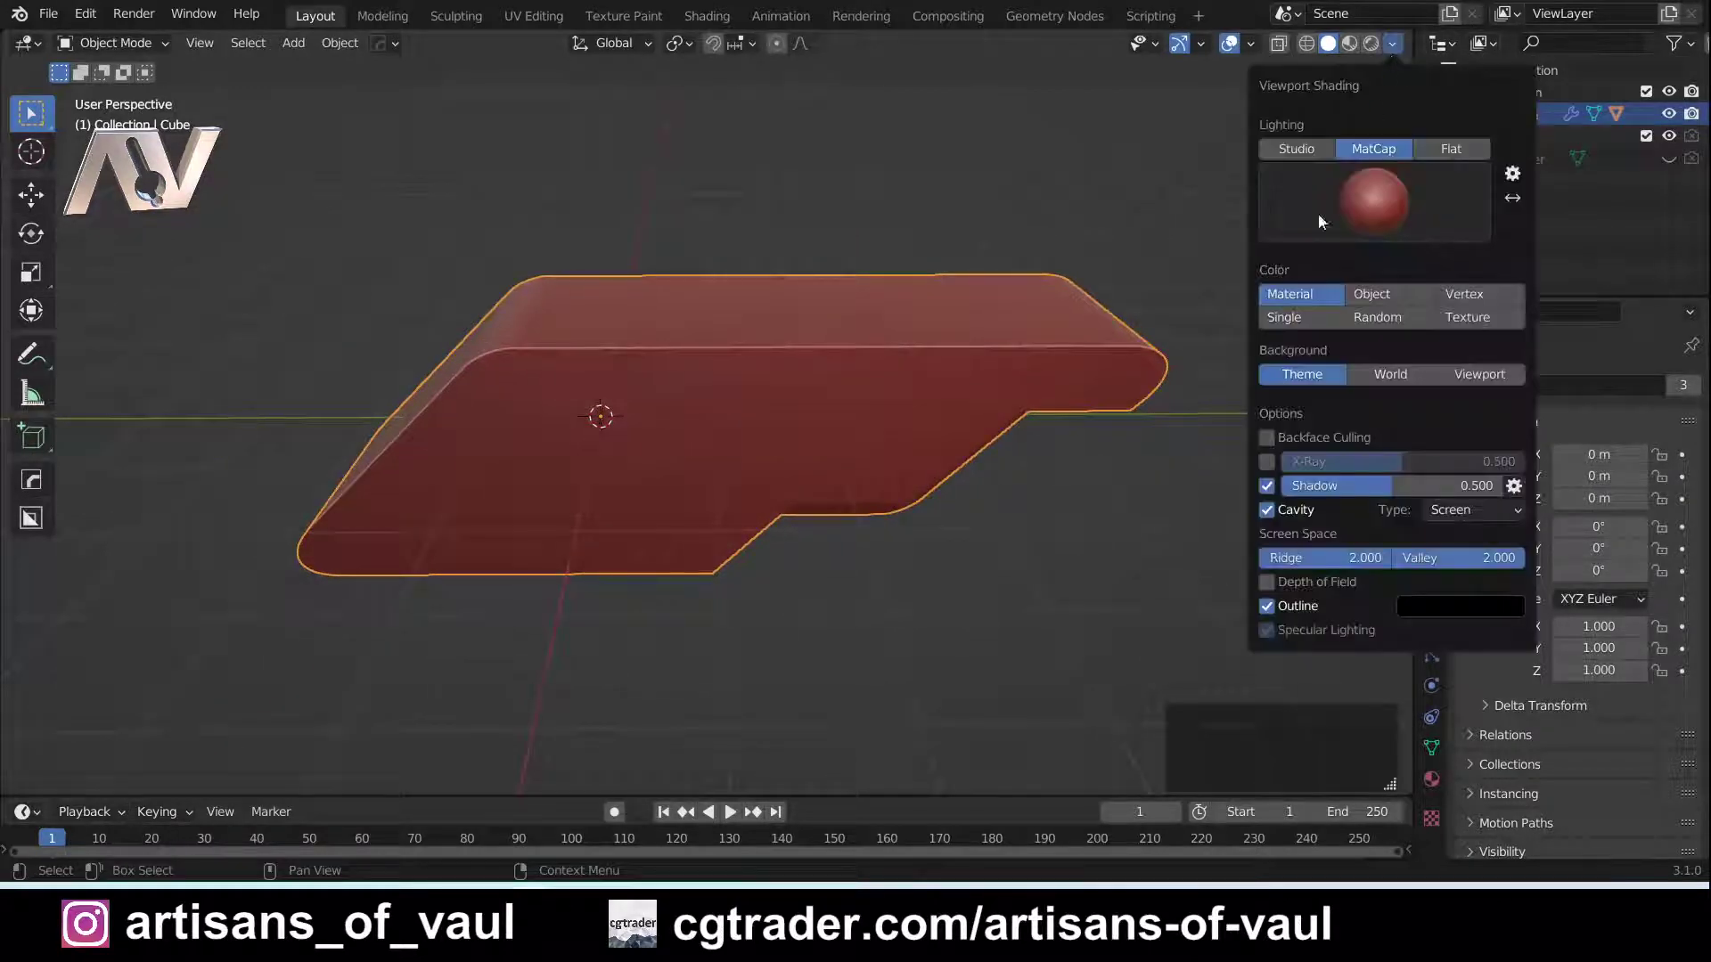
pyautogui.click(1266, 486)
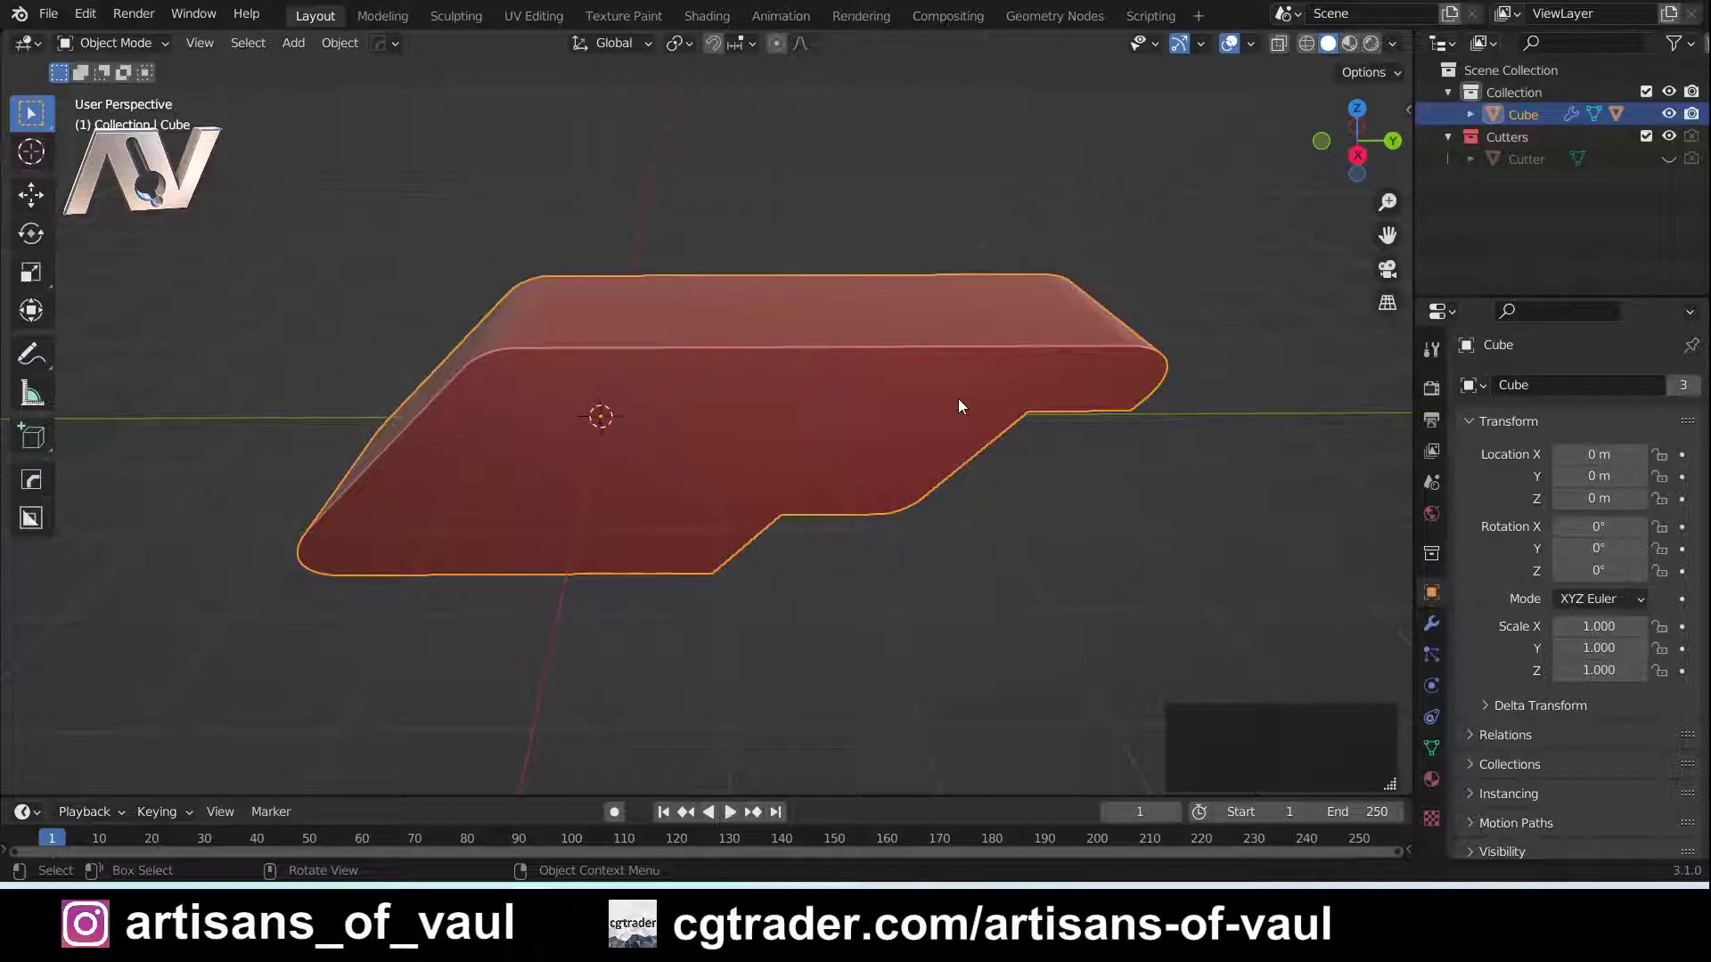
# Set the Cavity type to Both and check the recess in right orthographic and perspective views
pyautogui.click(1359, 155)
pyautogui.click(1393, 43)
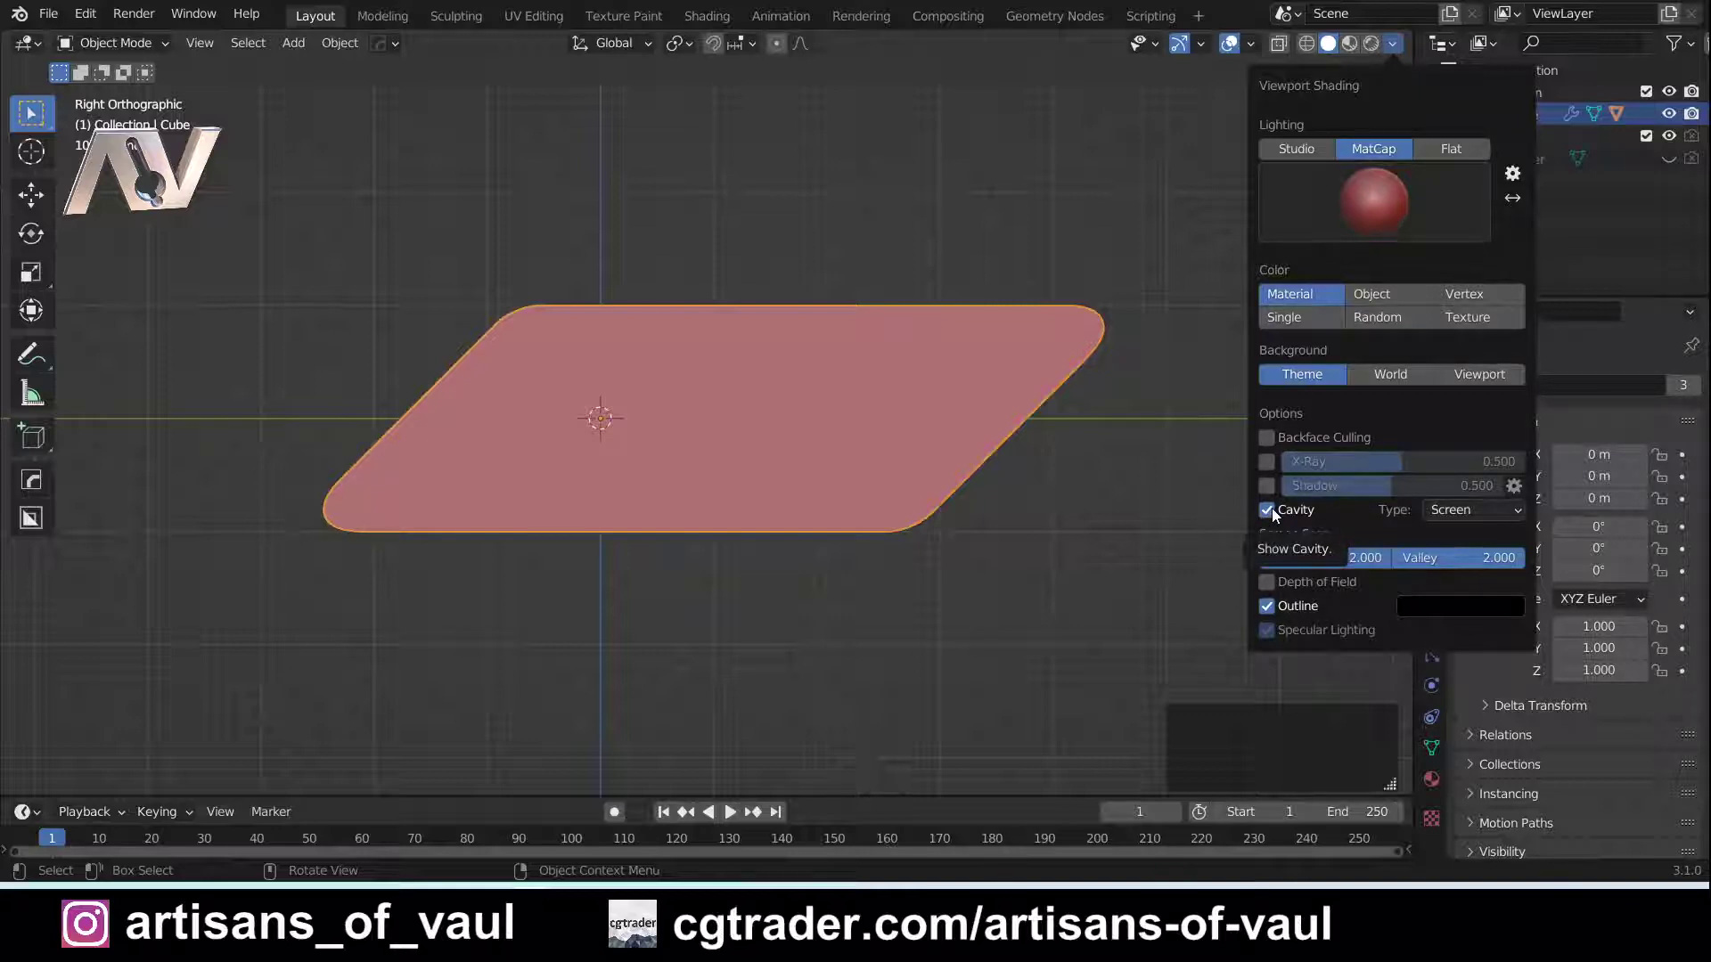
pyautogui.click(1490, 510)
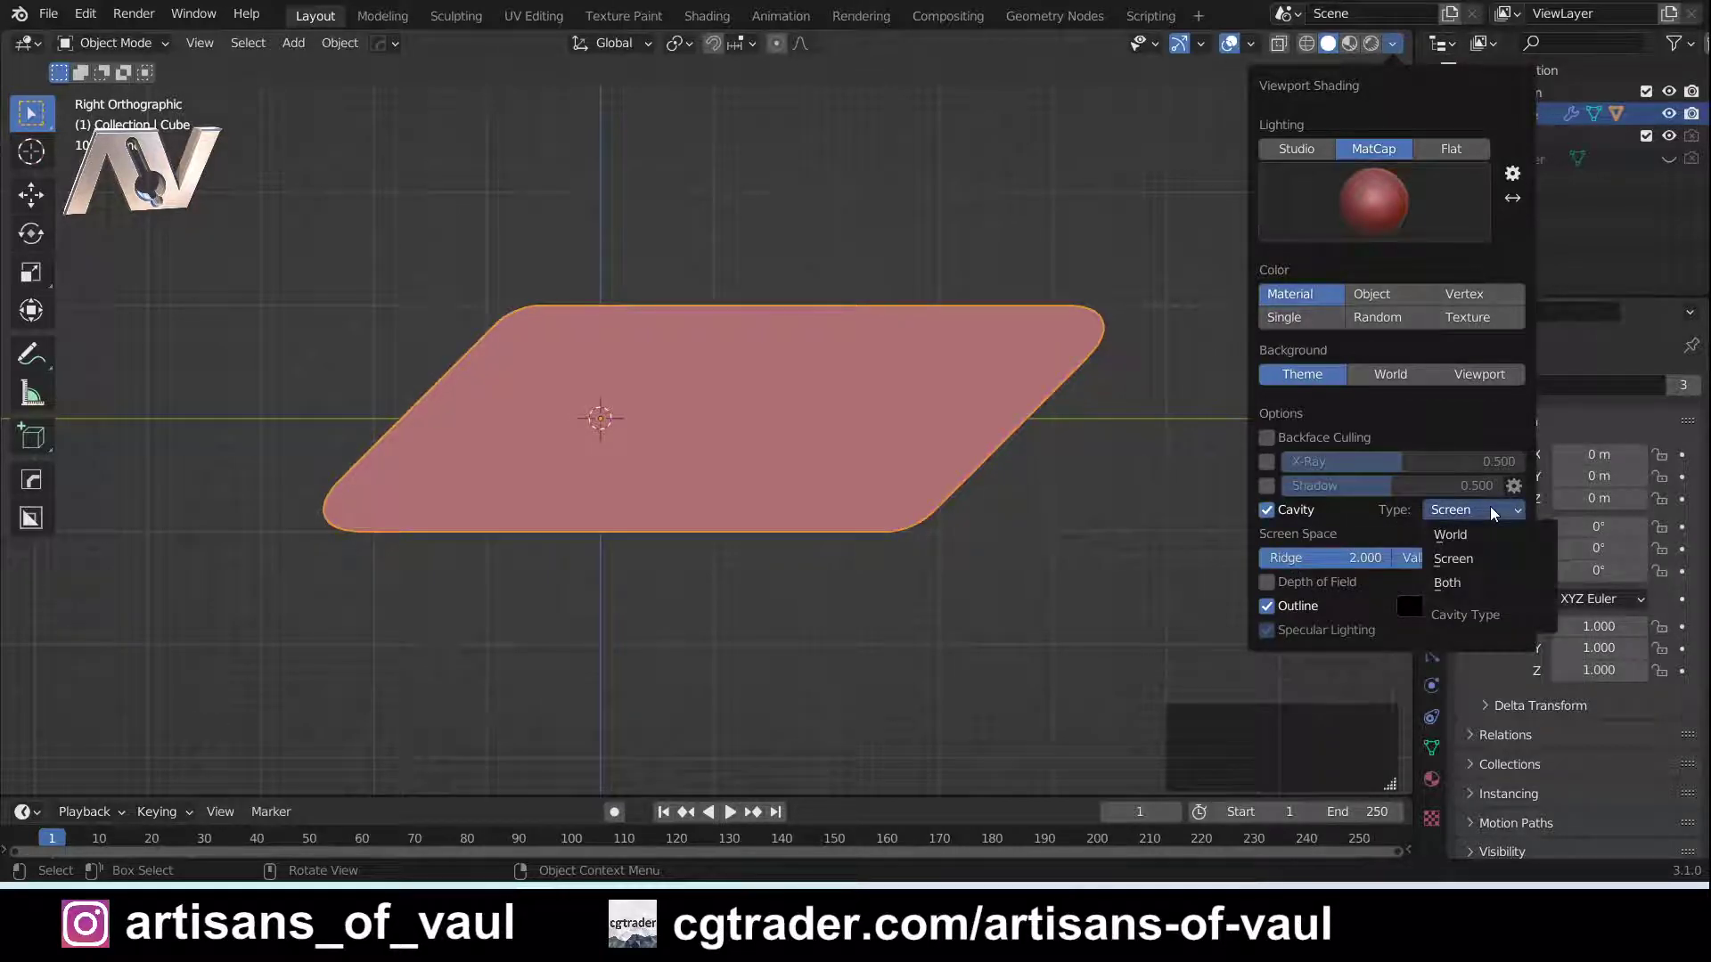
pyautogui.click(1467, 582)
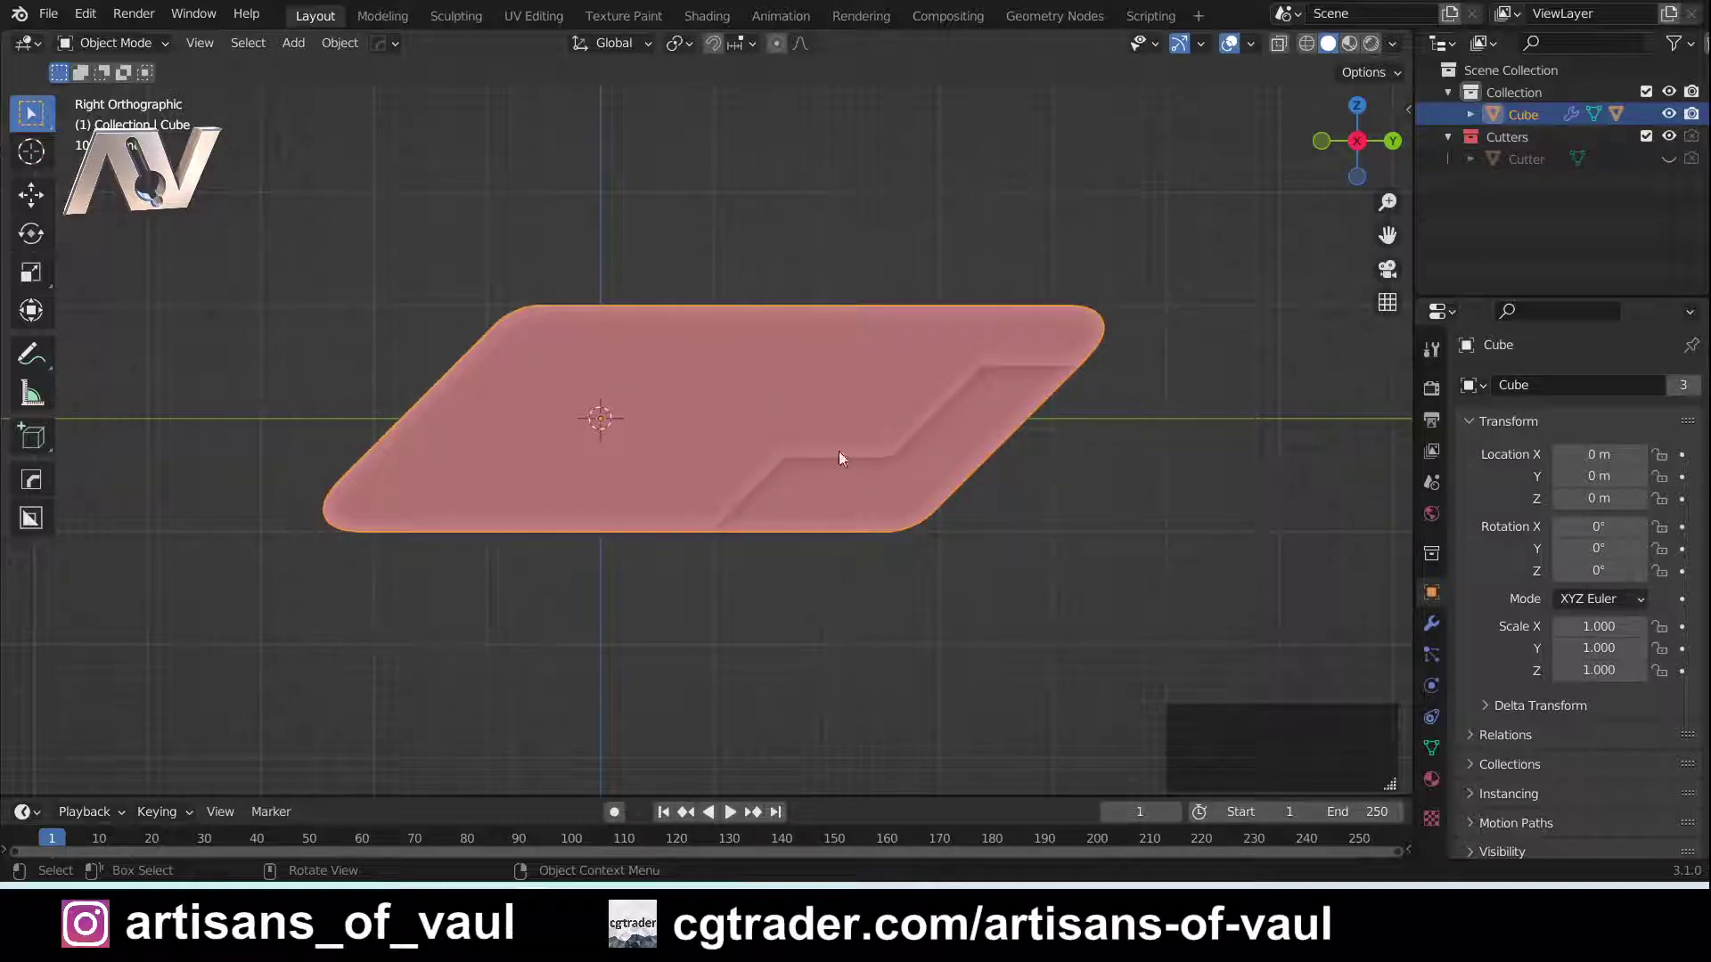
pyautogui.moveTo(826, 445); pyautogui.dragTo(800, 492, button='middle')
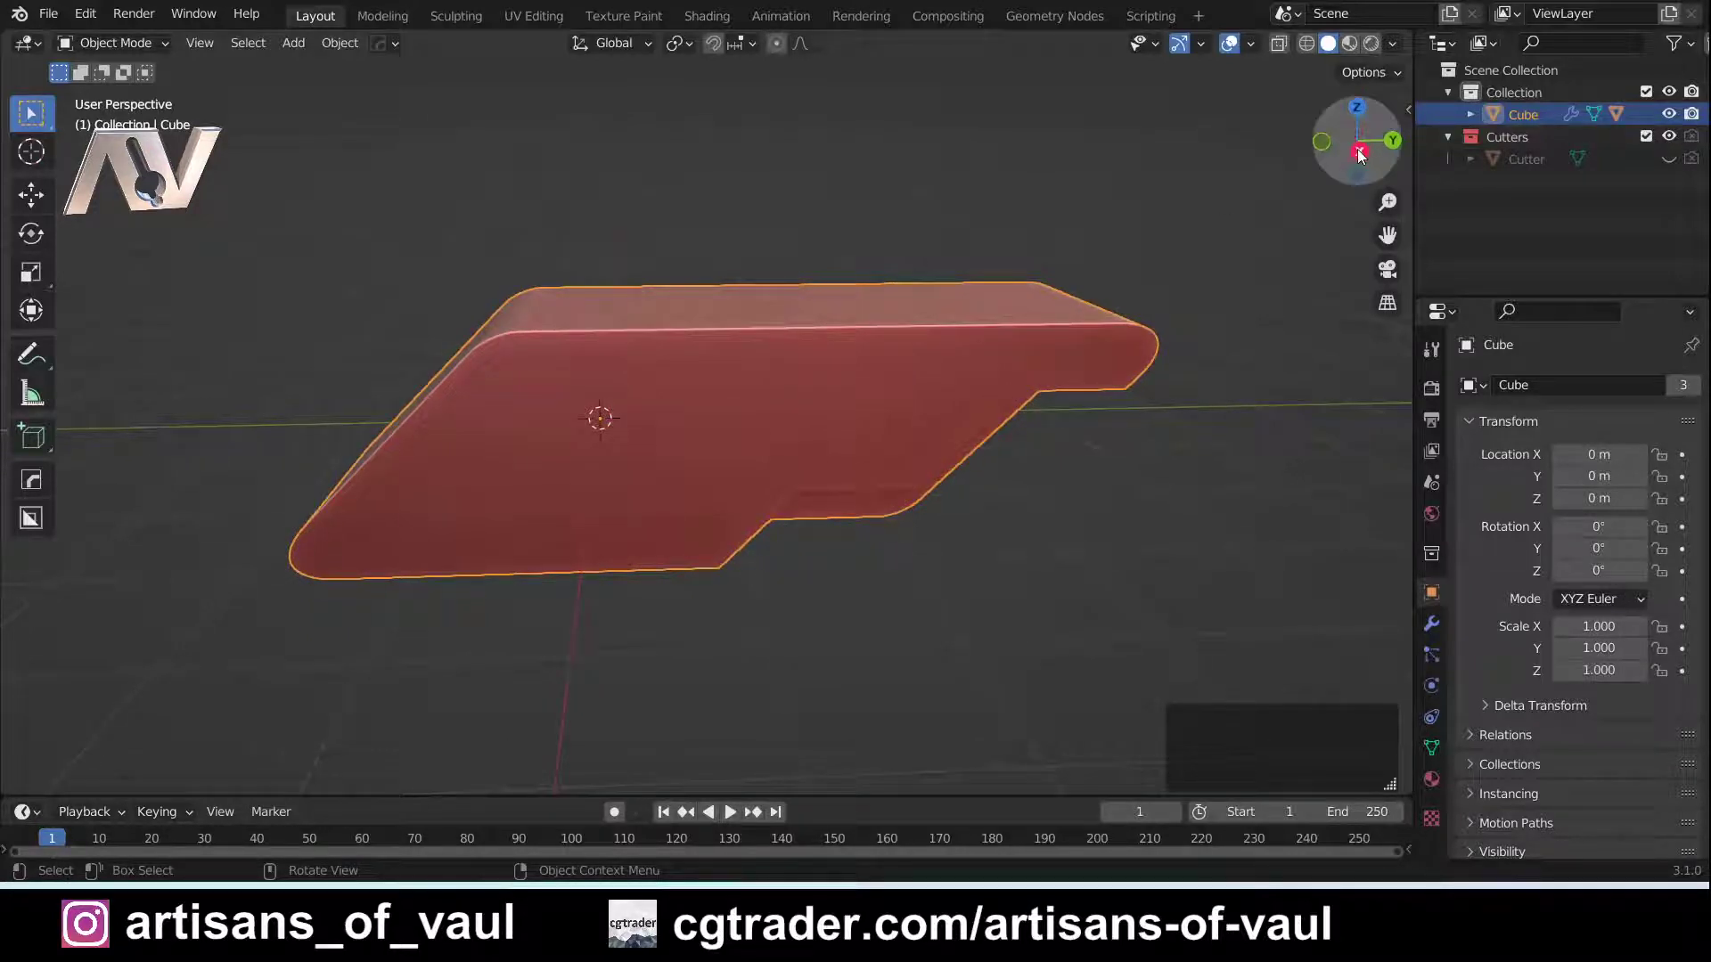
pyautogui.press('KP_3')
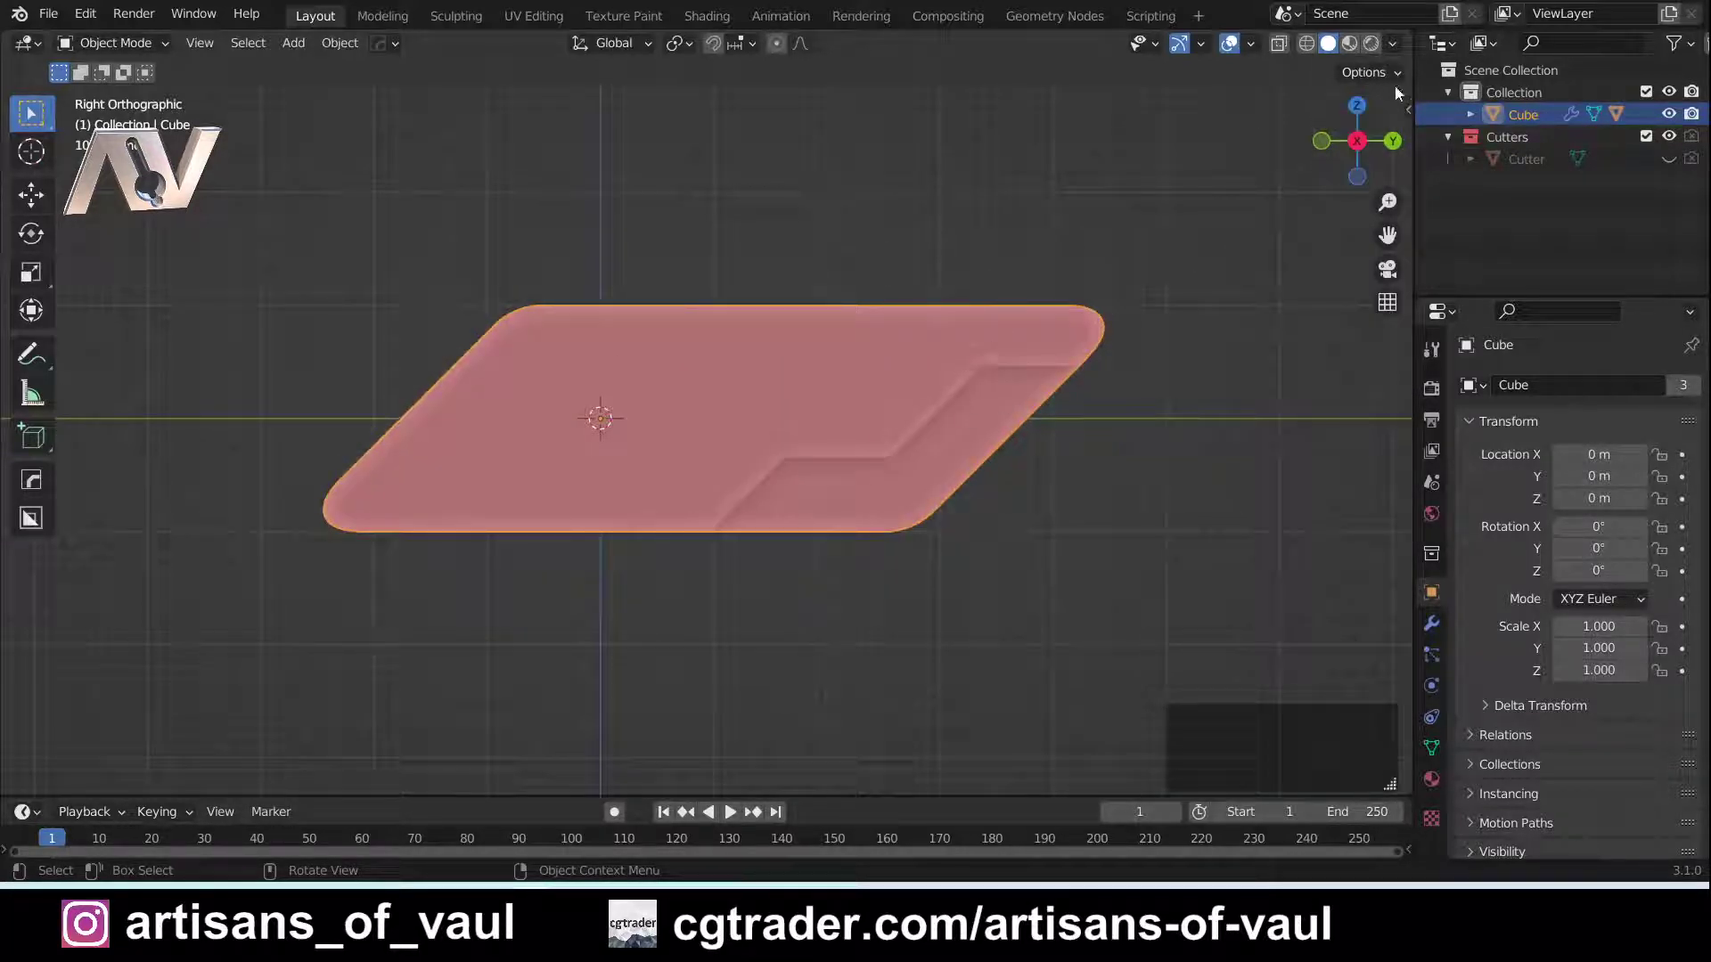
# Switch the Cavity type to Screen and back to Both to compare the block's edges in perspective and right orthographic views
pyautogui.click(1400, 46)
pyautogui.click(1392, 42)
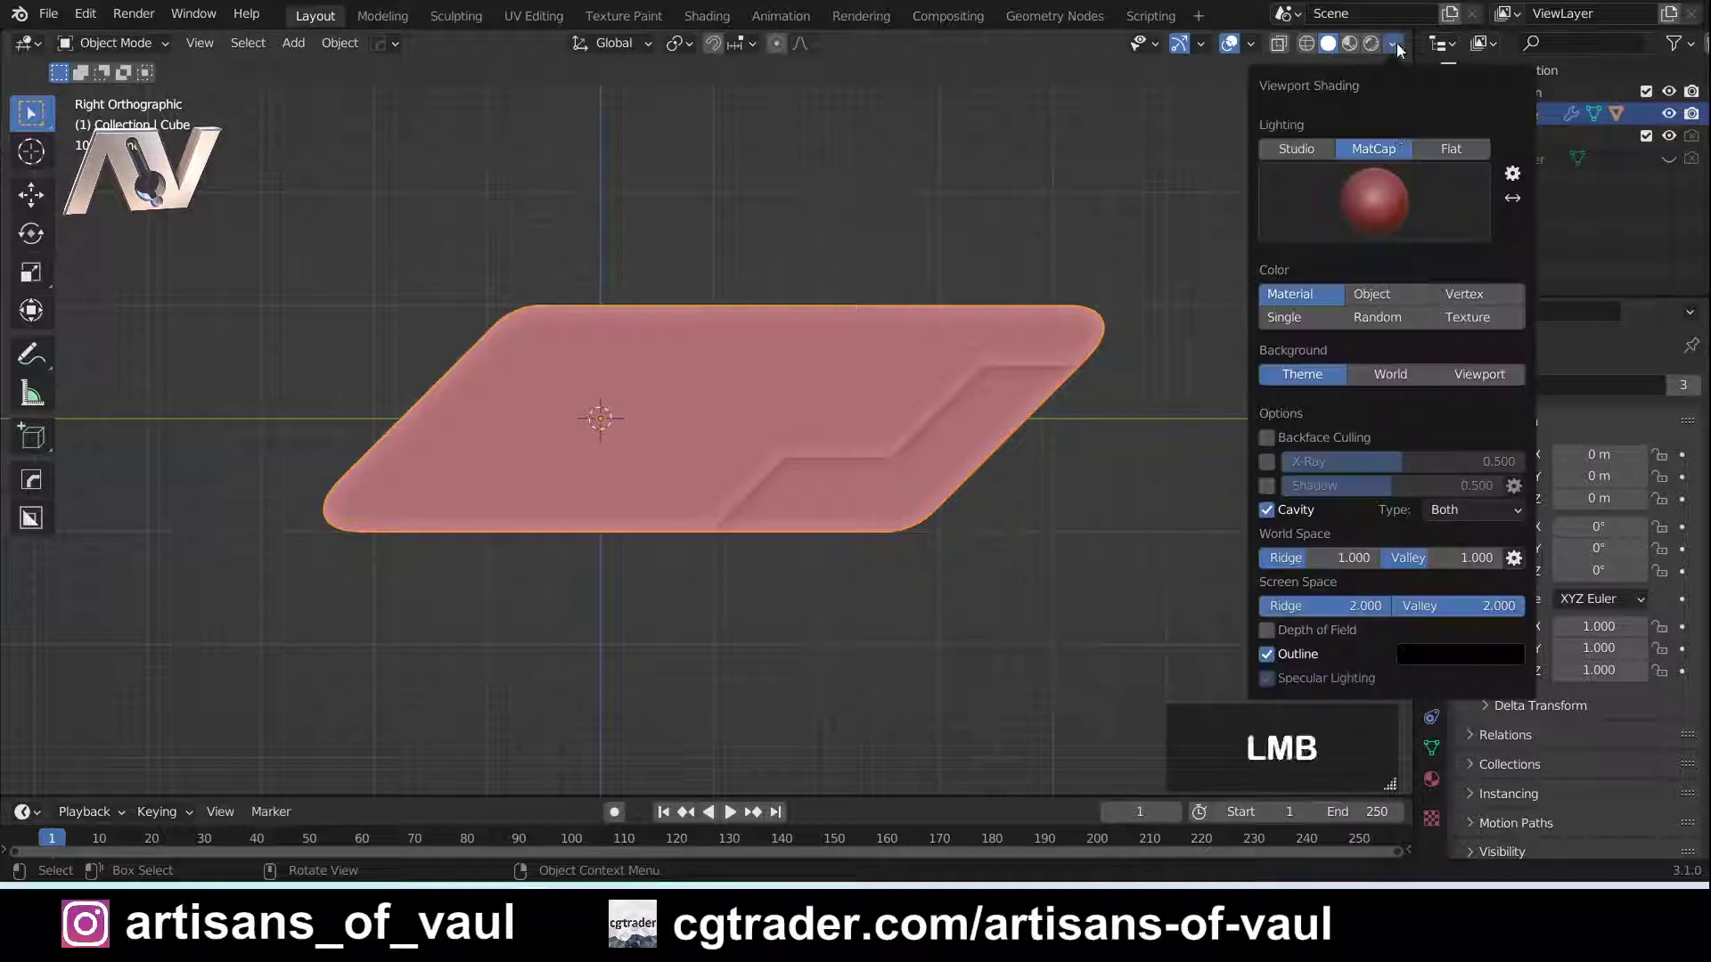
pyautogui.click(1470, 514)
pyautogui.click(1458, 559)
pyautogui.moveTo(1158, 499); pyautogui.dragTo(981, 456, button='middle')
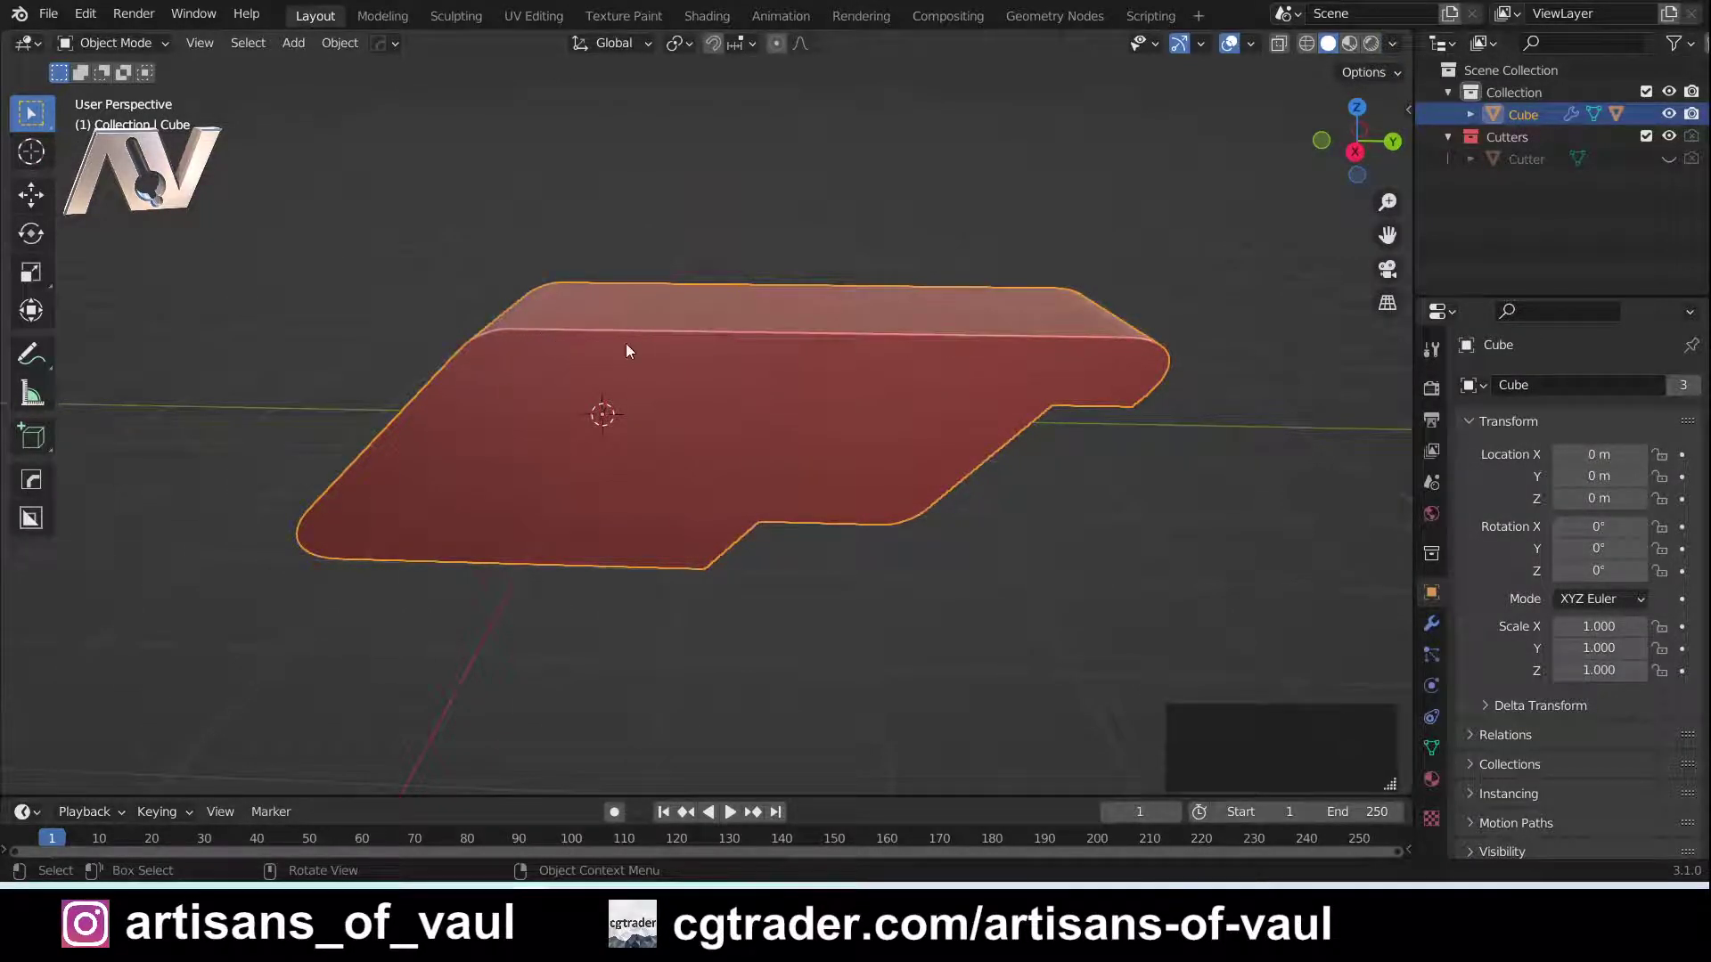
pyautogui.click(1392, 42)
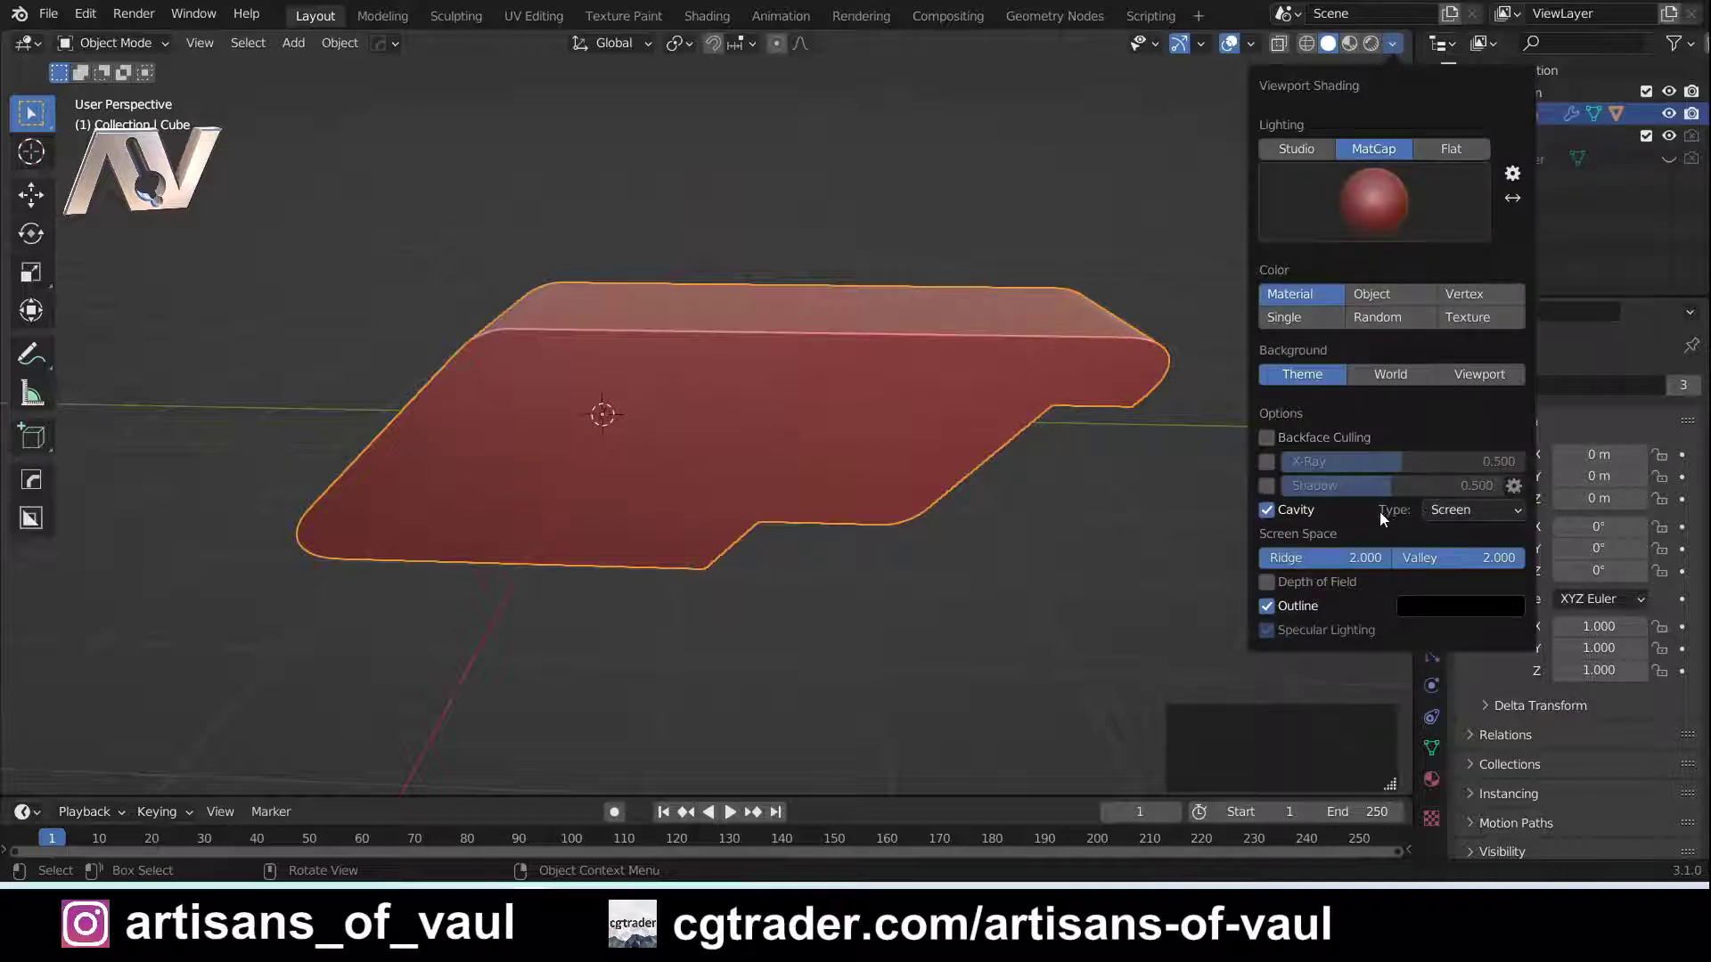
pyautogui.click(1452, 510)
pyautogui.click(1447, 583)
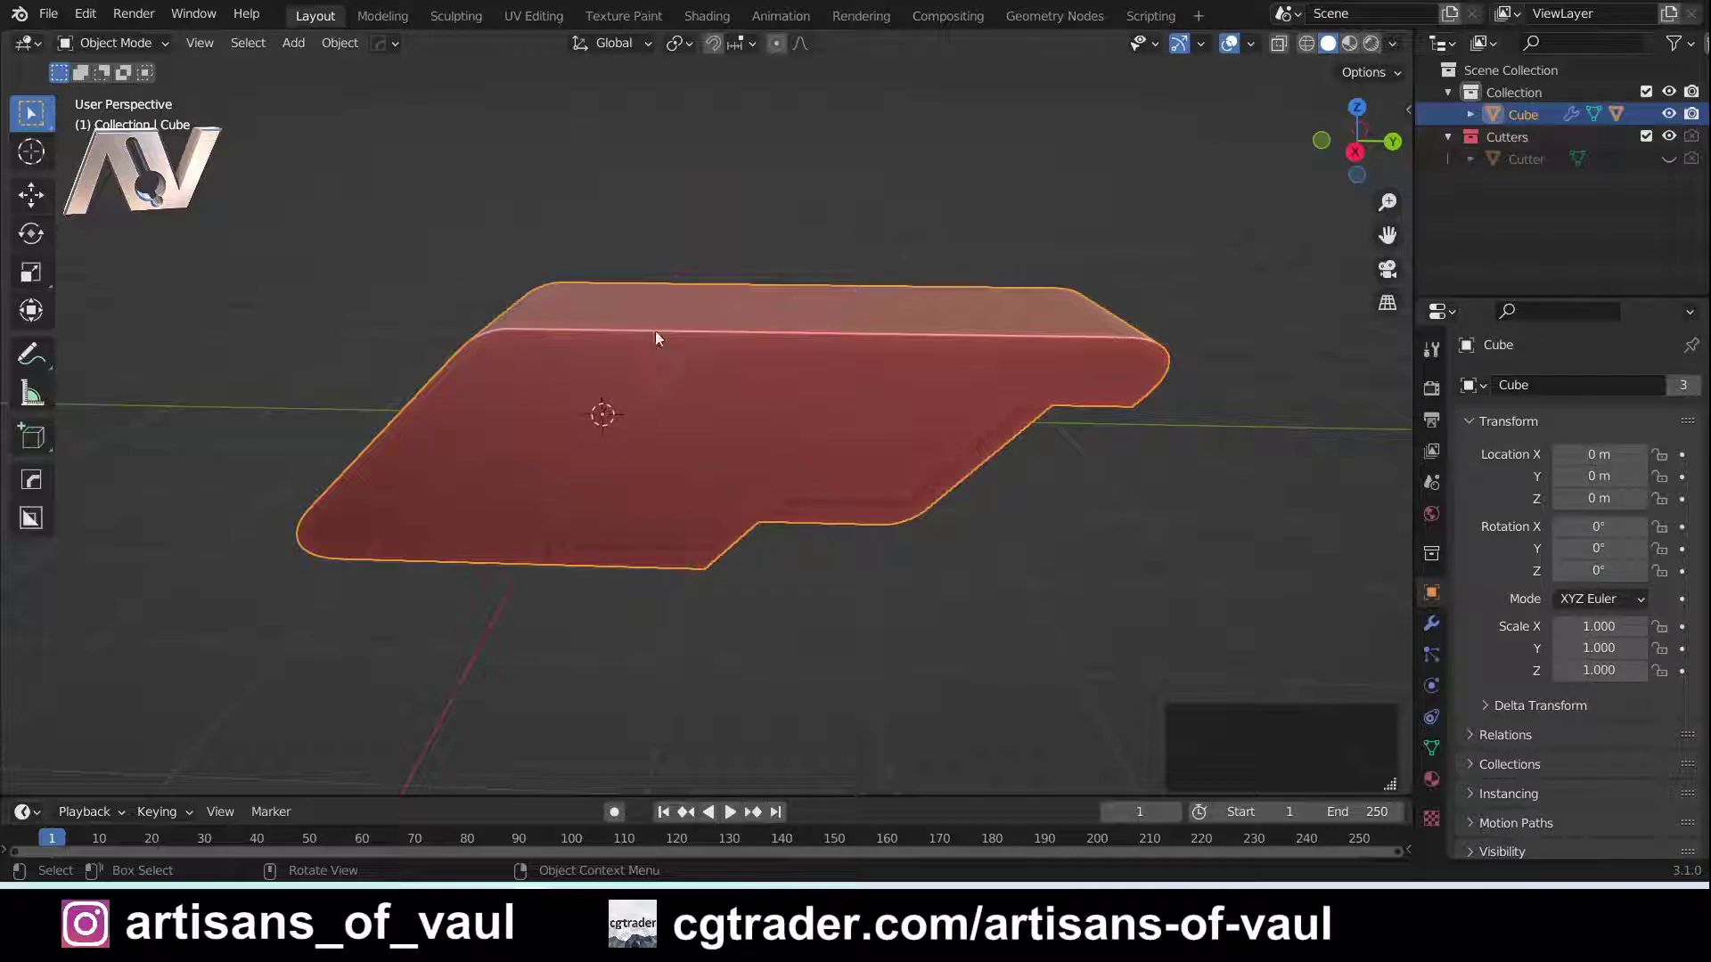
pyautogui.click(1355, 151)
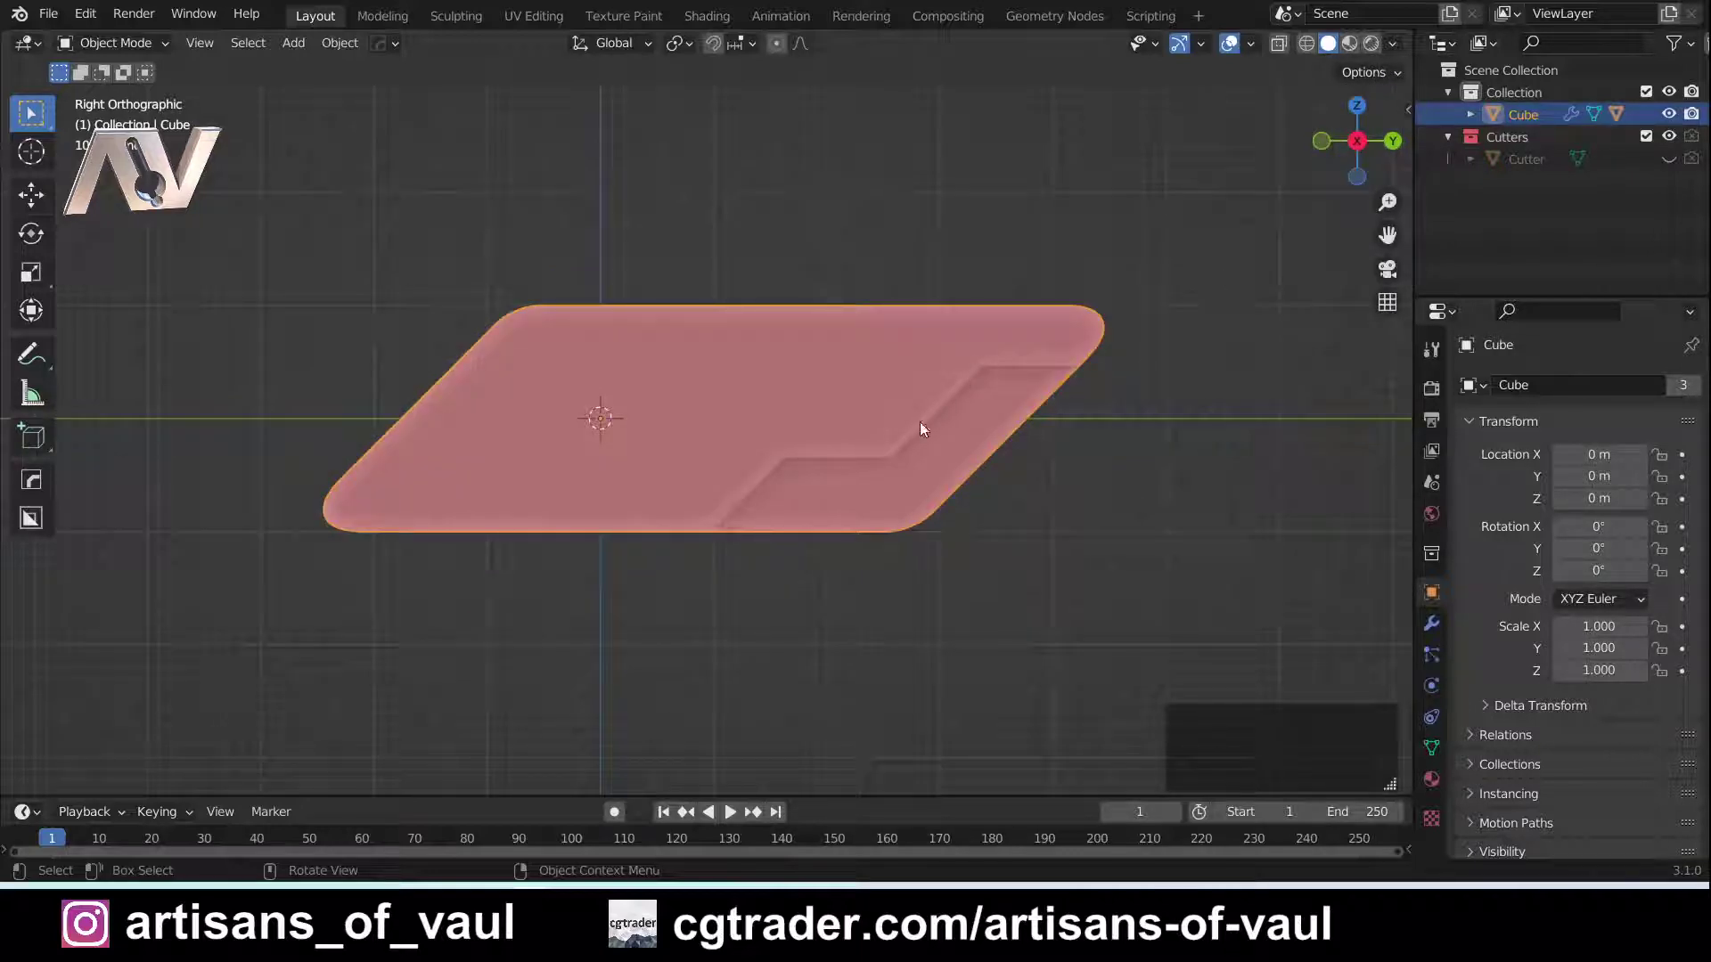
# Set both the Ridge and Valley strengths of the world-space cavity to 2.500
pyautogui.click(1392, 43)
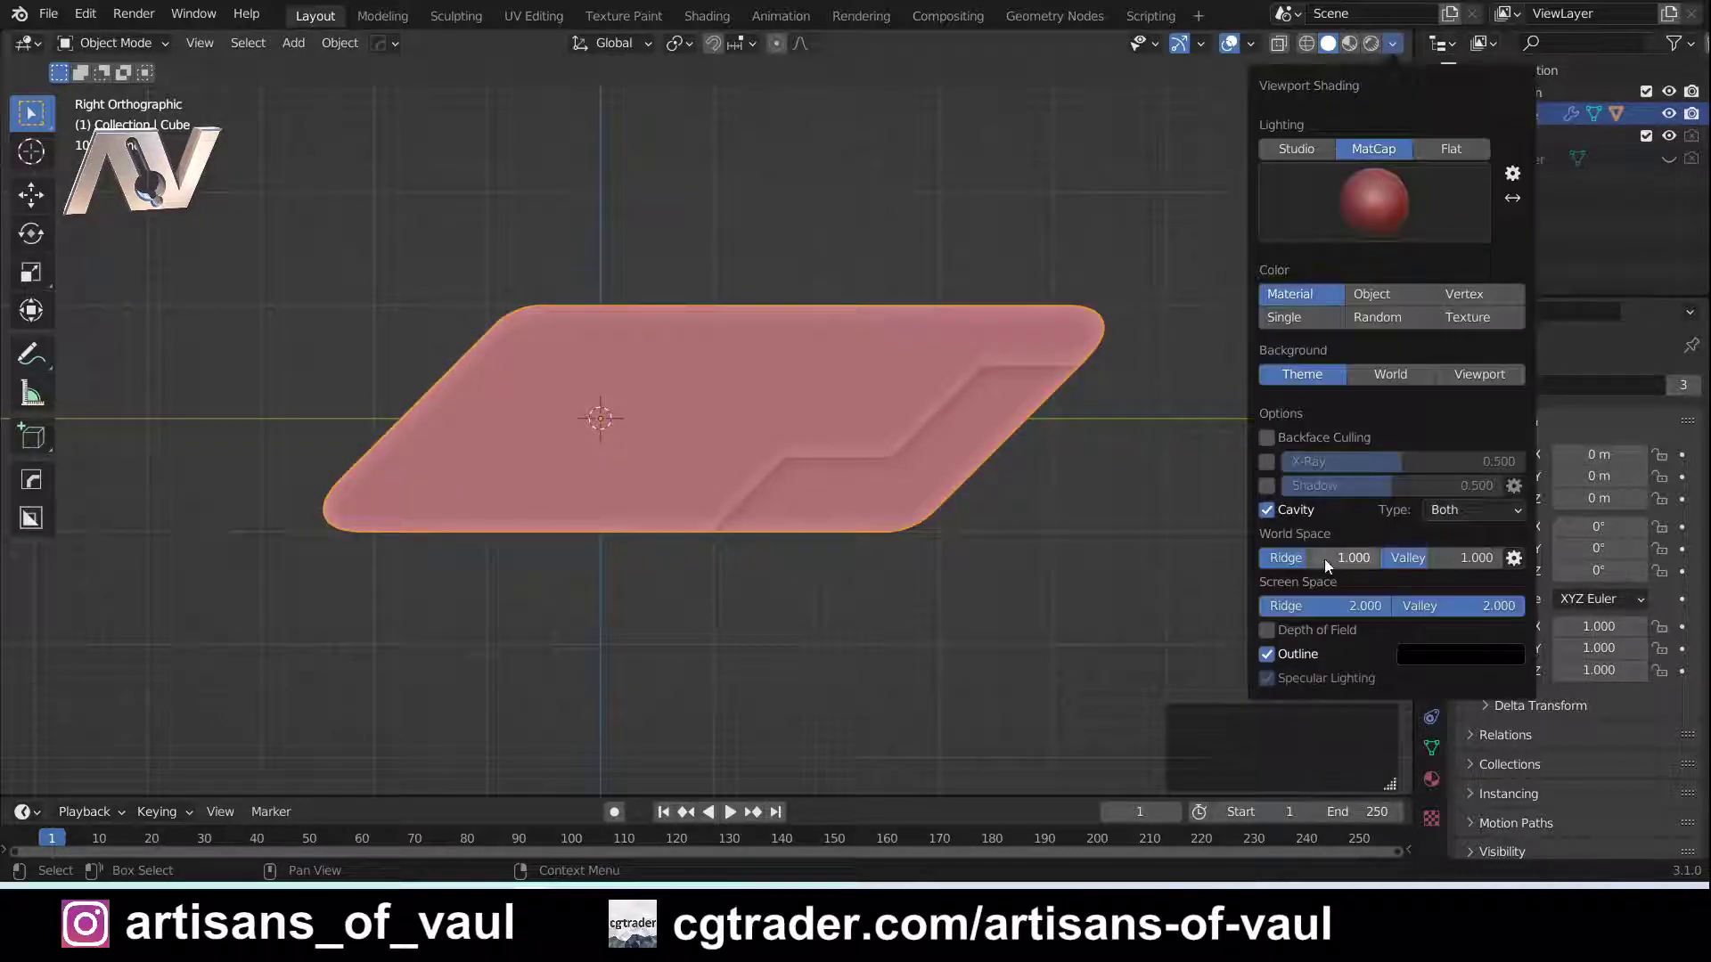
pyautogui.moveTo(1310, 561); pyautogui.dragTo(1380, 561)
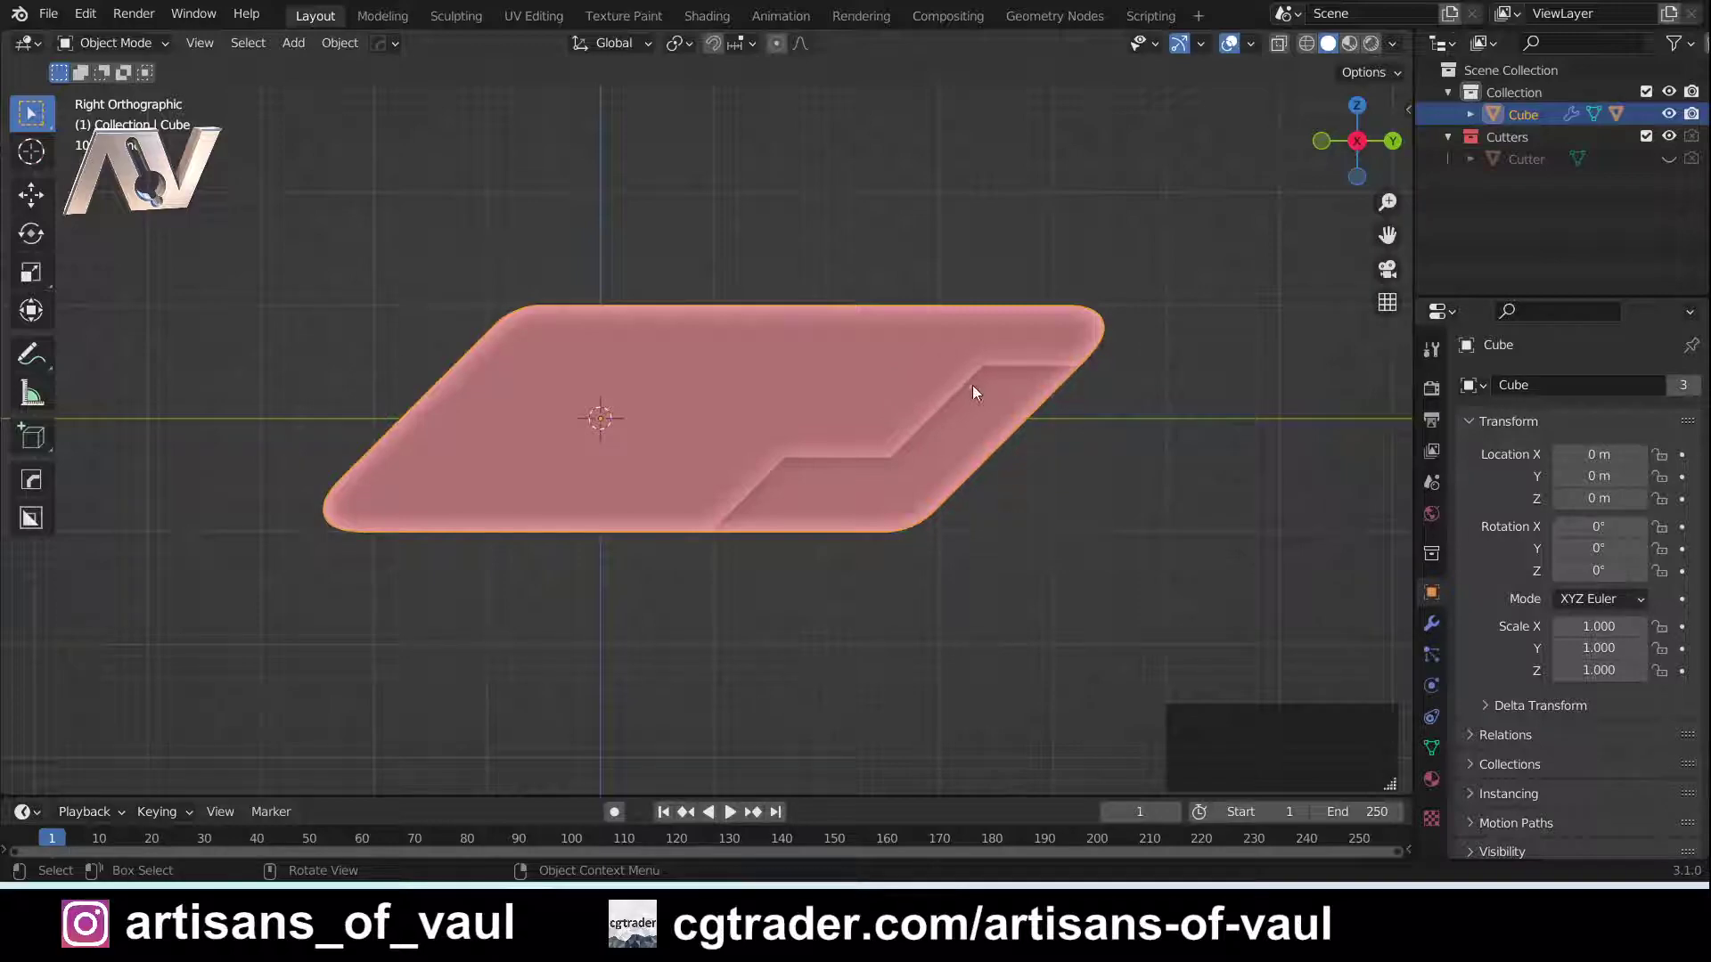
pyautogui.click(1393, 44)
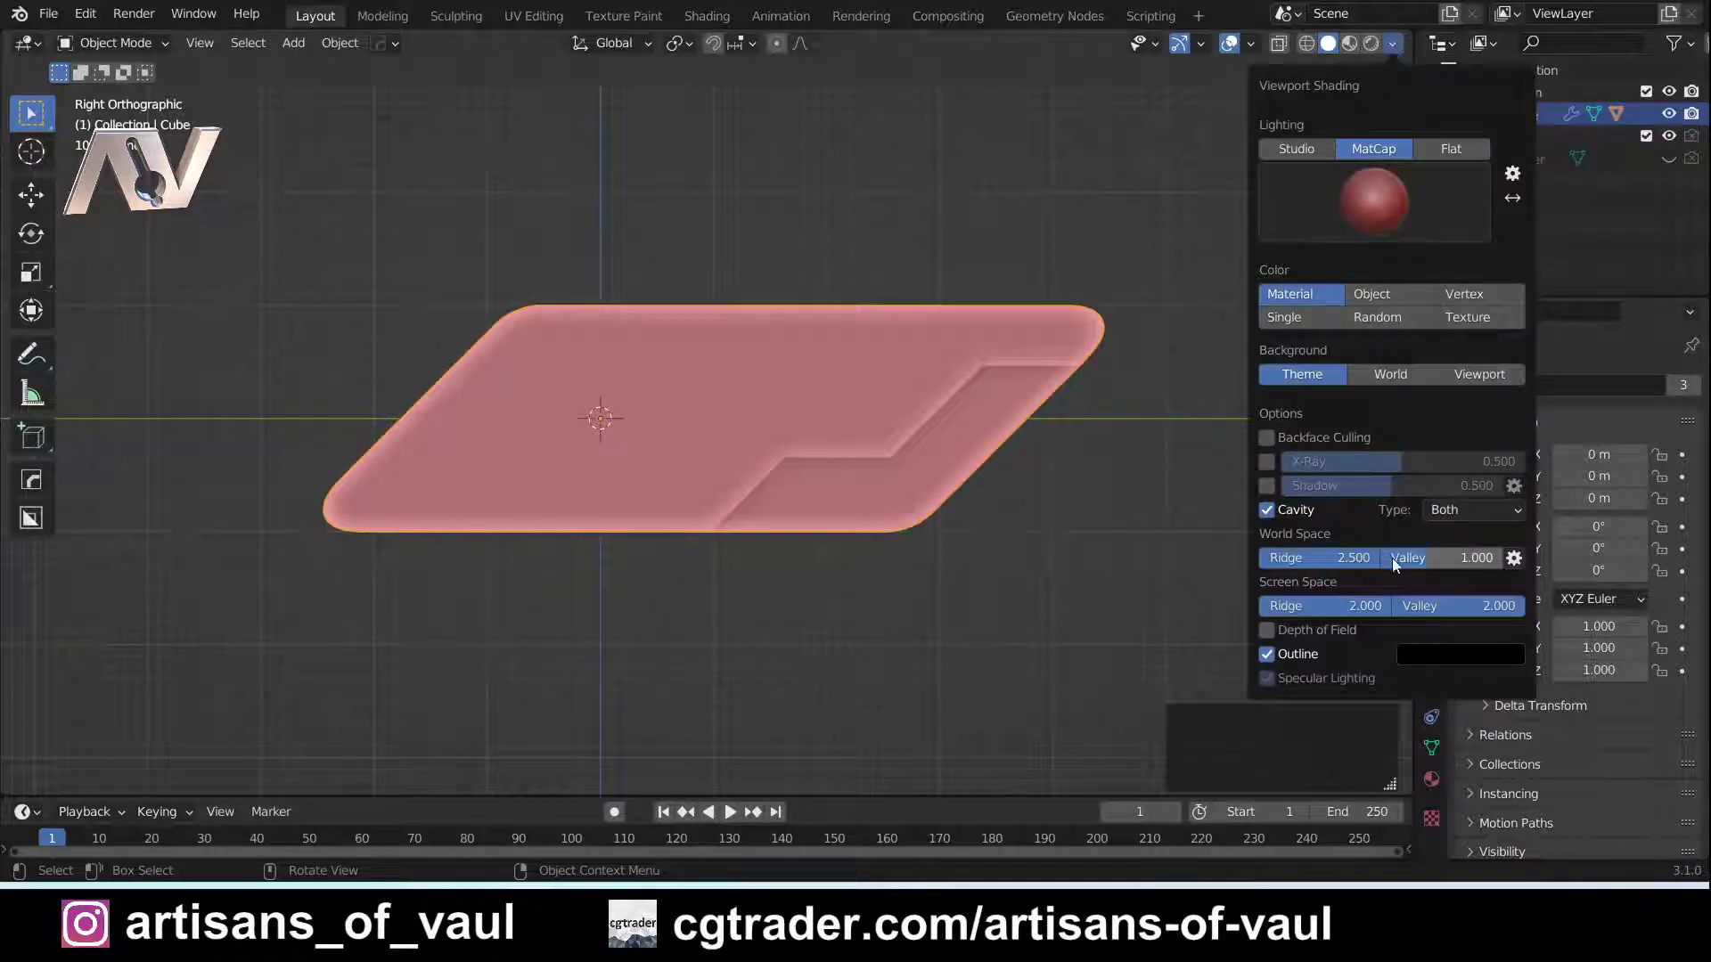
pyautogui.moveTo(1425, 554); pyautogui.dragTo(1481, 558)
pyautogui.click(1394, 43)
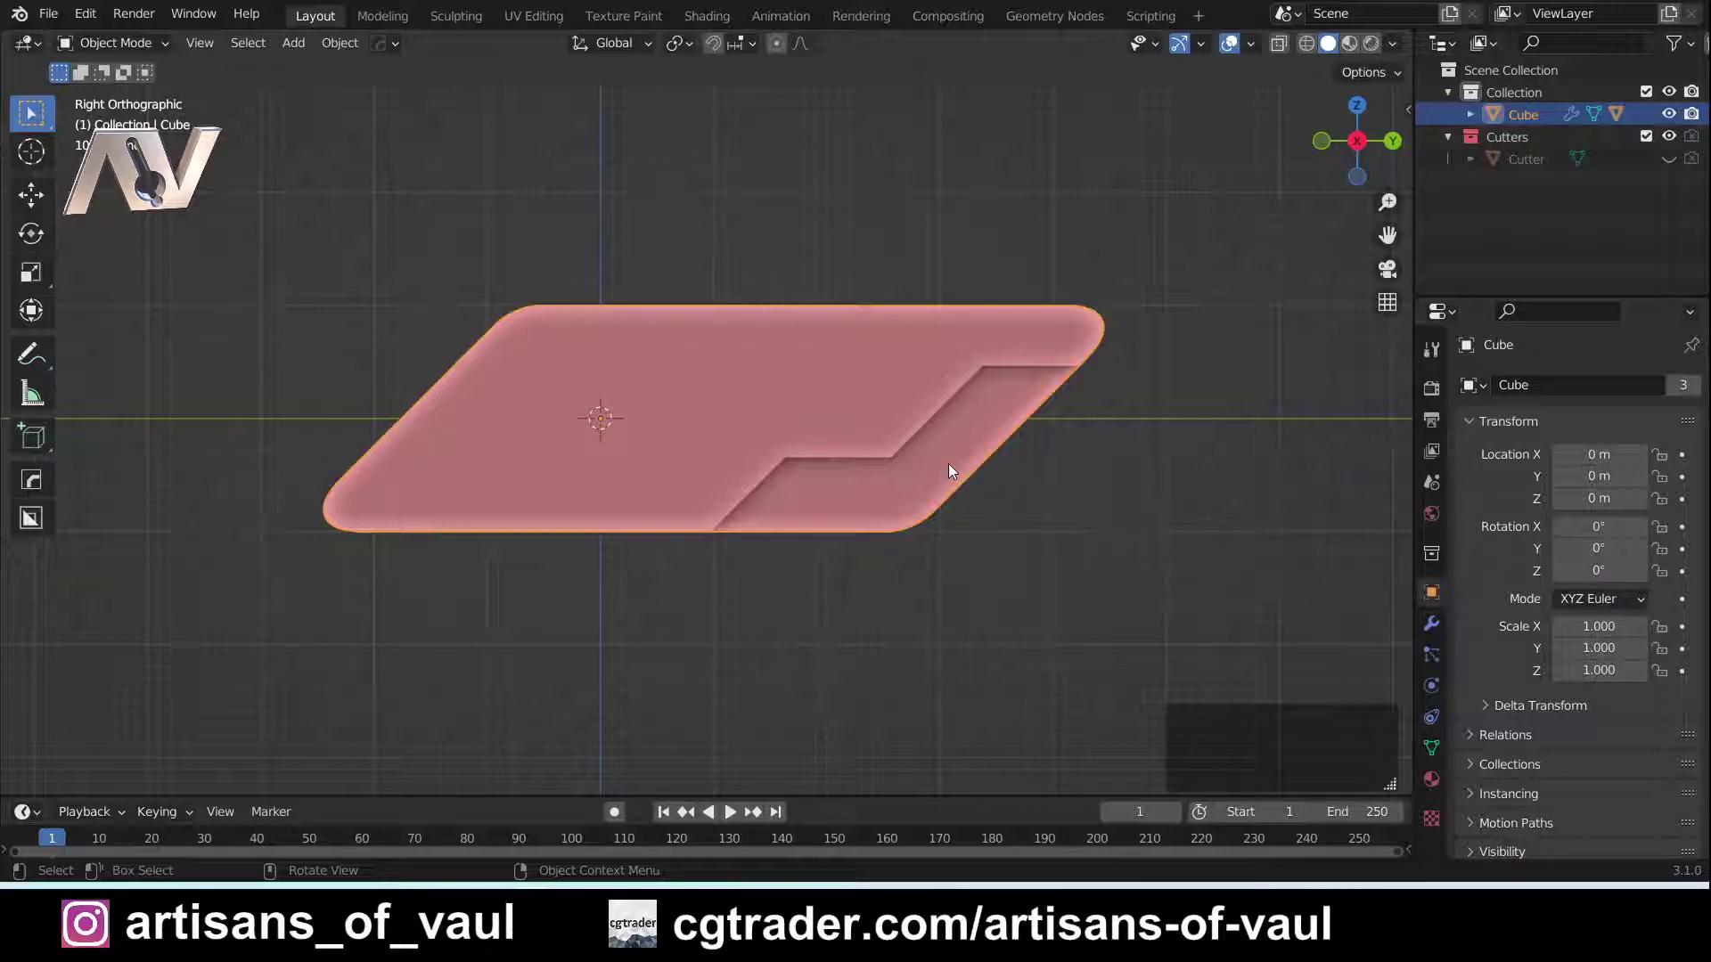
# Reduce the world-space cavity Valley strength to 2.000, keeping the right orthographic view
pyautogui.click(1393, 44)
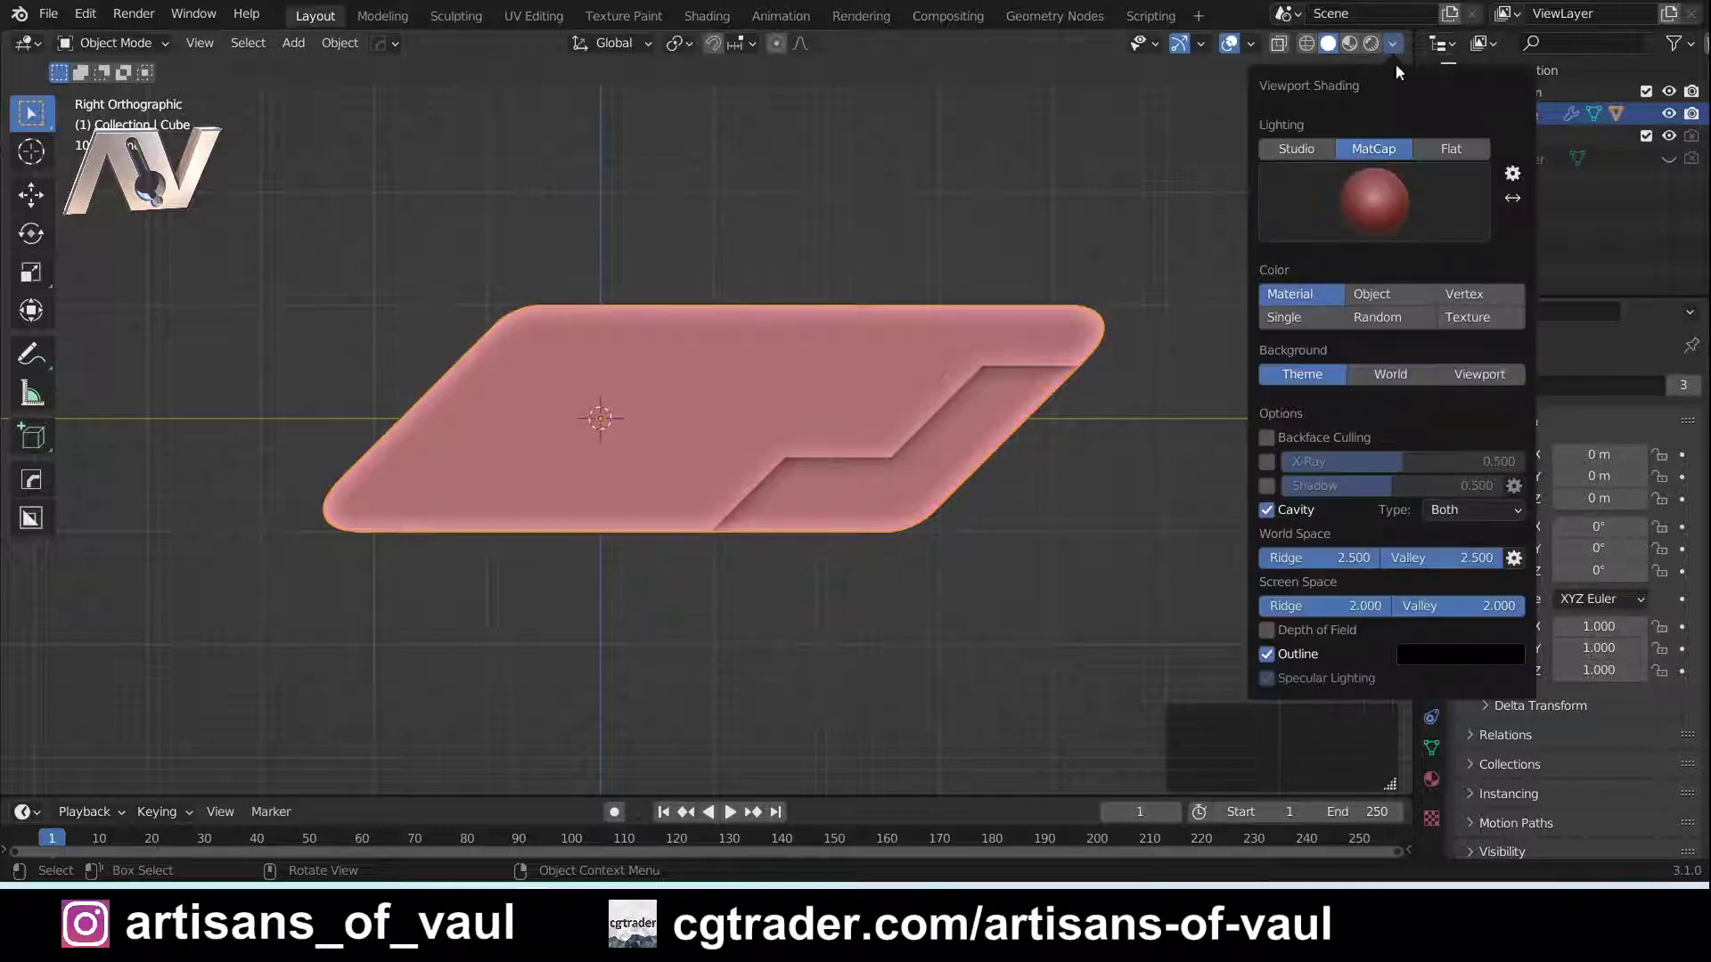
pyautogui.moveTo(1475, 567)
pyautogui.mouseDown()
pyautogui.moveTo(1442, 567)
pyautogui.moveTo(1469, 558)
pyautogui.mouseUp()
pyautogui.click(1469, 558)
pyautogui.write('2971')
pyautogui.press('Return')
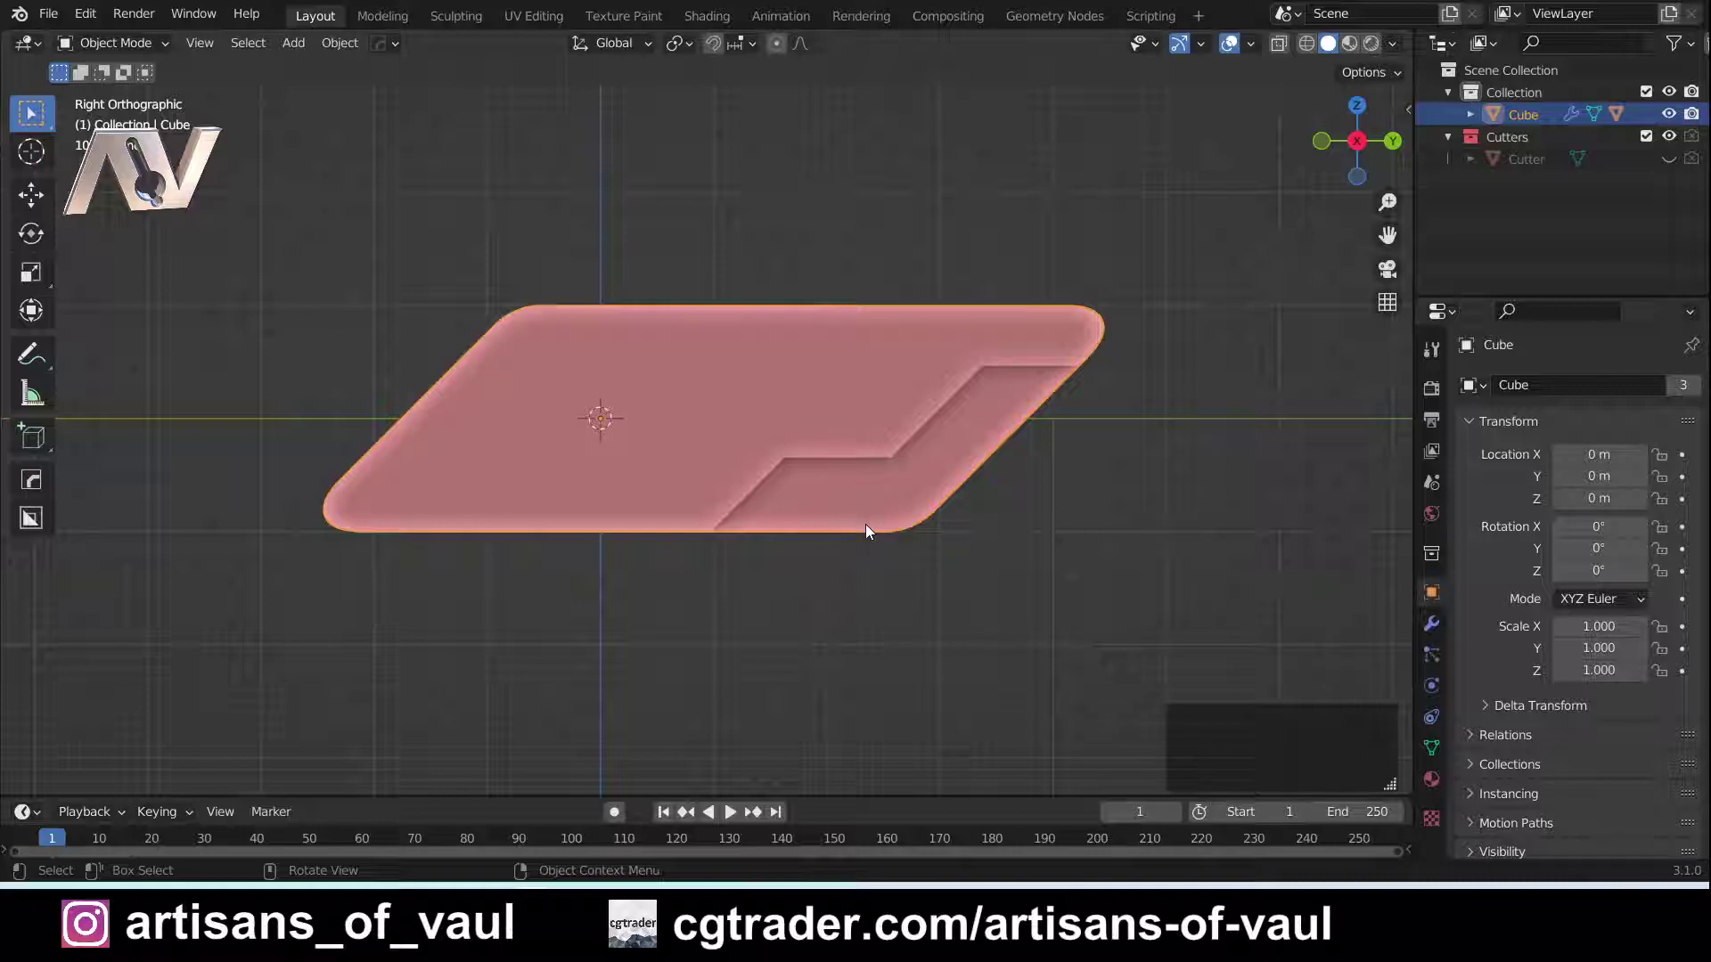
# Activate BoxCutter close up on the stepped recess and set its cutting shape to Ngon
pyautogui.keyDown('shift'); pyautogui.moveTo(933, 484); pyautogui.dragTo(821, 492, button='middle'); pyautogui.keyUp('shift')
pyautogui.scroll(2, 874, 485)
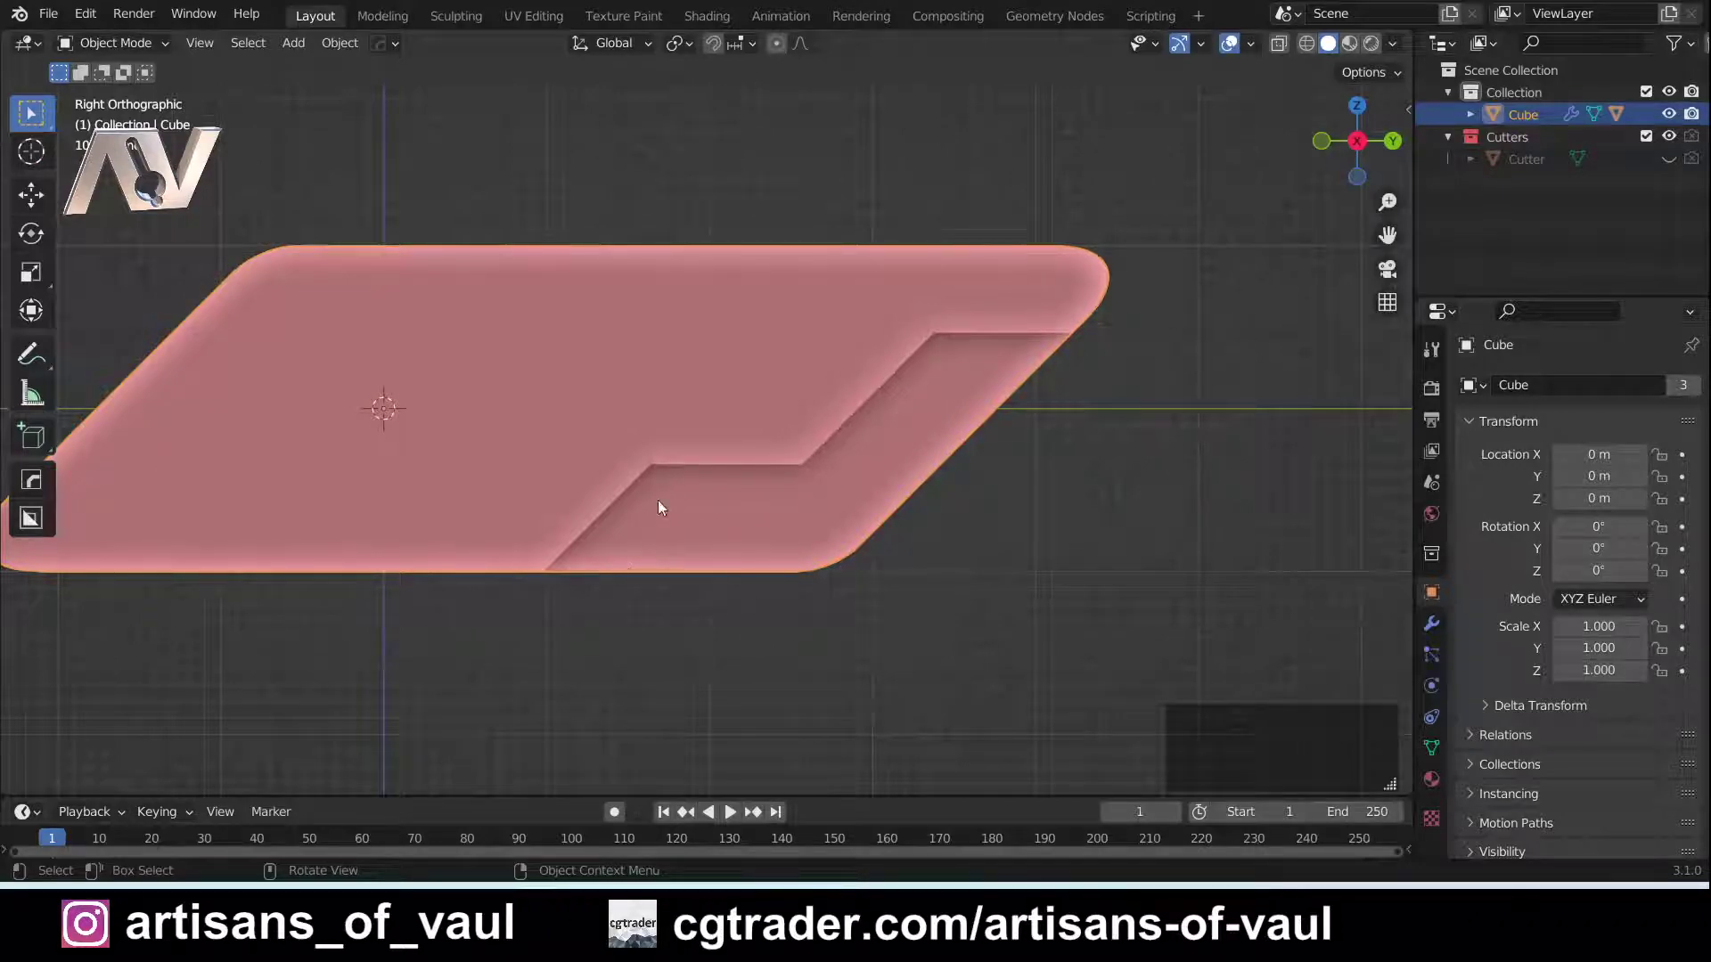
pyautogui.hotkey('alt', 'w')
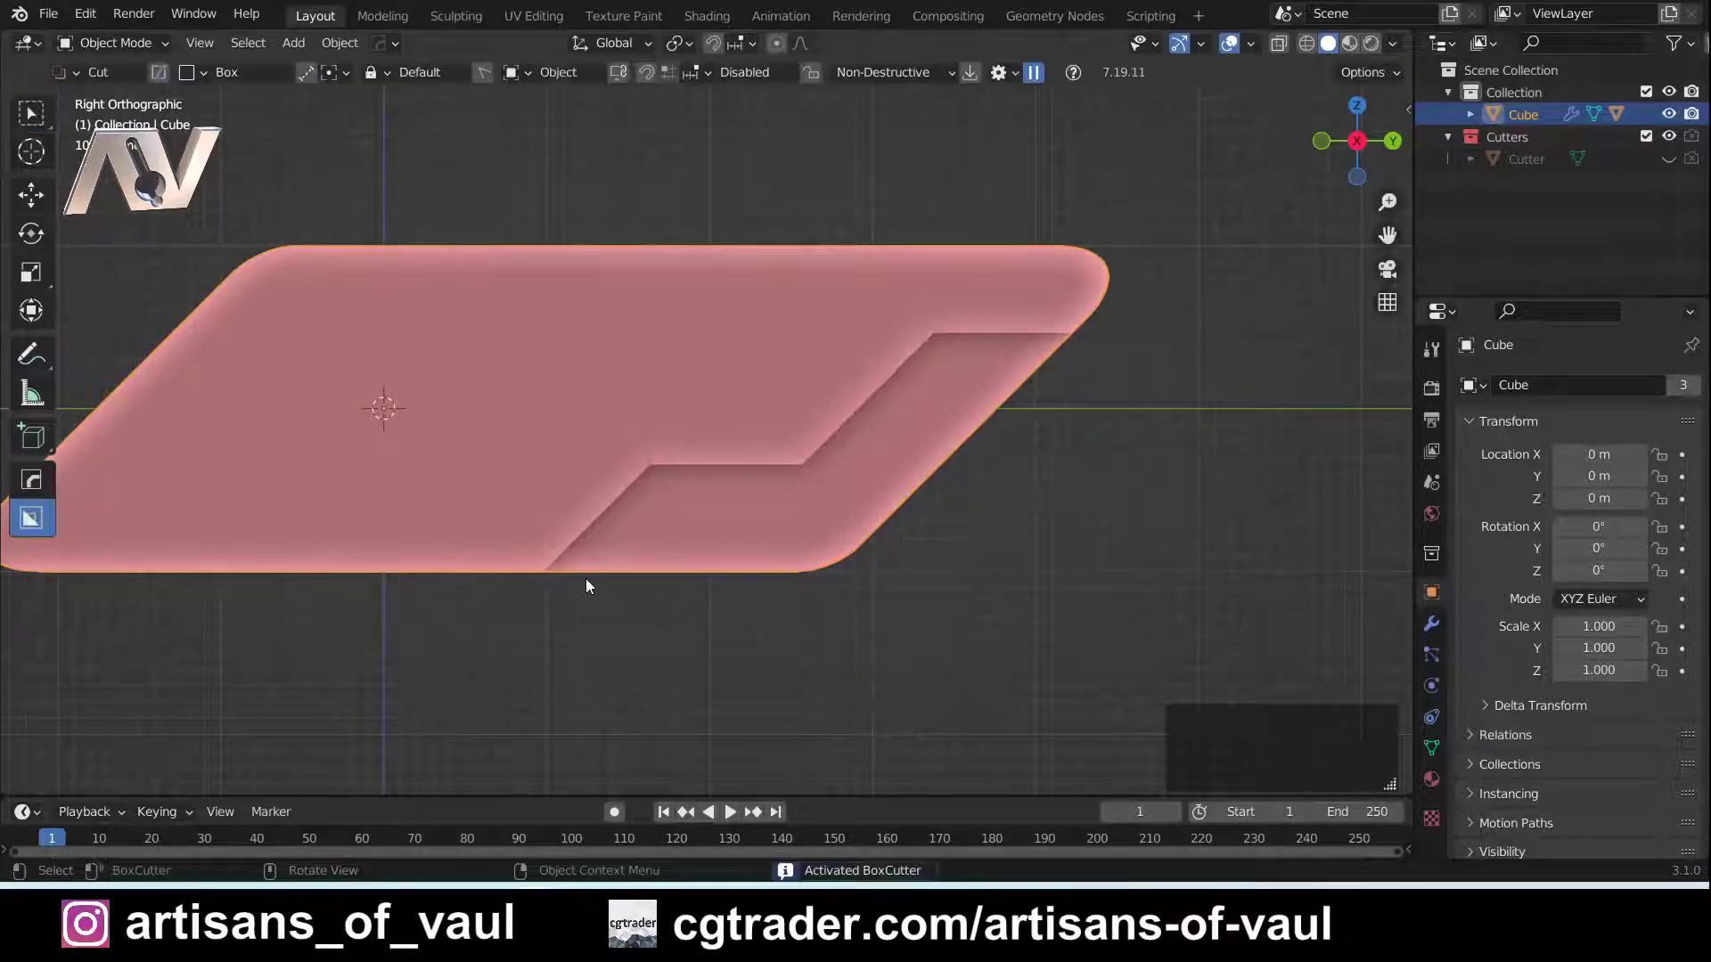
pyautogui.press('d')
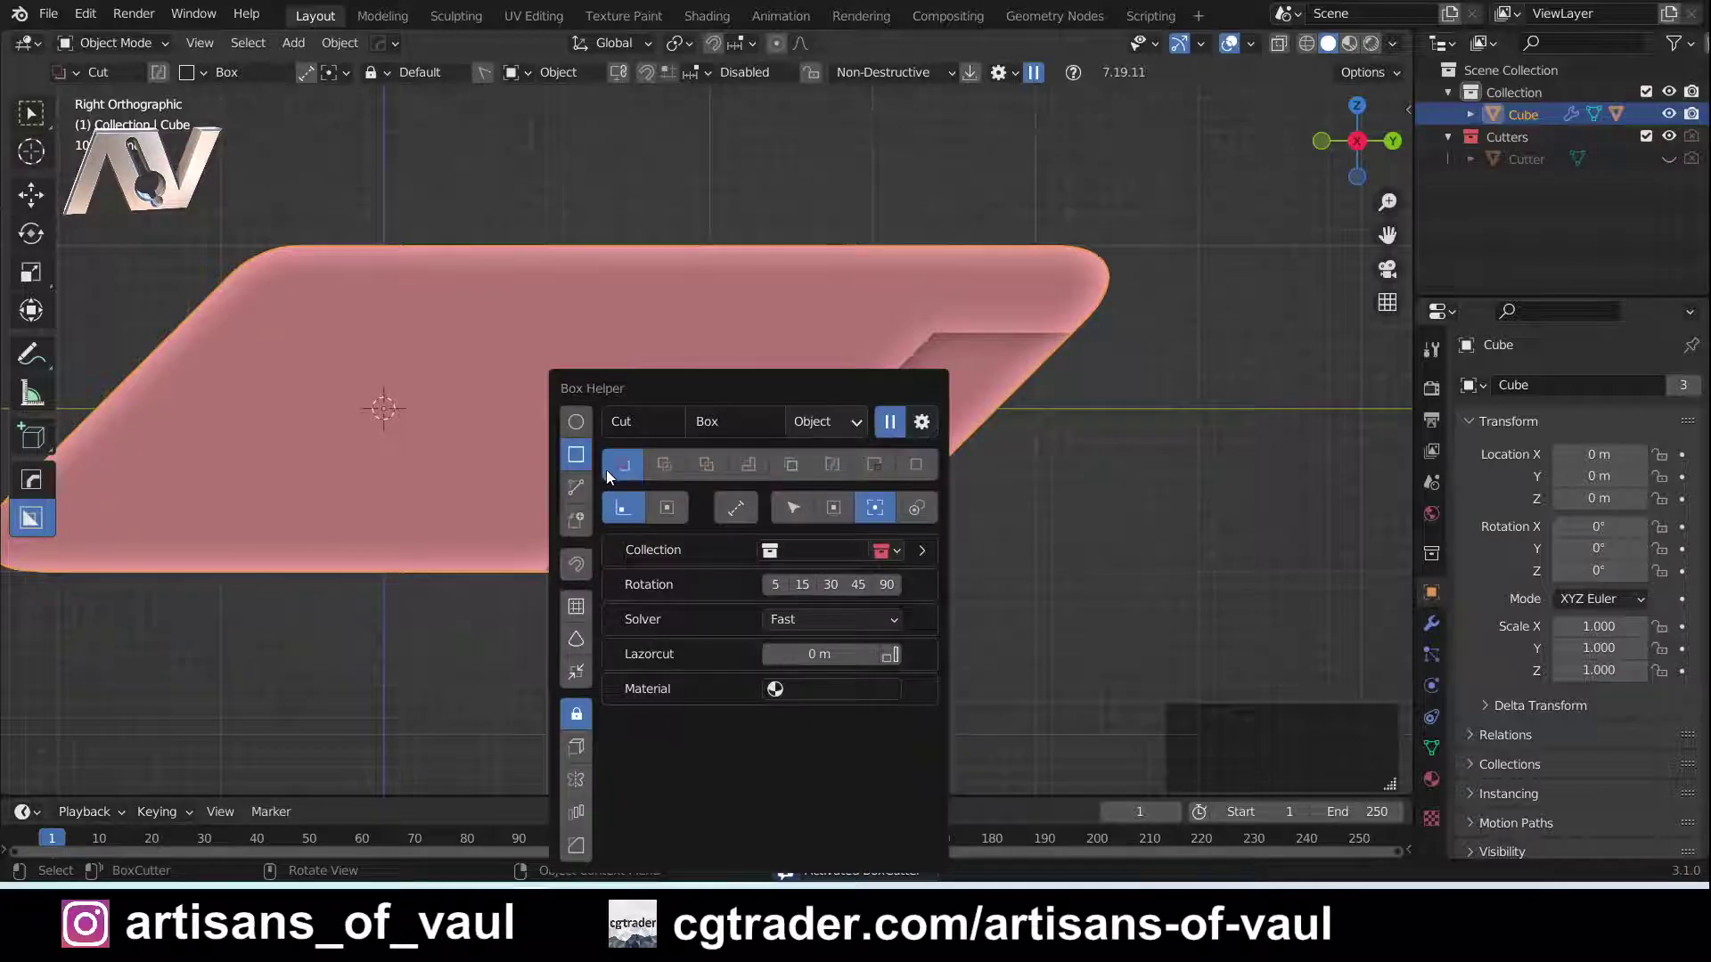
pyautogui.click(575, 488)
# Draw an Ngon cut across the block's lower corner, following the recess's lower step, and extrude it into the block
pyautogui.click(591, 555)
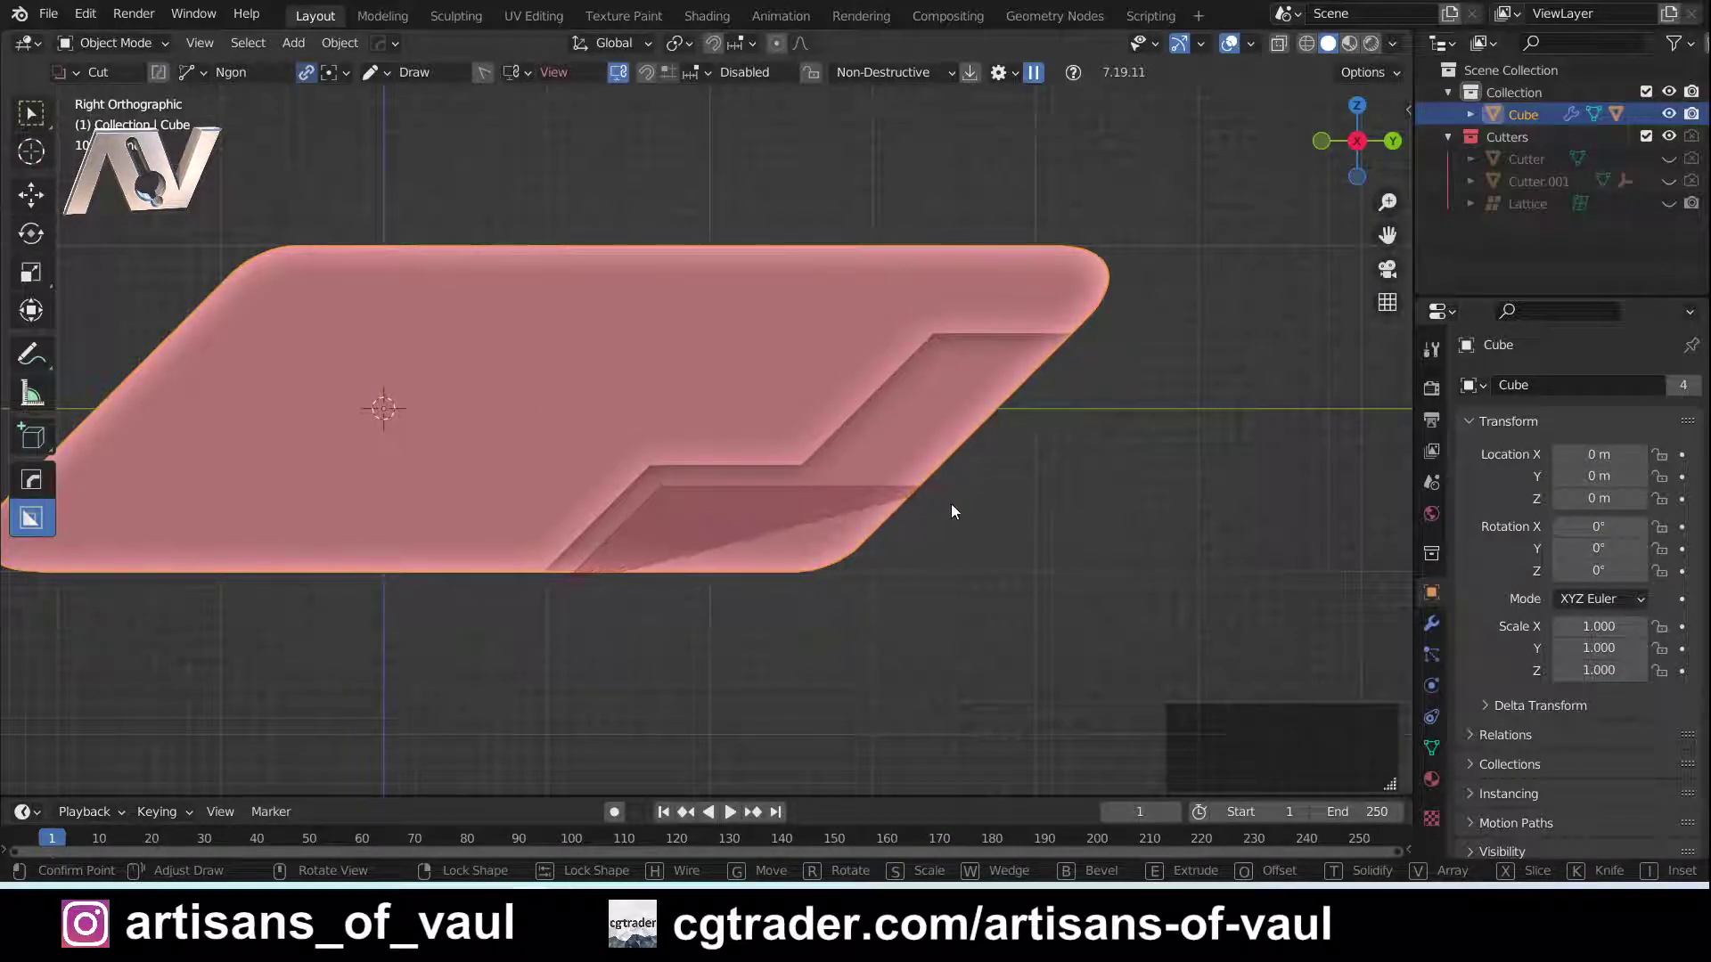
pyautogui.click(913, 638)
pyautogui.moveTo(912, 638); pyautogui.dragTo(757, 644, button='middle')
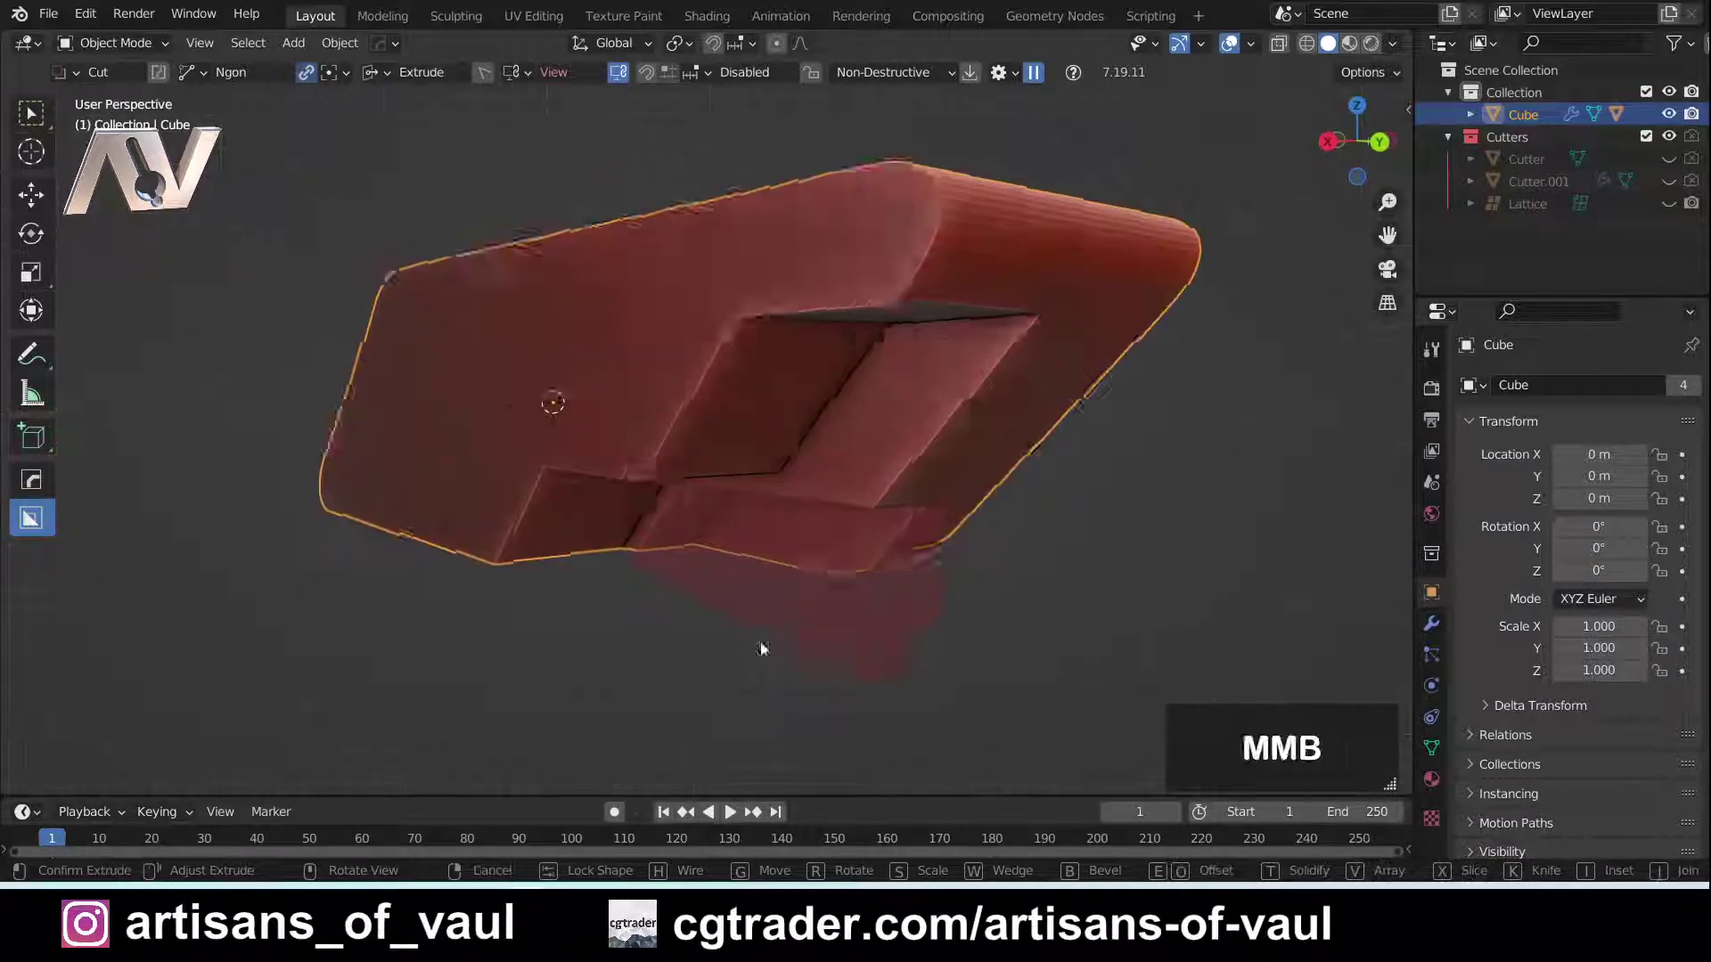
pyautogui.click(760, 647)
pyautogui.press('KP_3')
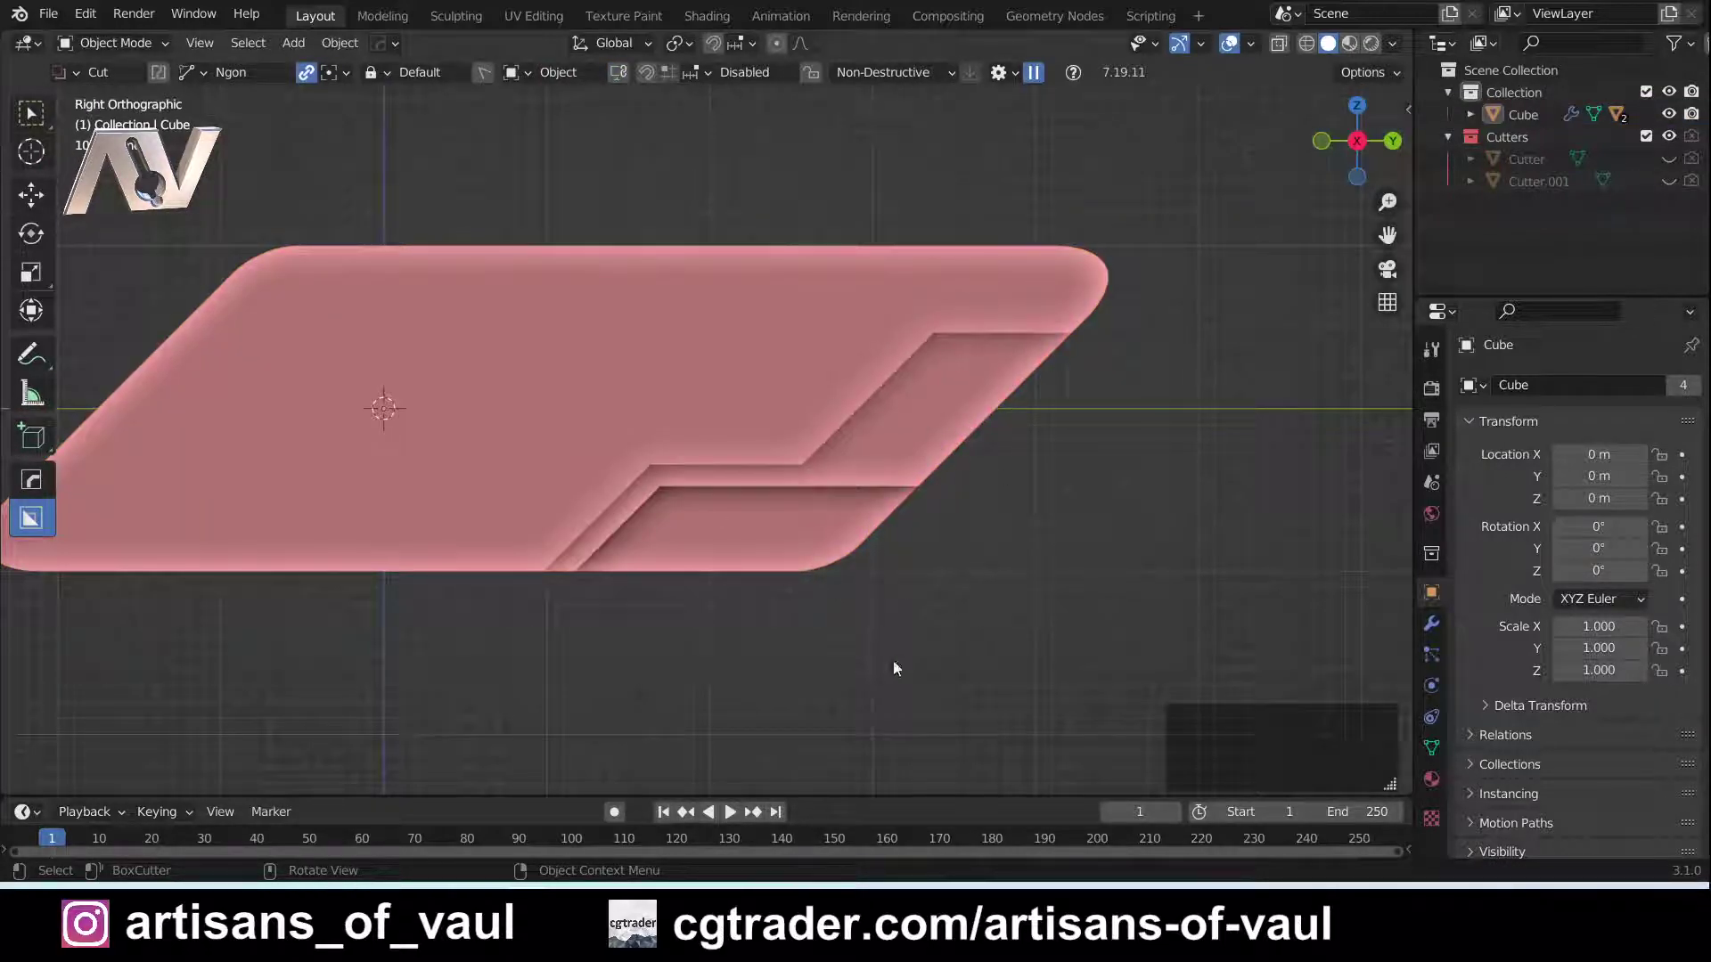
# Compare the cut block under Studio and MatCap viewport lighting in the right orthographic view
pyautogui.moveTo(893, 661); pyautogui.dragTo(771, 447, button='middle')
pyautogui.click(1334, 132)
pyautogui.click(1392, 43)
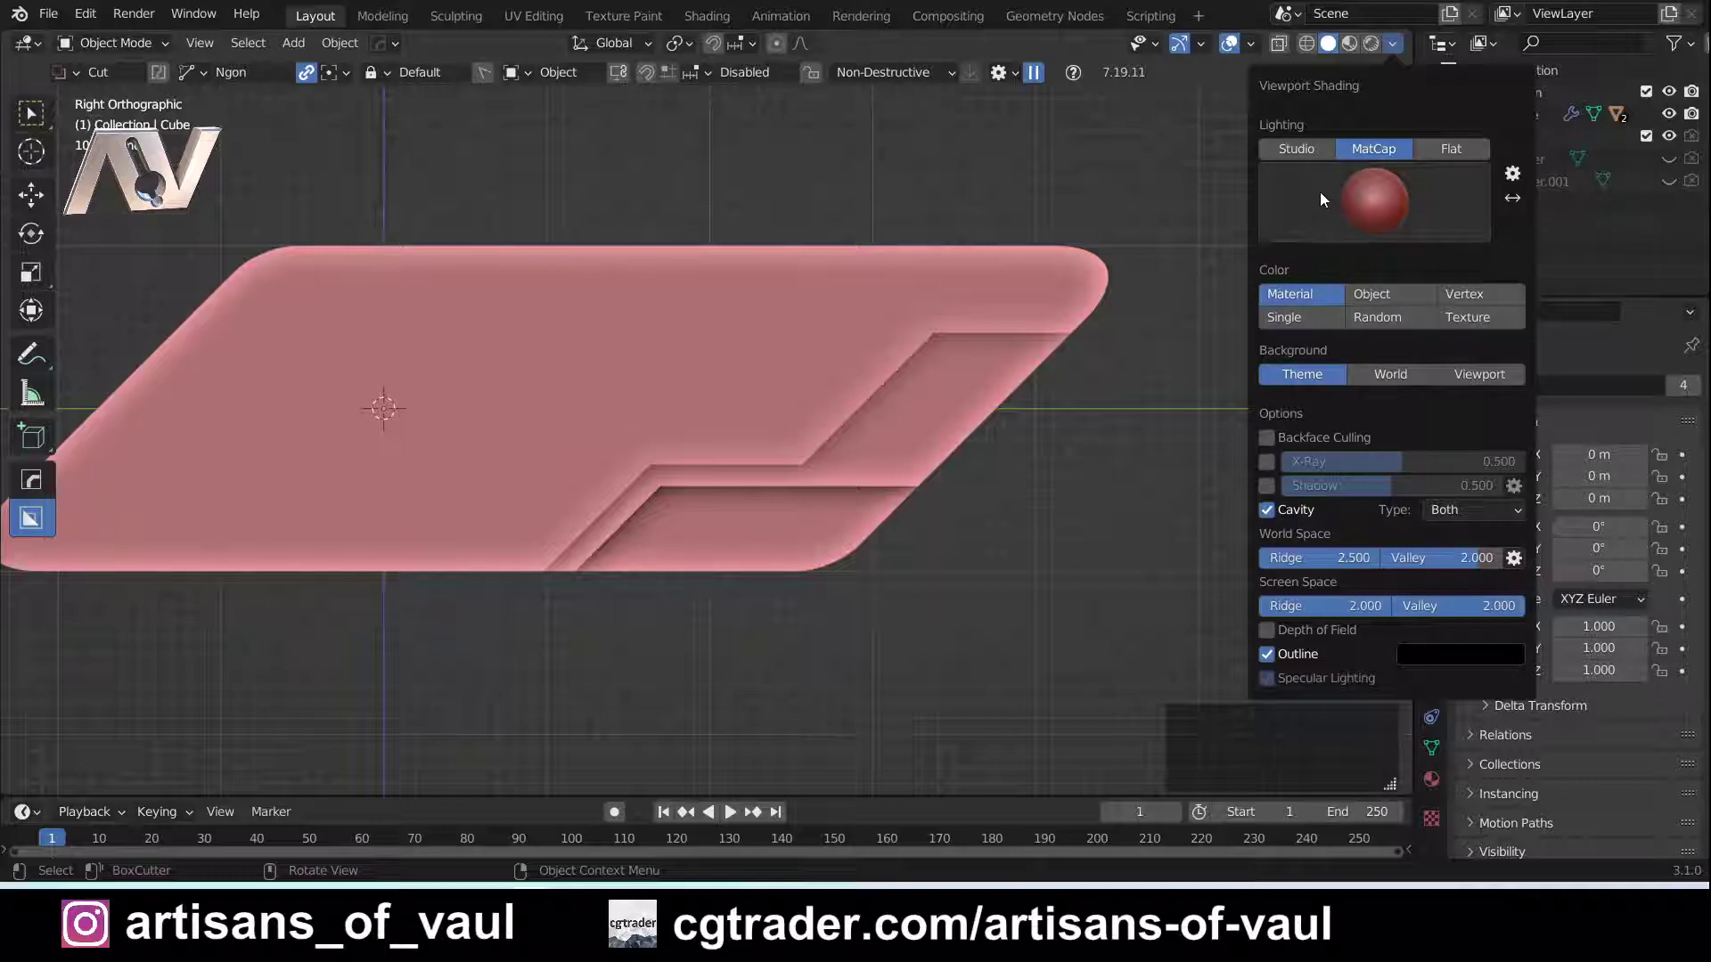
pyautogui.click(1313, 147)
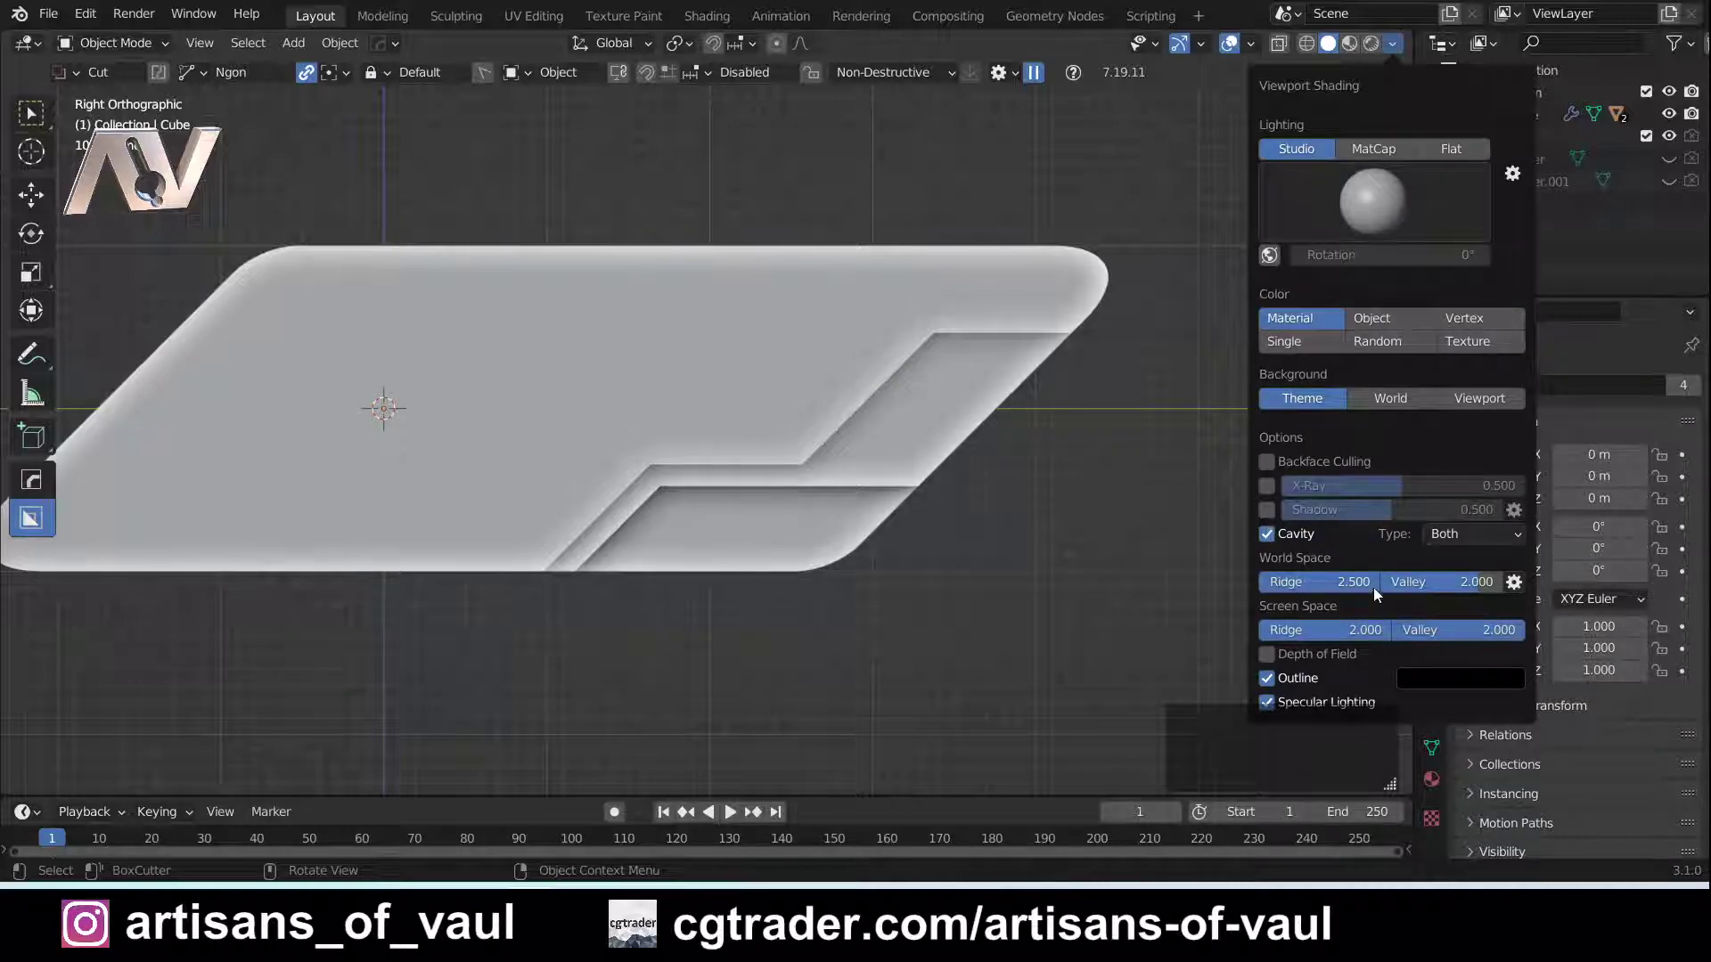
pyautogui.click(1390, 43)
pyautogui.click(1386, 148)
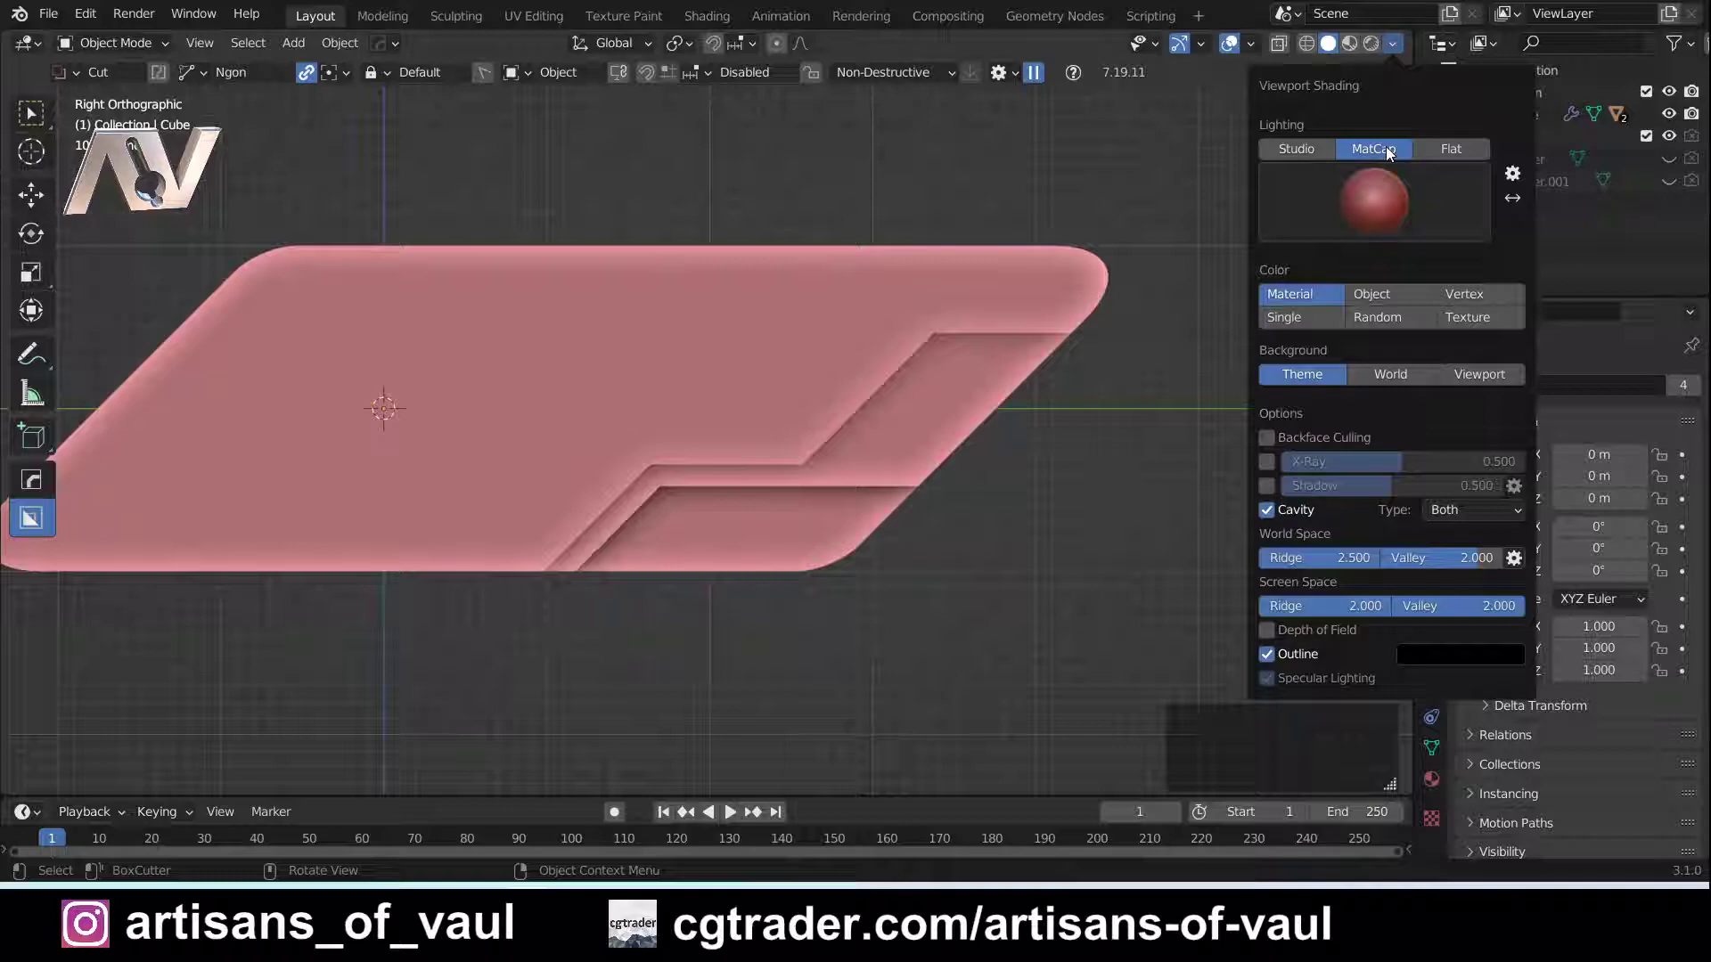
pyautogui.click(1309, 148)
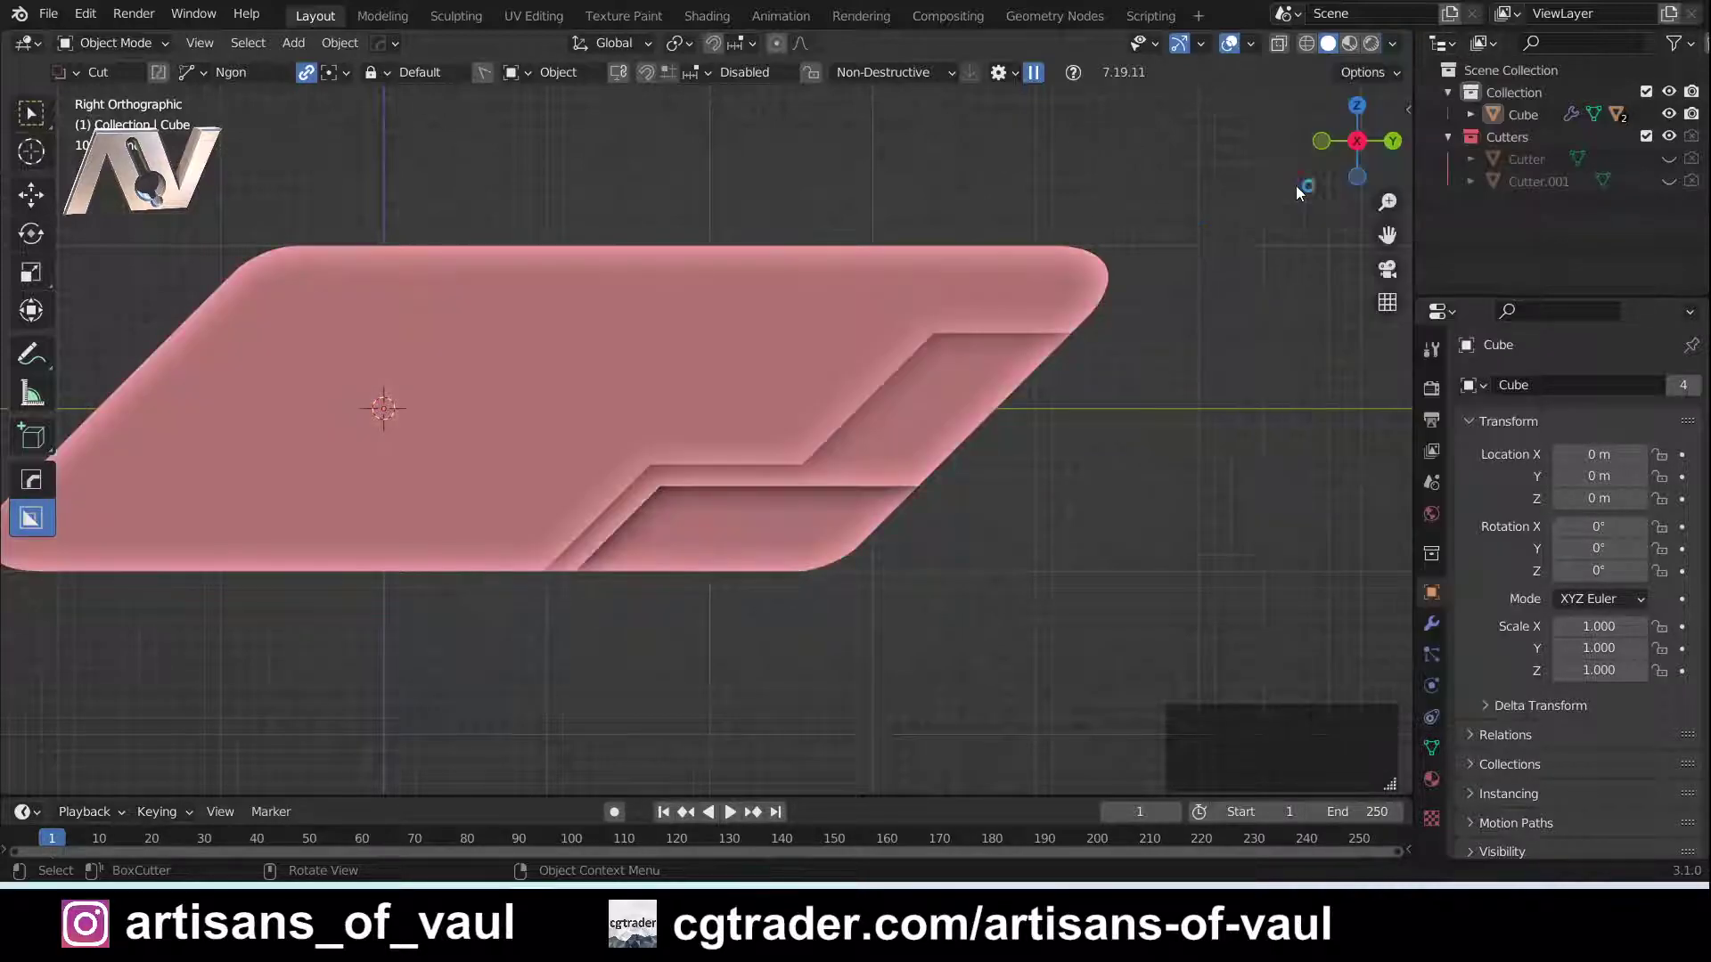
# Enable the Wireframe overlay in the viewport to show the geometry's edges on the block
pyautogui.click(1252, 43)
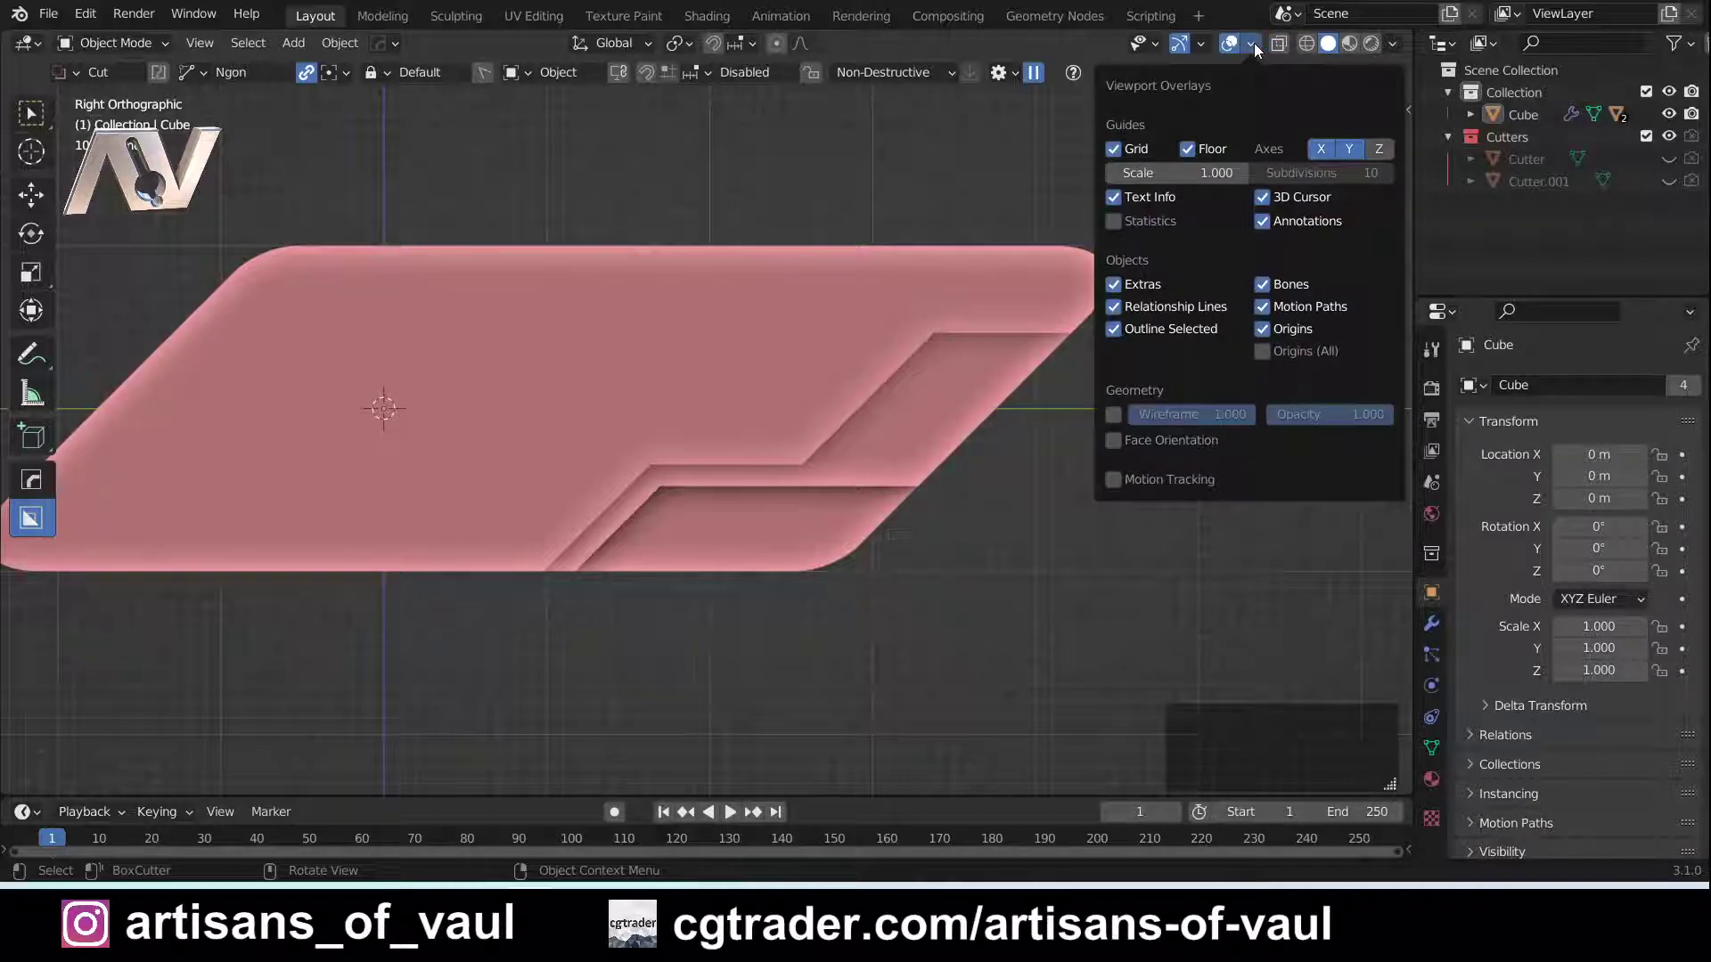
pyautogui.click(1114, 415)
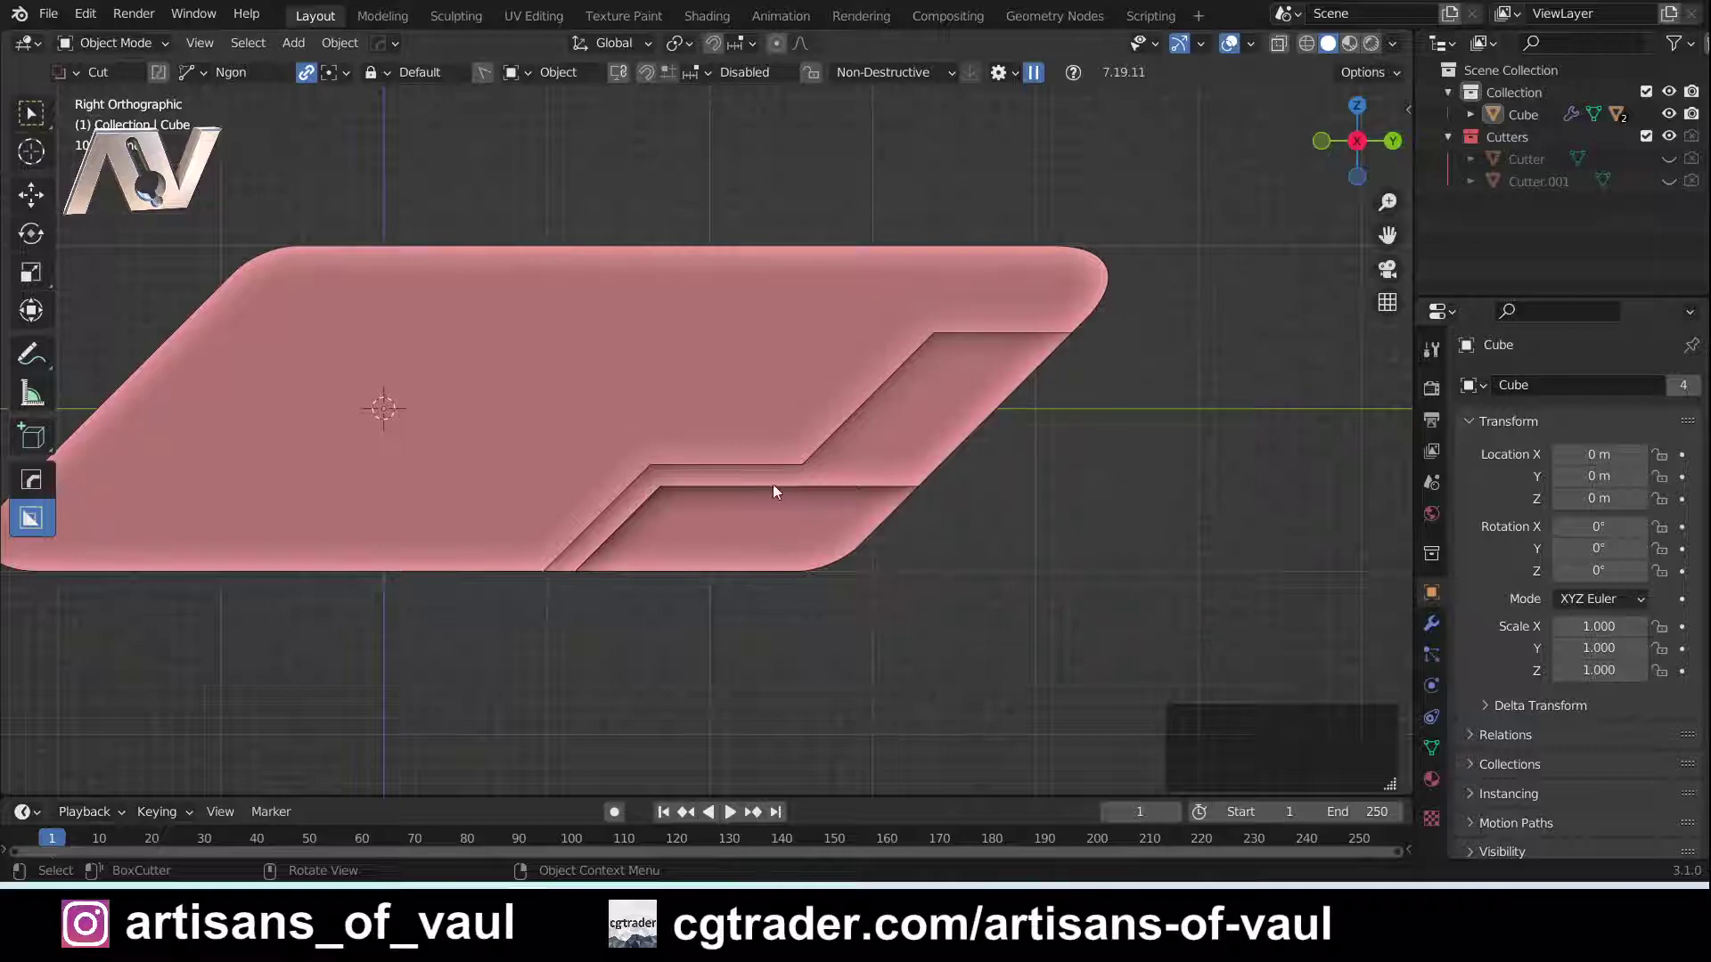